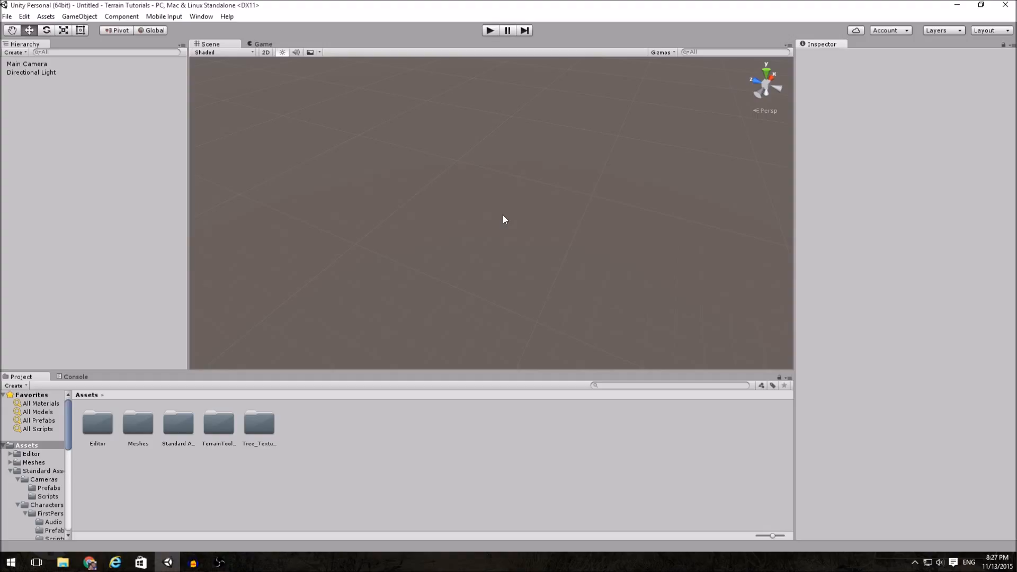
Switch to Chrome, view the unityterraintoolkit project's downloads for Terrain Toolkit 1.0.2.zip, and return to Unity
{"action": "left_click", "coordinate": [91, 563]}
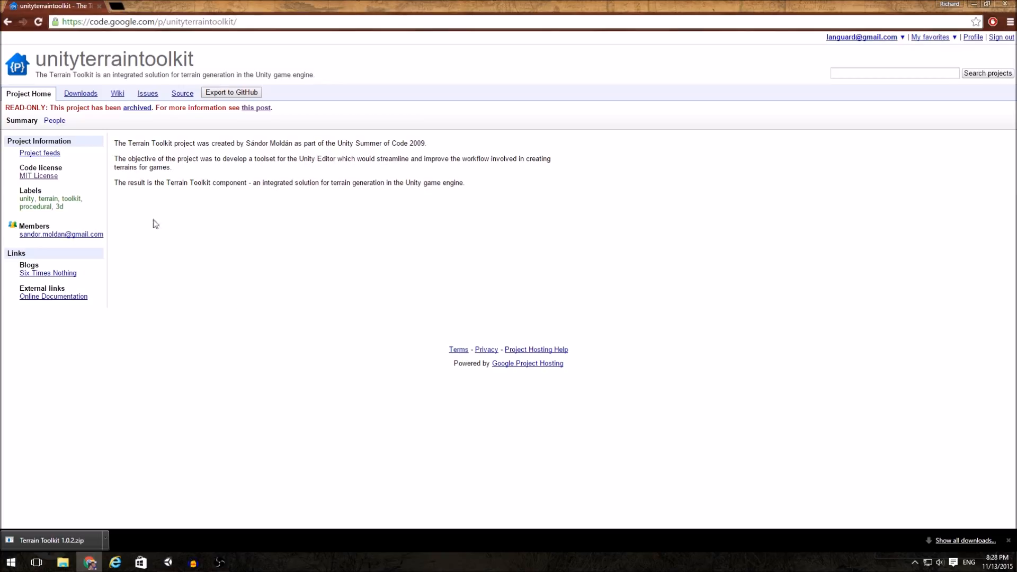
{"action": "left_click", "coordinate": [80, 98]}
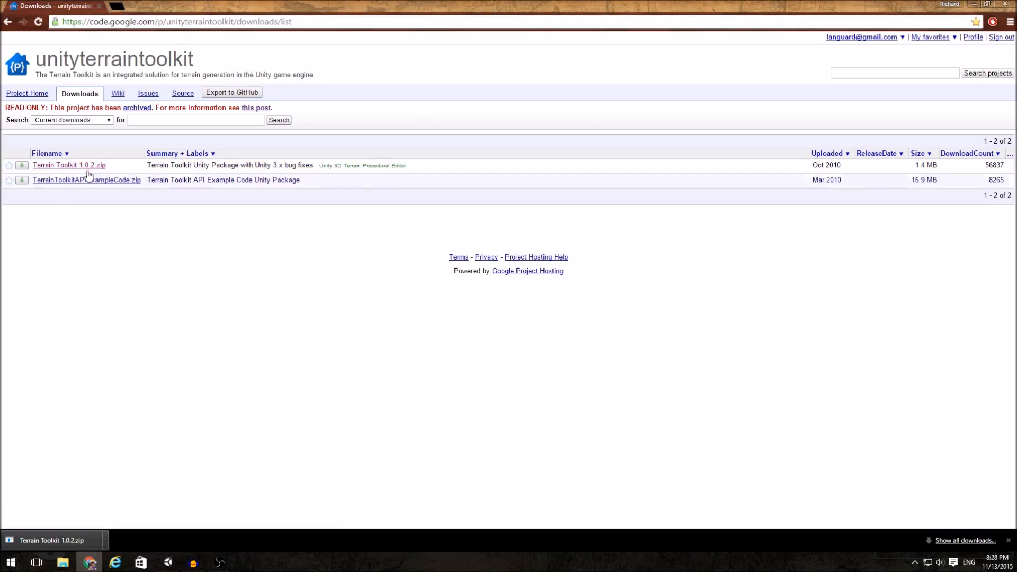
{"action": "left_click", "coordinate": [168, 564]}
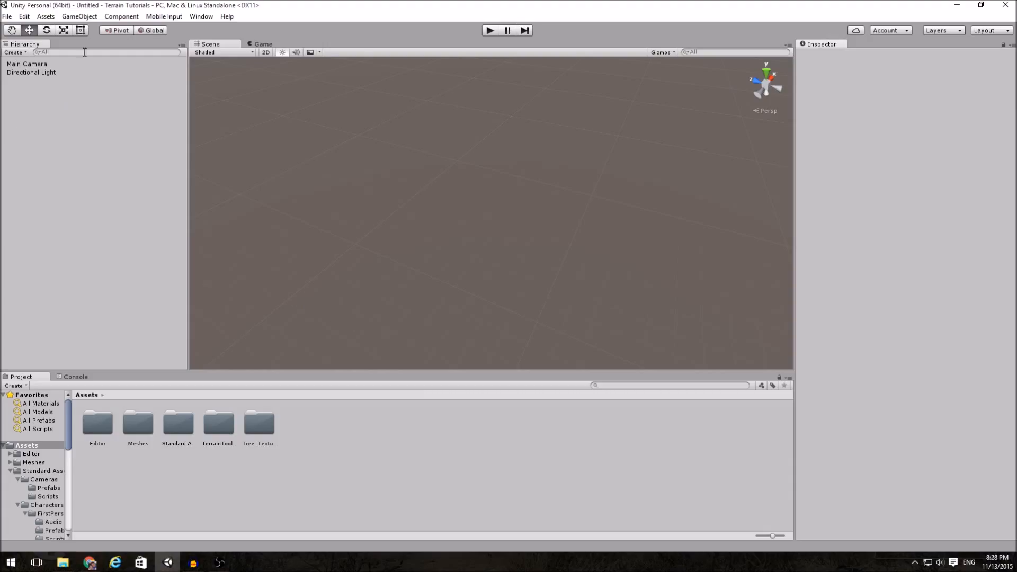
Create a new 3D Terrain object in the scene
{"action": "left_click", "coordinate": [86, 17]}
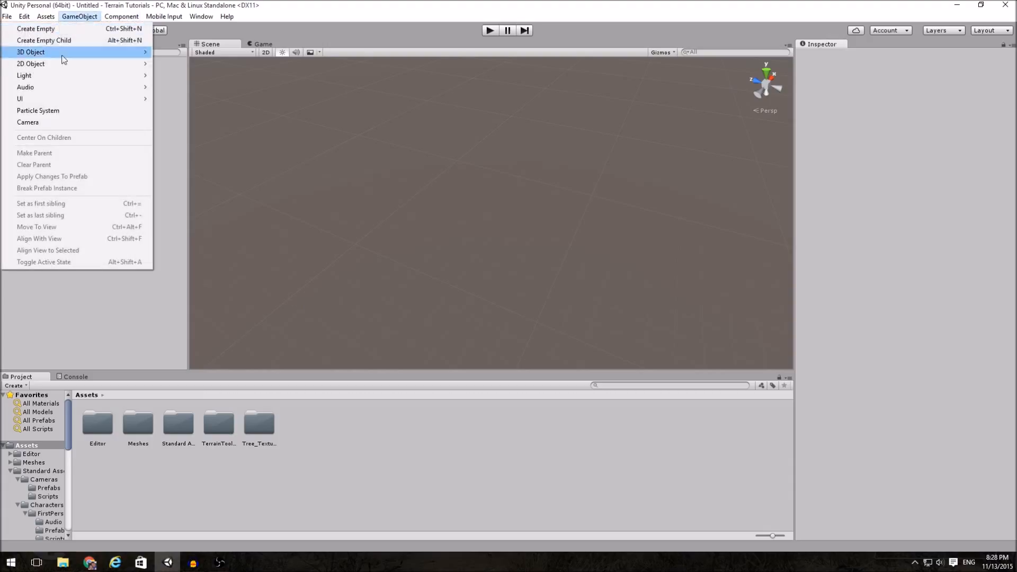
{"action": "mouse_move", "coordinate": [147, 54]}
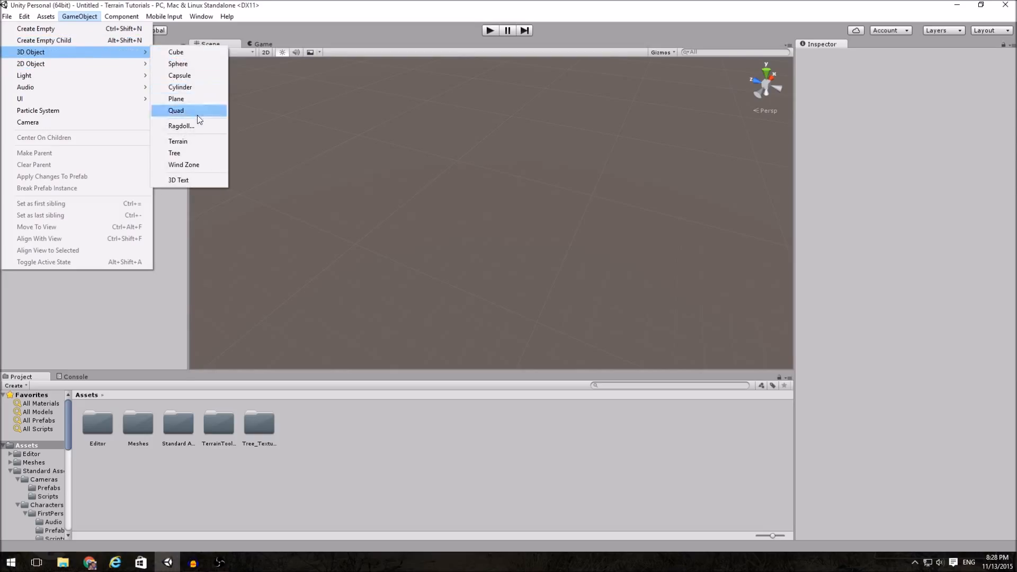
{"action": "left_click", "coordinate": [199, 141]}
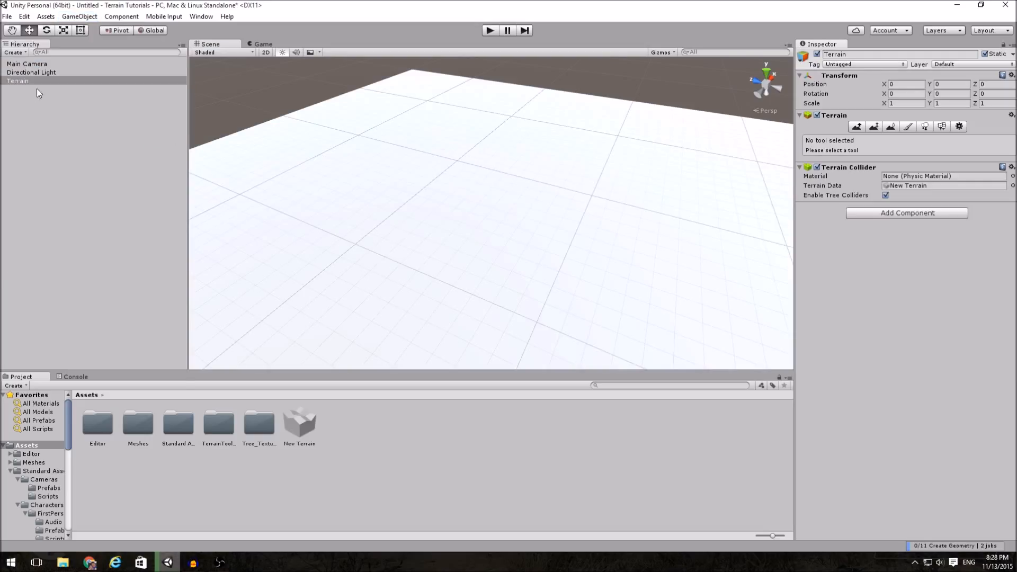
Add the Terrain Toolkit component to the Terrain object
{"action": "left_click", "coordinate": [18, 81]}
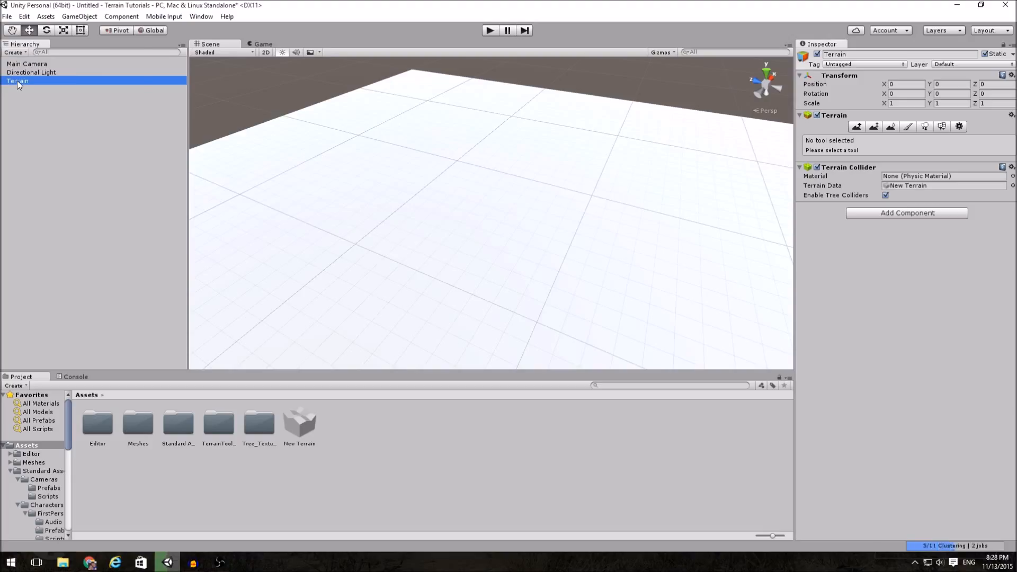
{"action": "left_click", "coordinate": [121, 16]}
{"action": "mouse_move", "coordinate": [60, 192]}
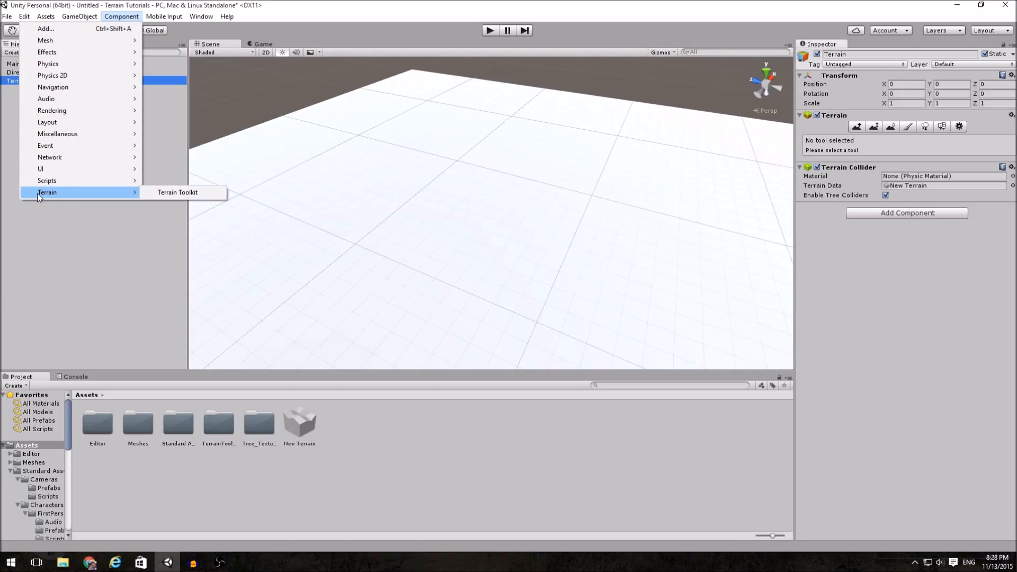
{"action": "left_click", "coordinate": [185, 194]}
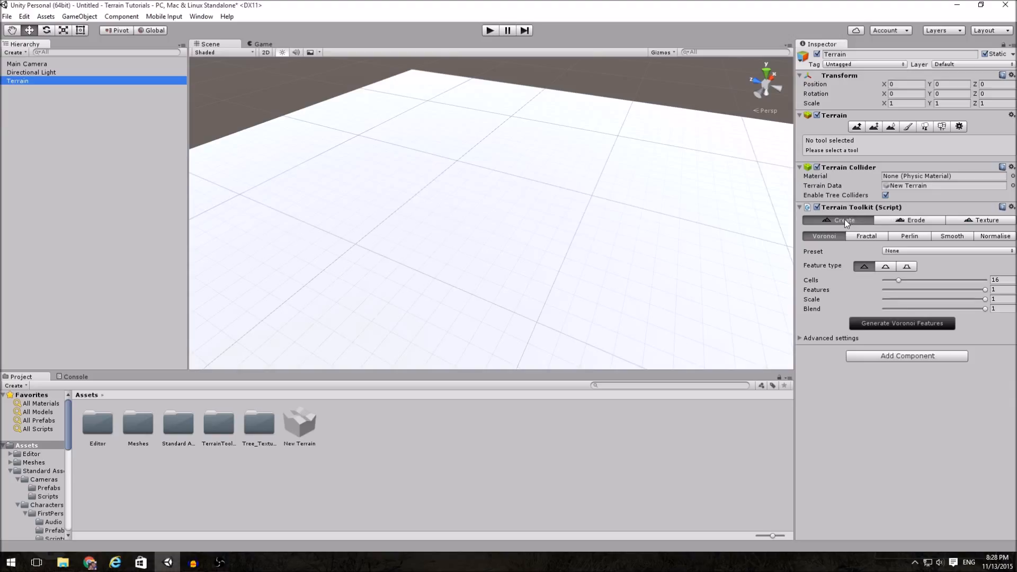
Review the Terrain Toolkit's Erode, Texture and Create options, including the Perlin and Voronoi generators
{"action": "left_click", "coordinate": [920, 219]}
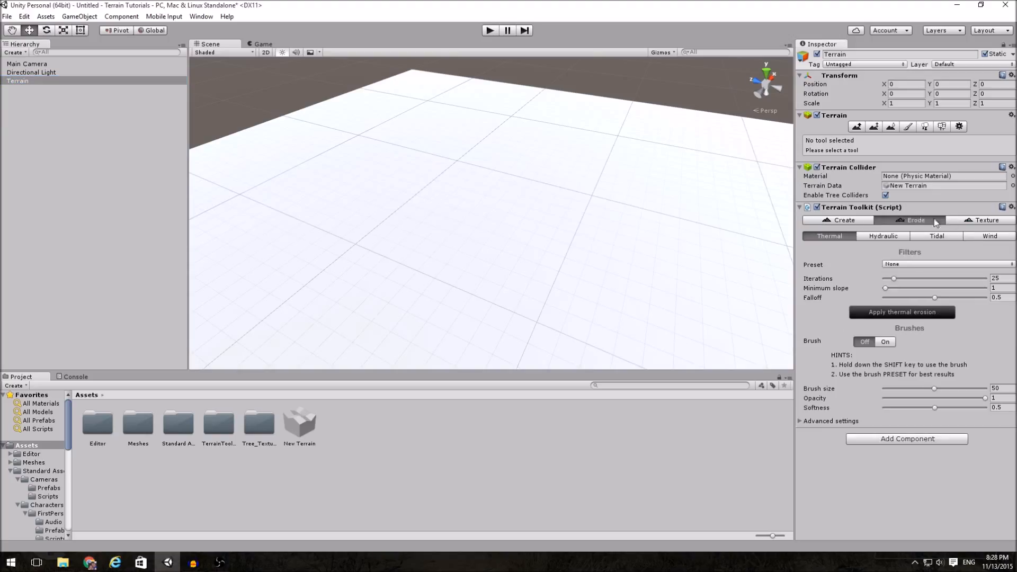
{"action": "left_click", "coordinate": [970, 220]}
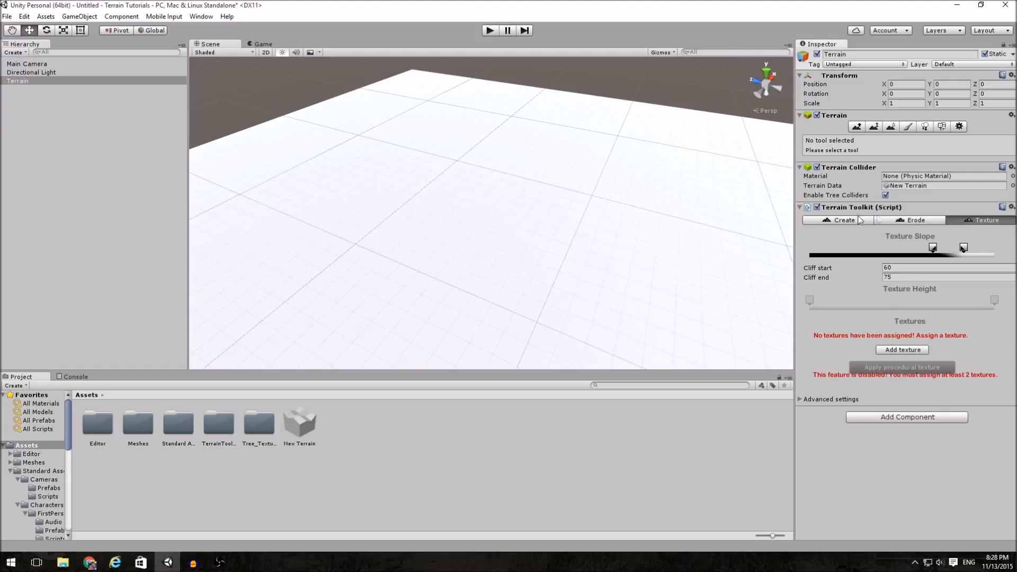
{"action": "left_click", "coordinate": [844, 219]}
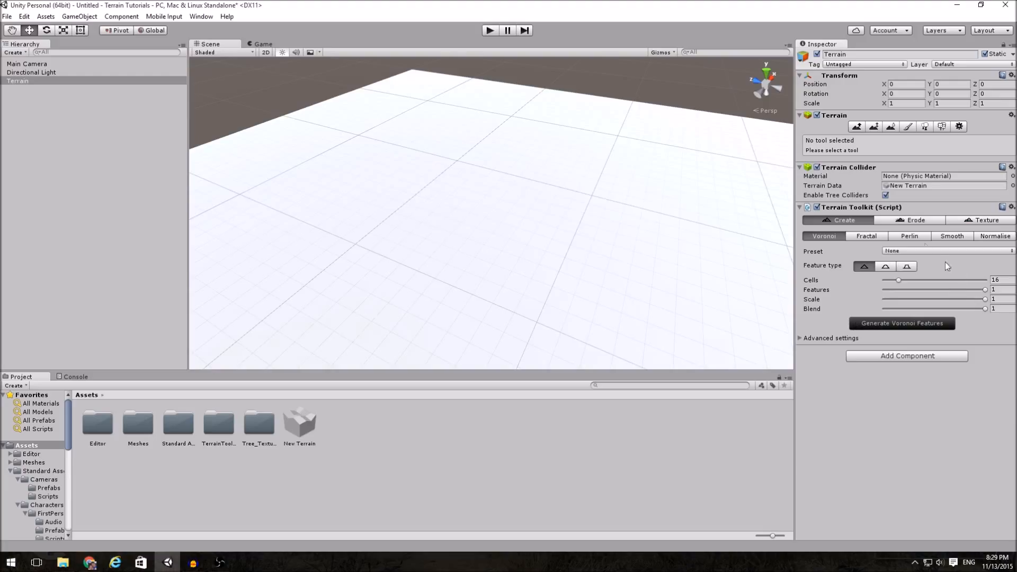
{"action": "left_click", "coordinate": [911, 237]}
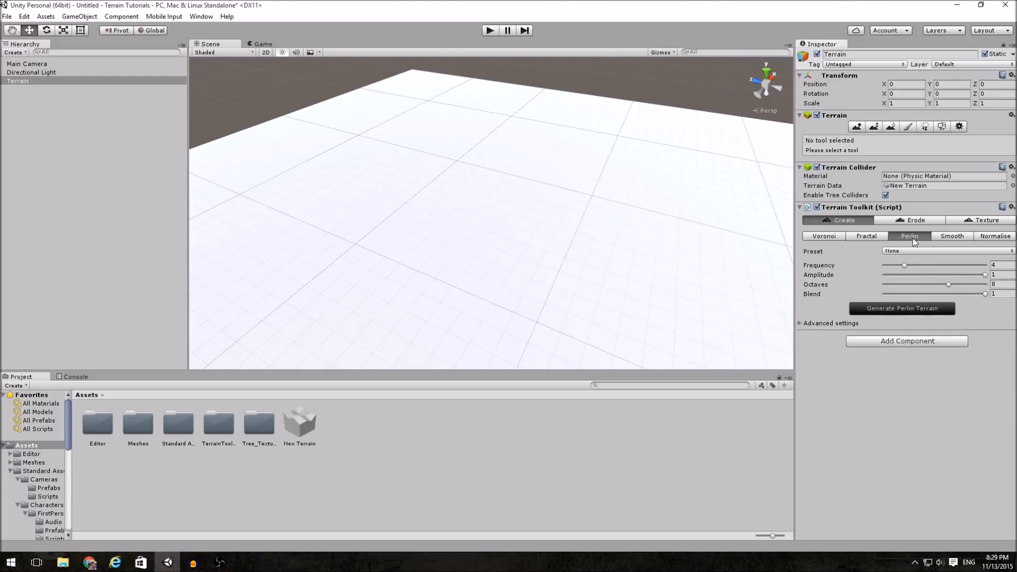
{"action": "left_click", "coordinate": [822, 235]}
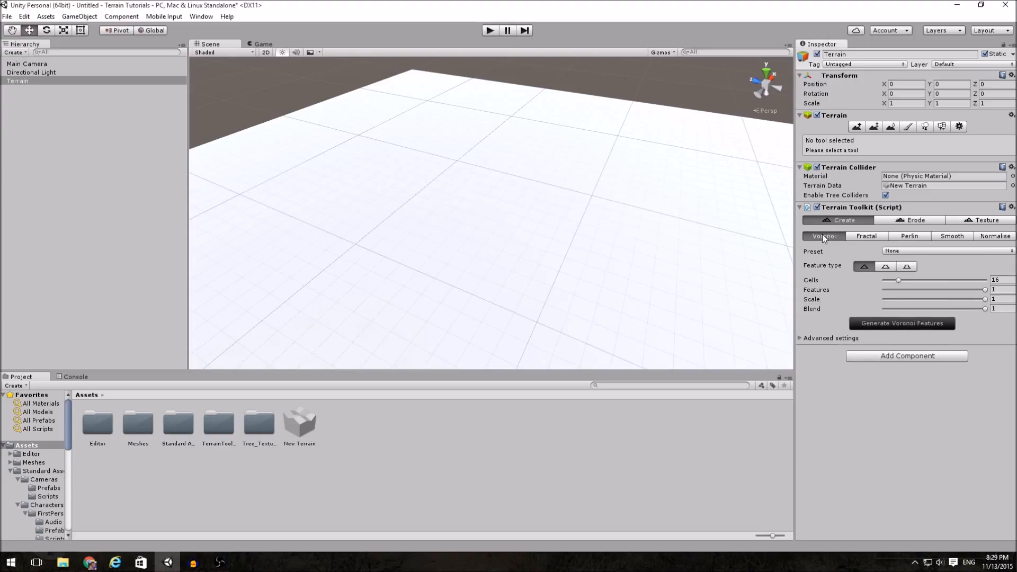
Generate Voronoi features on the terrain with the Scattered Peaks preset and inspect the resulting shape
{"action": "left_click", "coordinate": [898, 251]}
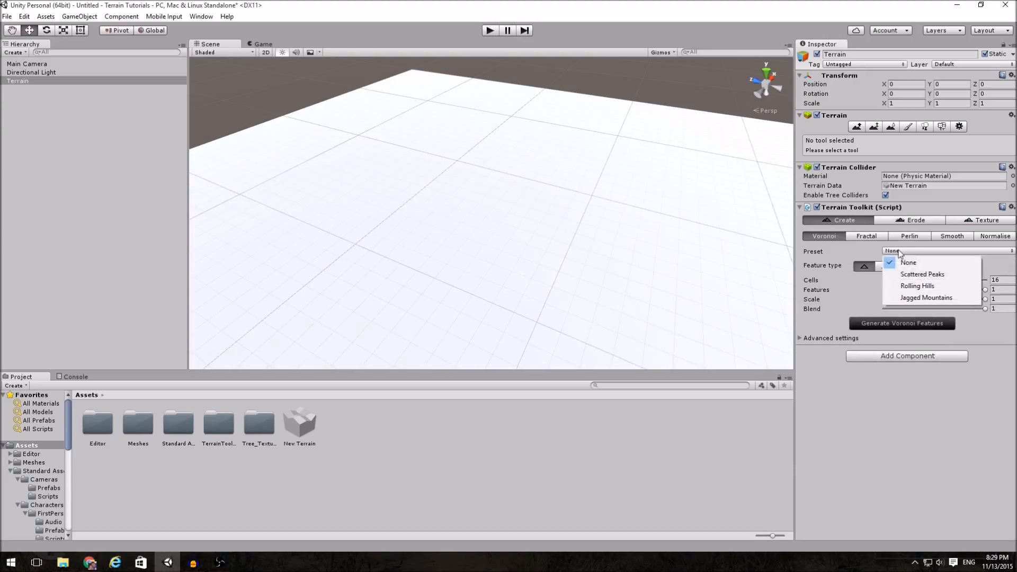
{"action": "left_click", "coordinate": [937, 274]}
{"action": "left_click", "coordinate": [916, 324]}
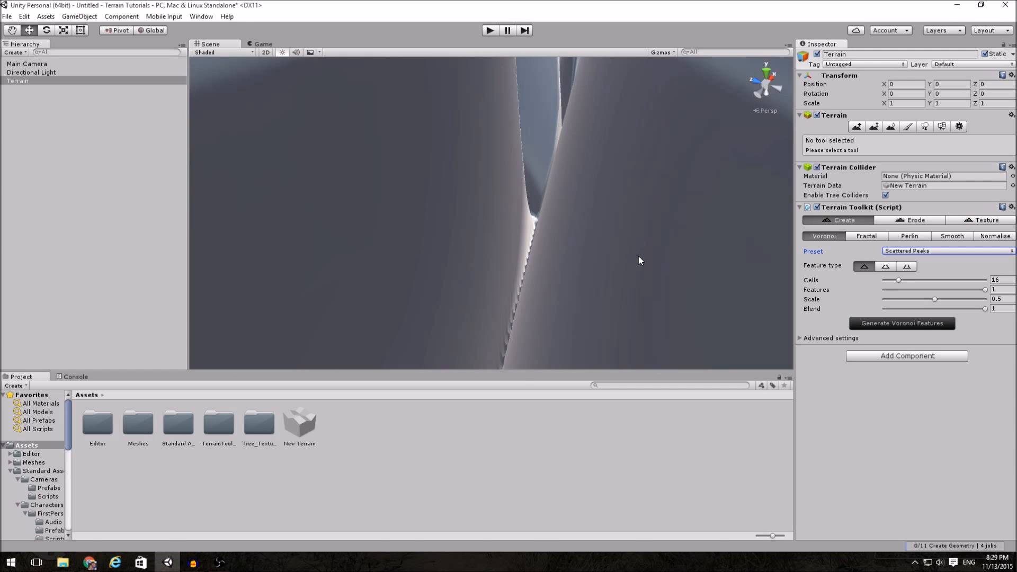
{"action": "right_click_drag", "start_coordinate": [639, 259], "coordinate": [575, 232]}
{"action": "key", "text": "shift+e"}
{"action": "key", "text": "s"}
Generate fractal terrain using the Rolling Plains preset
{"action": "left_click", "coordinate": [868, 319]}
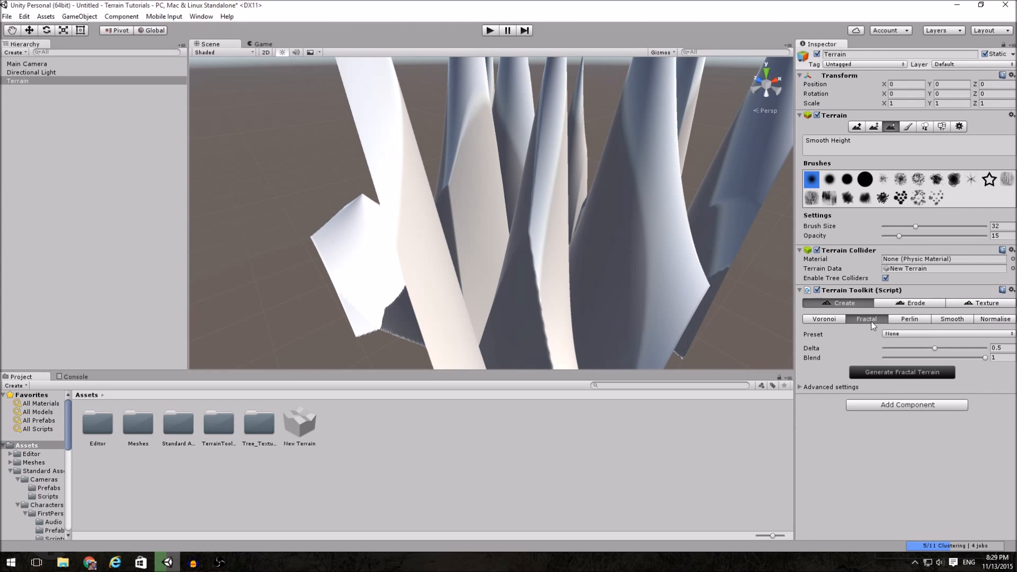
{"action": "left_click", "coordinate": [917, 334]}
{"action": "left_click", "coordinate": [927, 357]}
{"action": "left_click", "coordinate": [909, 370]}
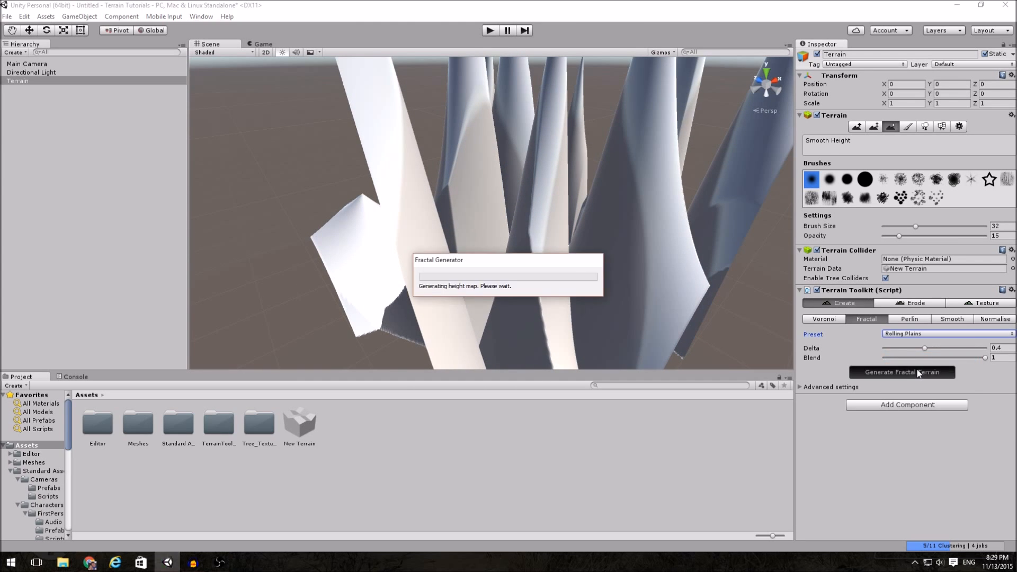
{"action": "mouse_move", "coordinate": [715, 297]}
{"action": "right_mouse_down"}
{"action": "mouse_move", "coordinate": [728, 304]}
{"action": "mouse_move", "coordinate": [720, 309]}
{"action": "right_mouse_up"}
Regenerate the fractal terrain using the Rough Mountains preset
{"action": "left_click", "coordinate": [915, 335]}
{"action": "left_click", "coordinate": [924, 368]}
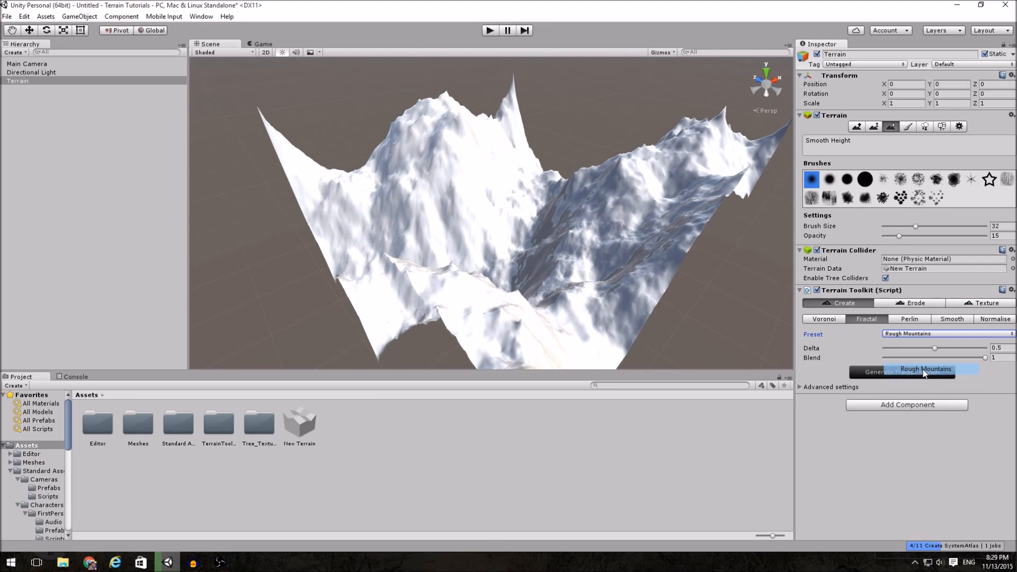
{"action": "left_click", "coordinate": [906, 373]}
{"action": "right_click_drag", "start_coordinate": [614, 243], "coordinate": [603, 206]}
Generate Perlin terrain using the Rough Plains preset
{"action": "left_click", "coordinate": [910, 319]}
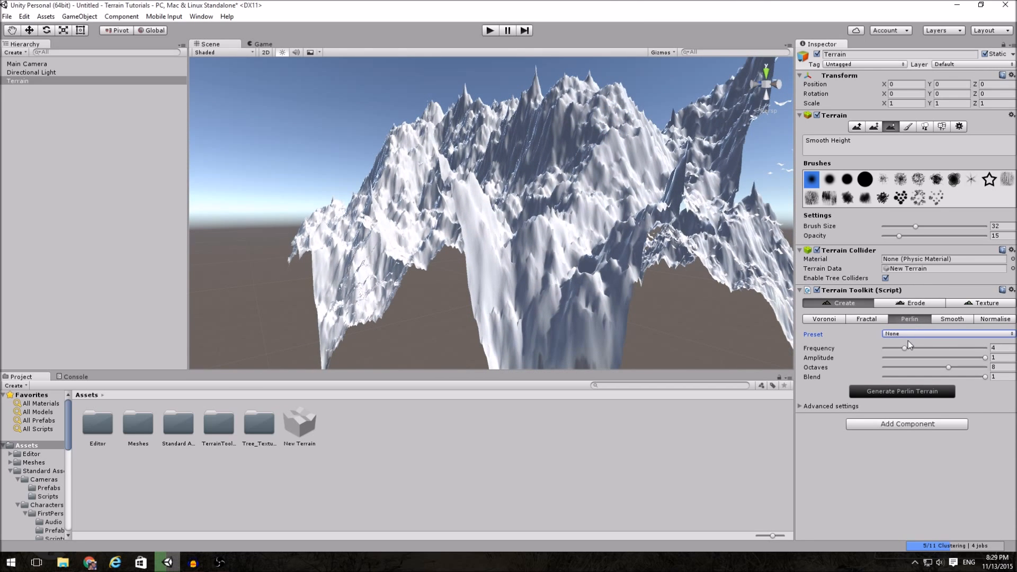
{"action": "left_click", "coordinate": [907, 333]}
{"action": "left_click", "coordinate": [841, 341]}
{"action": "left_click", "coordinate": [927, 334]}
{"action": "left_click", "coordinate": [919, 357]}
{"action": "left_click", "coordinate": [912, 396]}
{"action": "right_click_drag", "start_coordinate": [476, 212], "coordinate": [753, 409]}
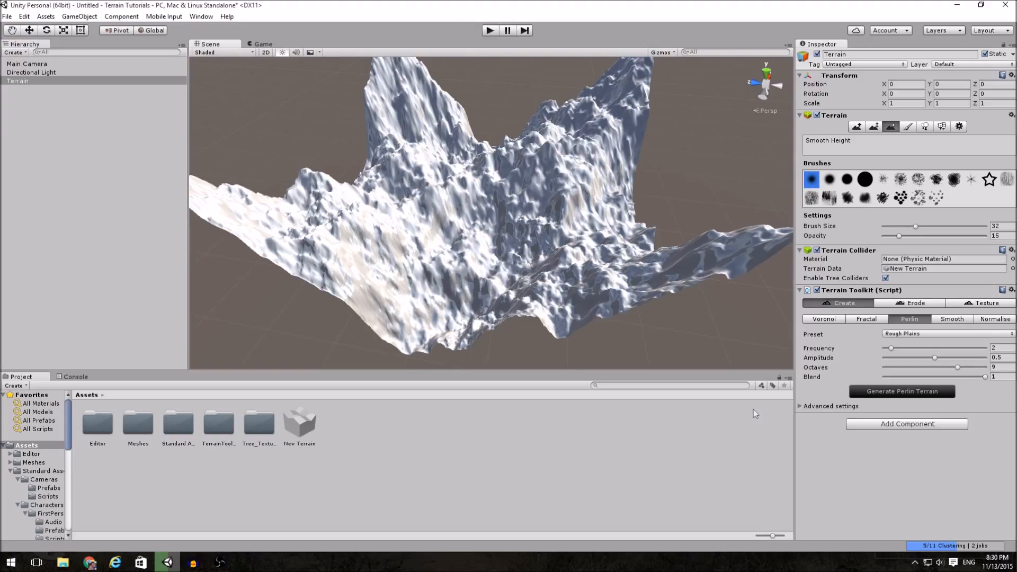
Set the terrain's width and length to 2000 each in the terrain's resolution settings
{"action": "left_click", "coordinate": [958, 127]}
{"action": "left_click", "coordinate": [903, 404]}
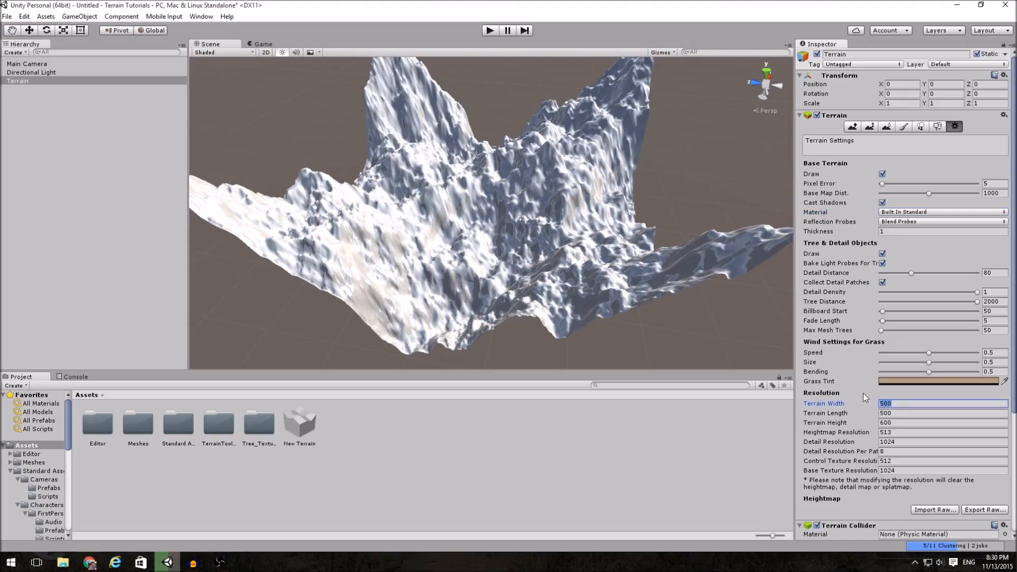
{"action": "type", "text": "2000"}
{"action": "key", "text": "Tab"}
{"action": "type", "text": "2000"}
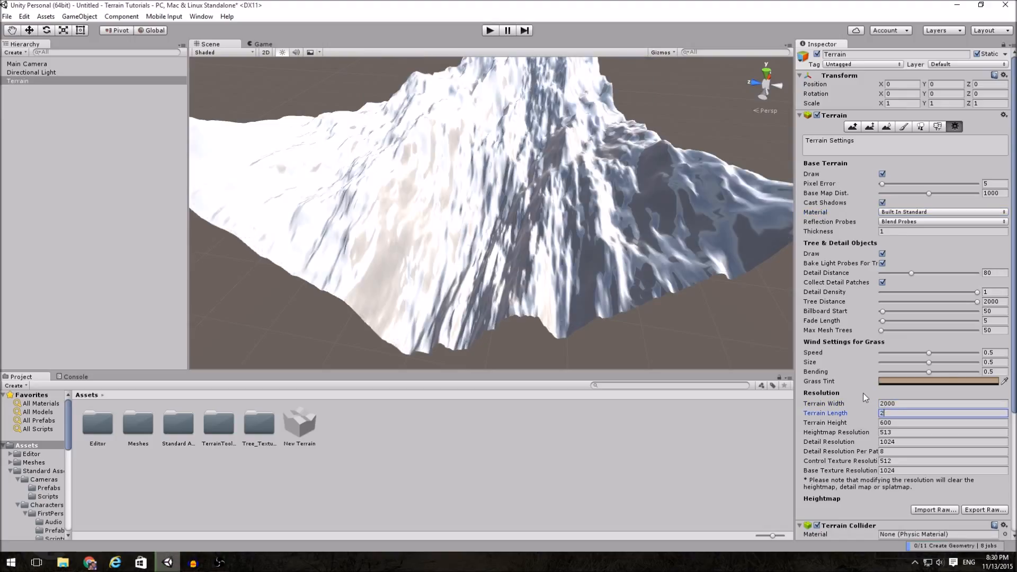
{"action": "left_click_drag", "start_coordinate": [676, 279], "coordinate": [658, 219], "text": "alt"}
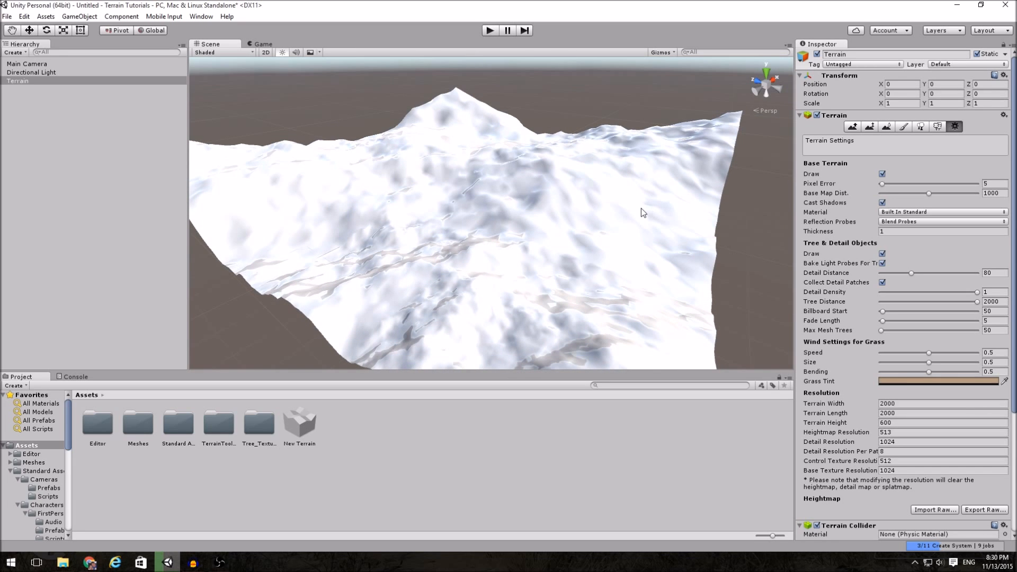
{"action": "left_click_drag", "start_coordinate": [590, 214], "coordinate": [570, 210], "text": "alt"}
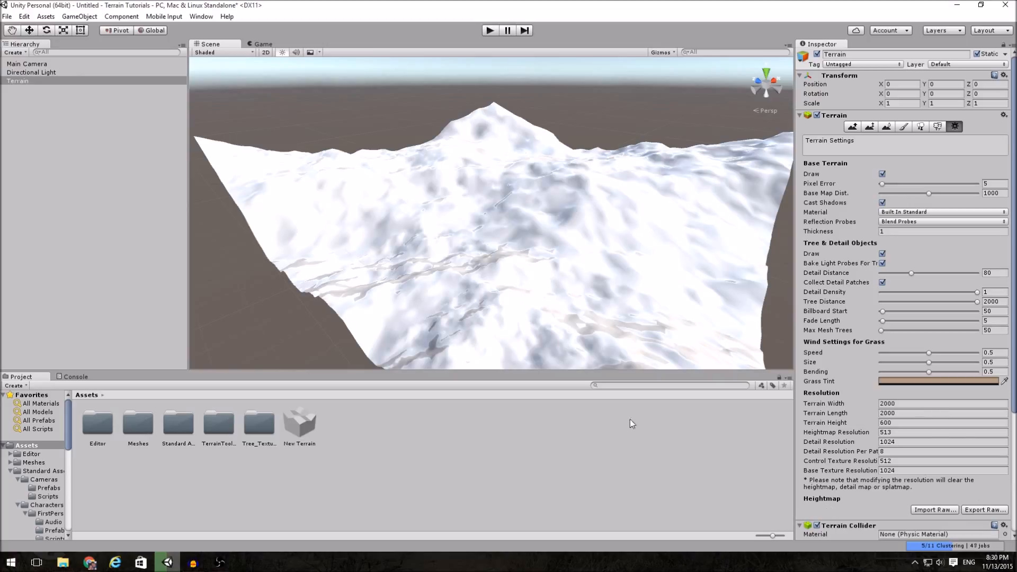
Return to the Terrain Toolkit's Perlin generator and regenerate the enlarged terrain with the Rolling Hills preset
{"action": "left_click", "coordinate": [912, 403]}
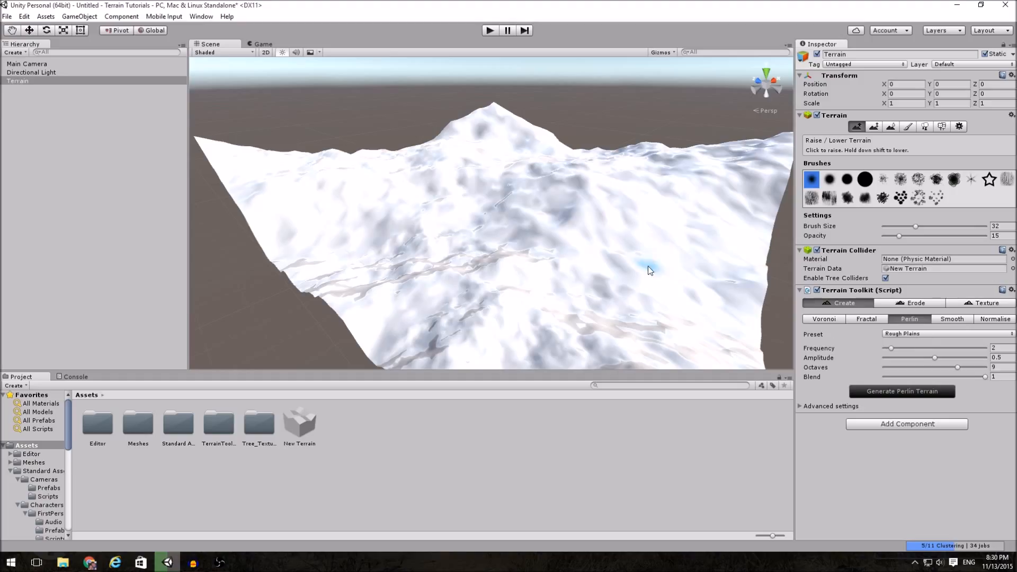
{"action": "right_click_drag", "start_coordinate": [649, 266], "coordinate": [689, 253]}
{"action": "left_click", "coordinate": [931, 334]}
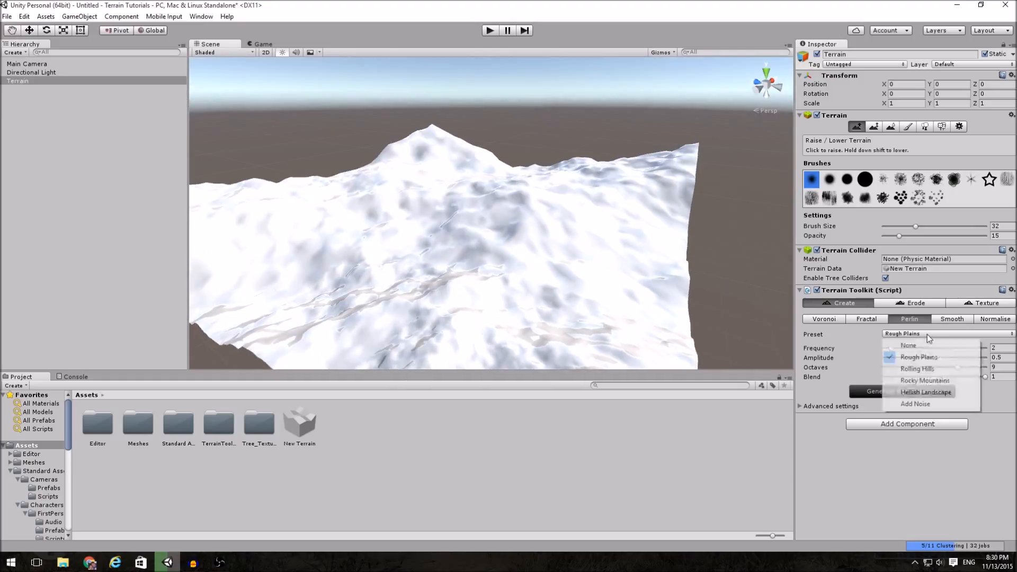
{"action": "left_click", "coordinate": [925, 356]}
{"action": "left_click", "coordinate": [922, 394]}
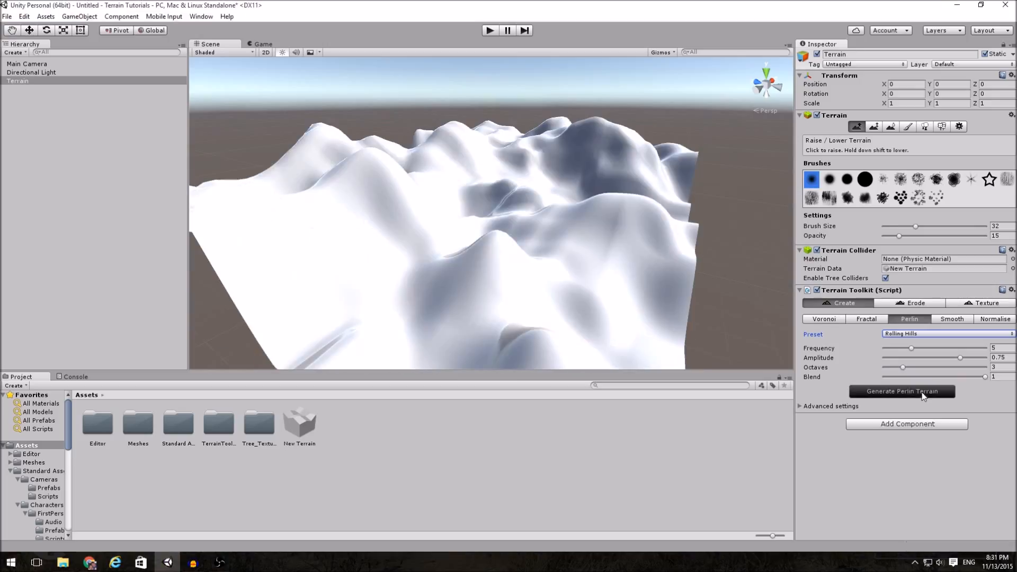
Regenerate the Perlin terrain using the Rocky Mountains preset
{"action": "left_click", "coordinate": [918, 334]}
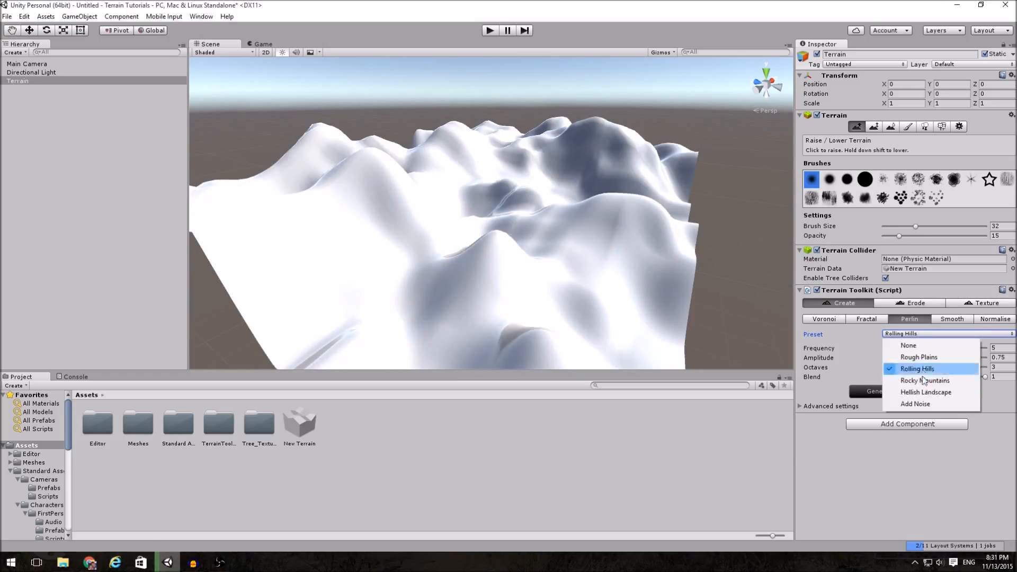
{"action": "left_click", "coordinate": [923, 380]}
{"action": "left_click", "coordinate": [923, 391]}
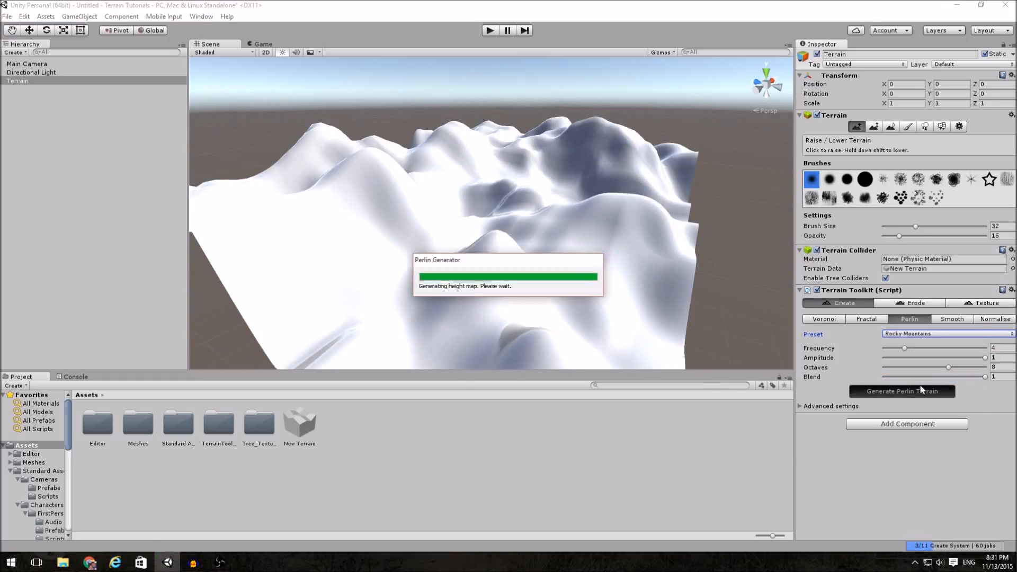
Regenerate the Perlin terrain using the Hellish Landscape preset and inspect it from several angles
{"action": "left_click", "coordinate": [910, 335]}
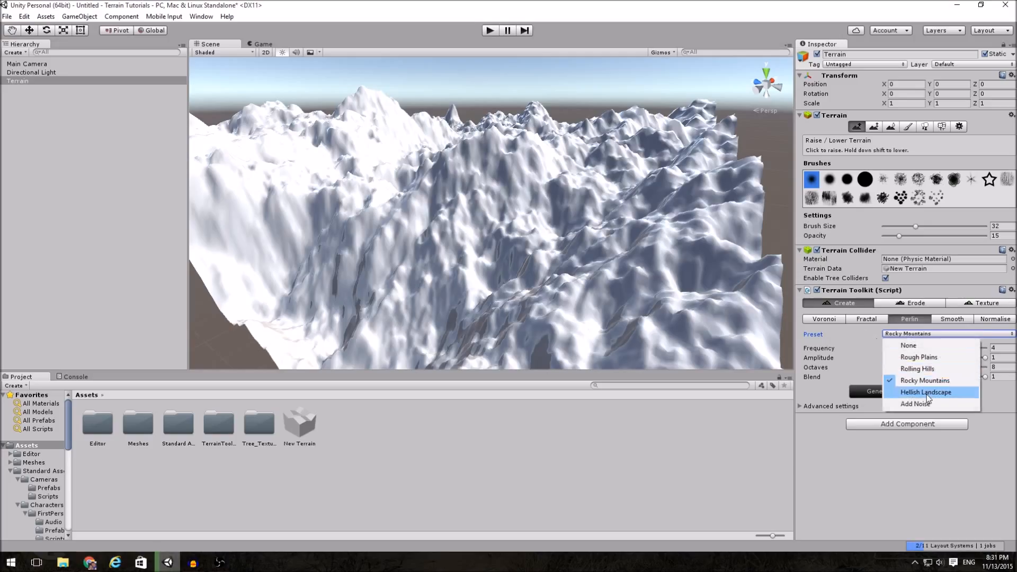
{"action": "left_click", "coordinate": [927, 393]}
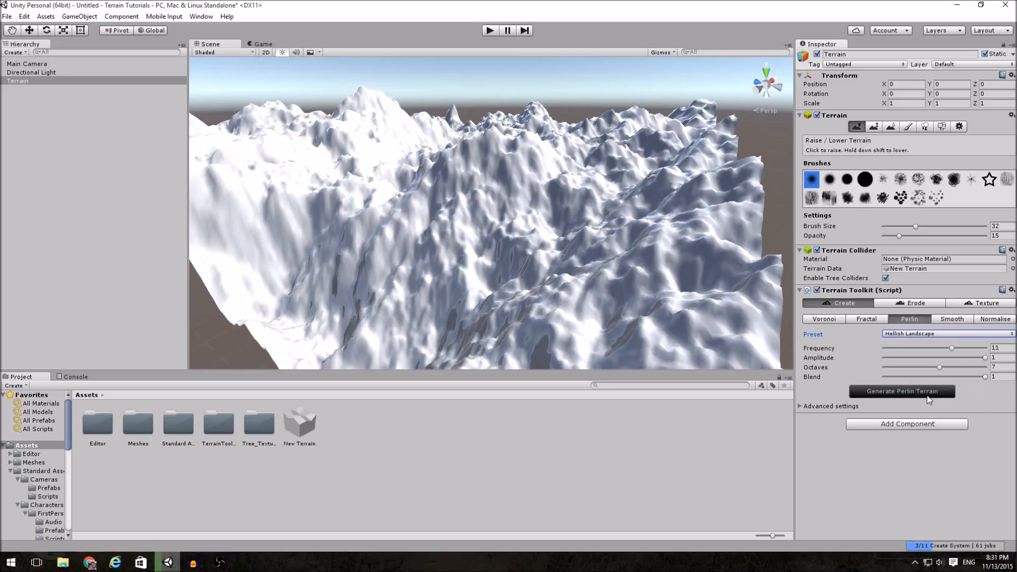
{"action": "left_click", "coordinate": [924, 391]}
{"action": "mouse_move", "coordinate": [561, 233]}
{"action": "left_mouse_down", "text": "alt"}
{"action": "mouse_move", "coordinate": [539, 235]}
{"action": "mouse_move", "coordinate": [587, 233]}
{"action": "mouse_move", "coordinate": [566, 241]}
{"action": "left_mouse_up", "text": "alt"}
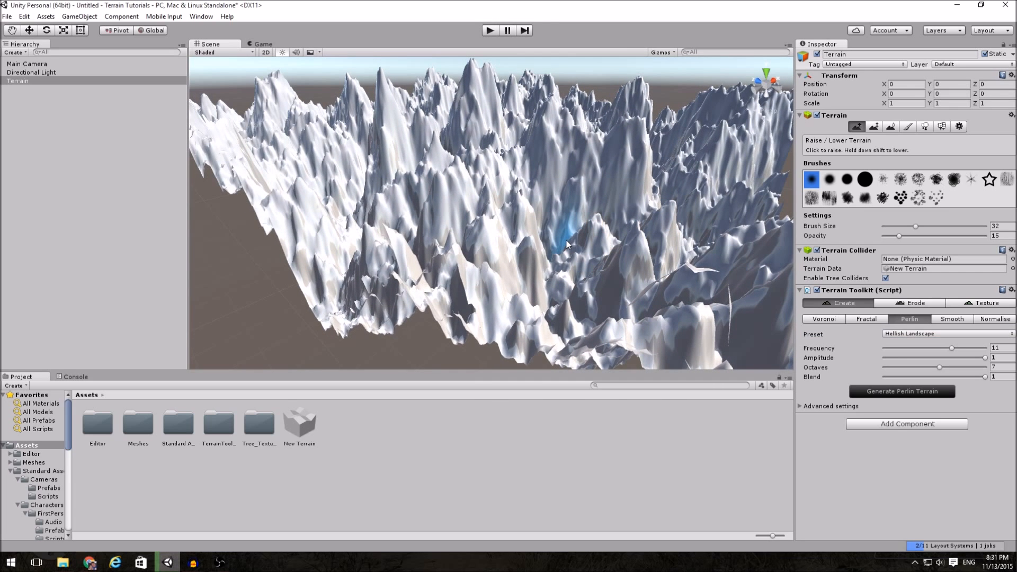
{"action": "mouse_move", "coordinate": [565, 240]}
{"action": "left_mouse_down", "text": "alt"}
{"action": "mouse_move", "coordinate": [526, 251]}
{"action": "mouse_move", "coordinate": [520, 231]}
{"action": "mouse_move", "coordinate": [483, 249]}
{"action": "mouse_move", "coordinate": [479, 241]}
{"action": "mouse_move", "coordinate": [518, 231]}
{"action": "mouse_move", "coordinate": [413, 228]}
{"action": "mouse_move", "coordinate": [409, 245]}
{"action": "mouse_move", "coordinate": [423, 233]}
{"action": "mouse_move", "coordinate": [497, 249]}
{"action": "left_mouse_up", "text": "alt"}
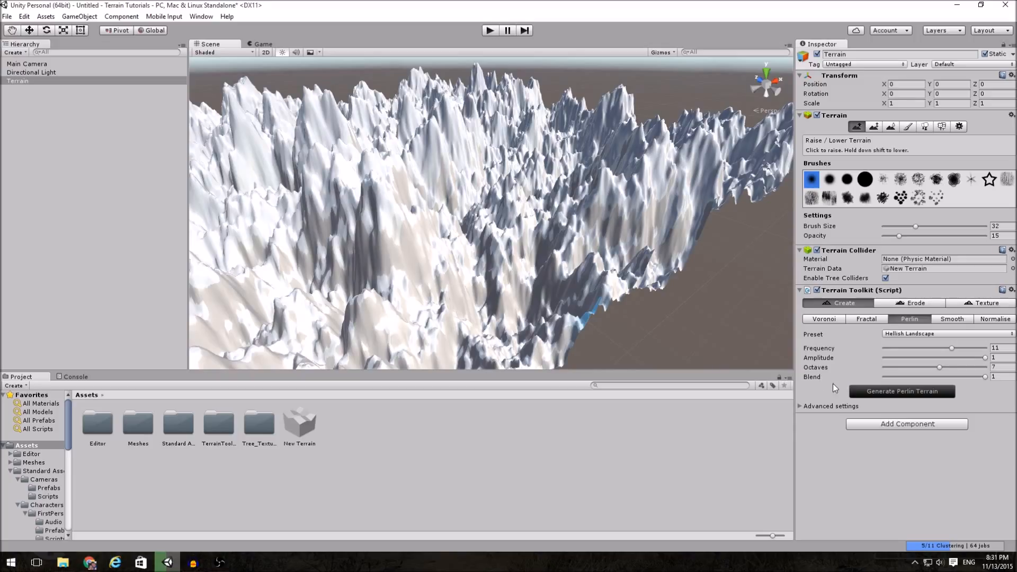
Reload the Hellish Landscape preset after trying Rough Plains, lower the Perlin frequency to 5 and regenerate the terrain
{"action": "left_click", "coordinate": [912, 333]}
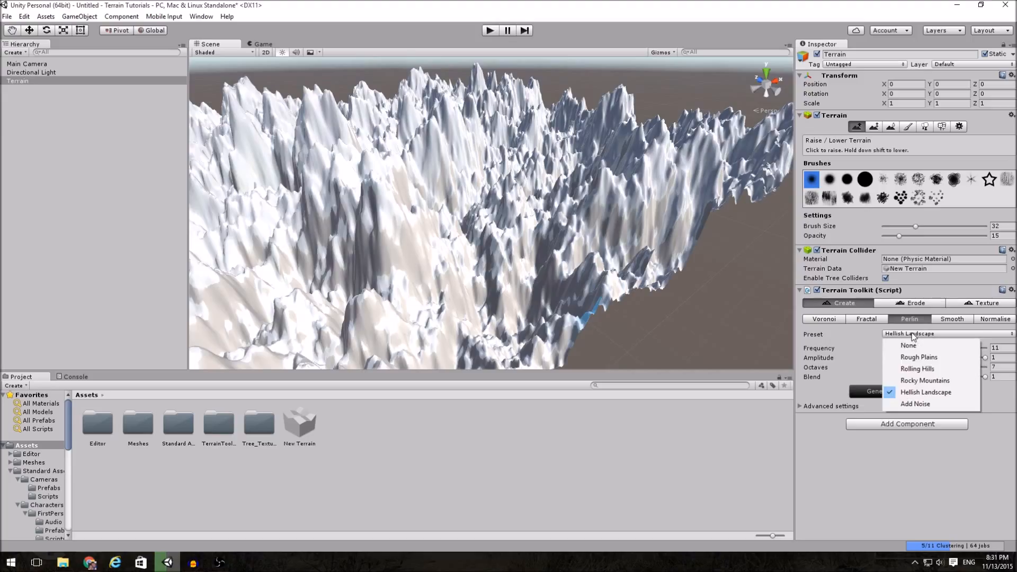
{"action": "left_click", "coordinate": [926, 357]}
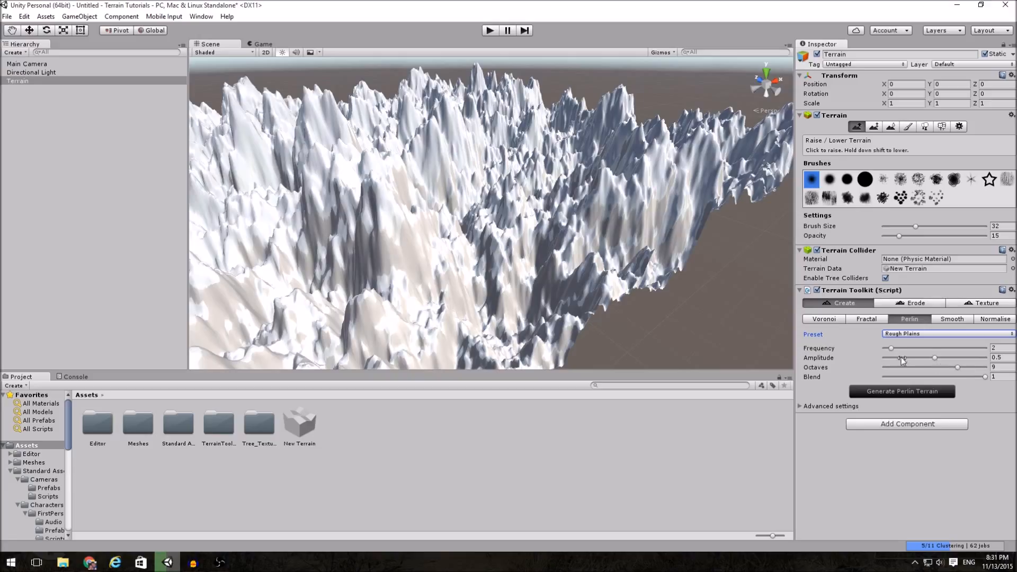
{"action": "left_click", "coordinate": [907, 336]}
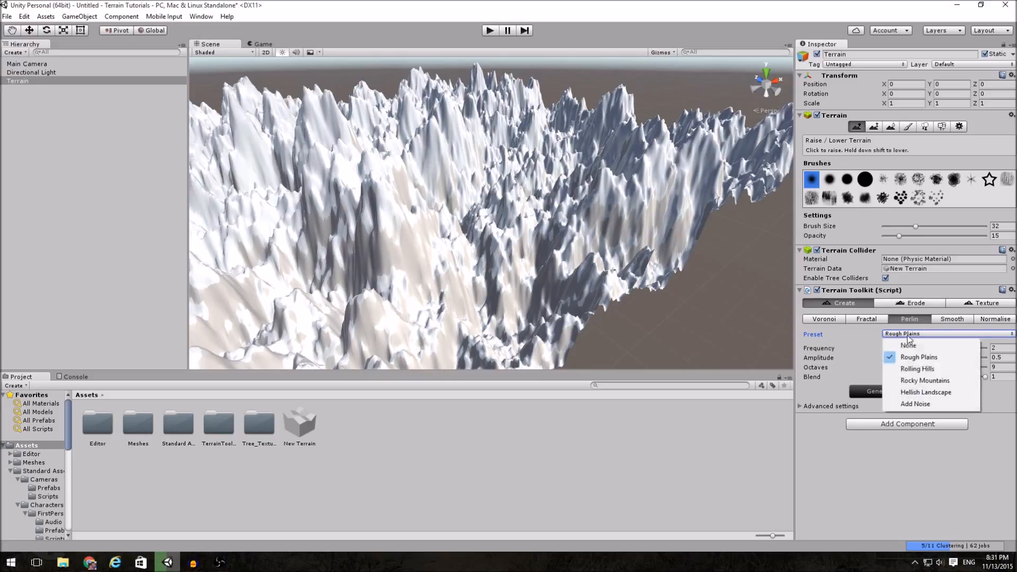
{"action": "left_click", "coordinate": [943, 391]}
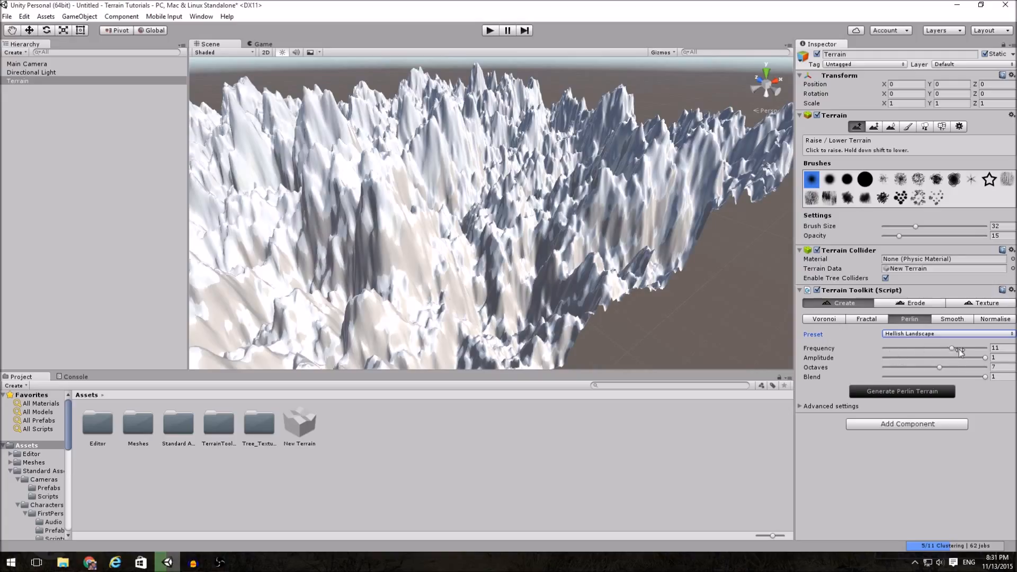
{"action": "left_click_drag", "start_coordinate": [955, 348], "coordinate": [928, 352]}
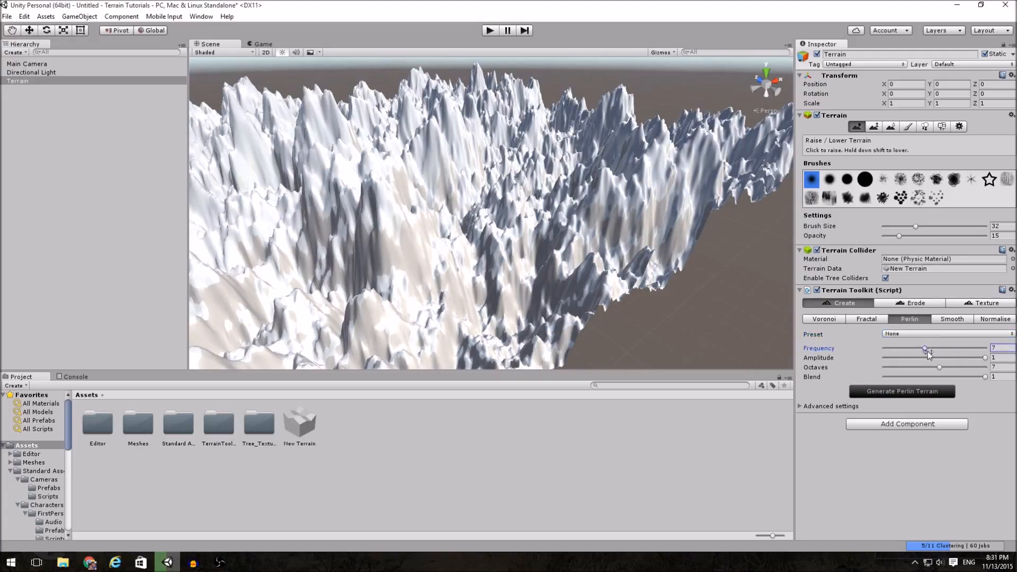
{"action": "left_click", "coordinate": [909, 392]}
{"action": "right_click_drag", "start_coordinate": [668, 332], "coordinate": [556, 251]}
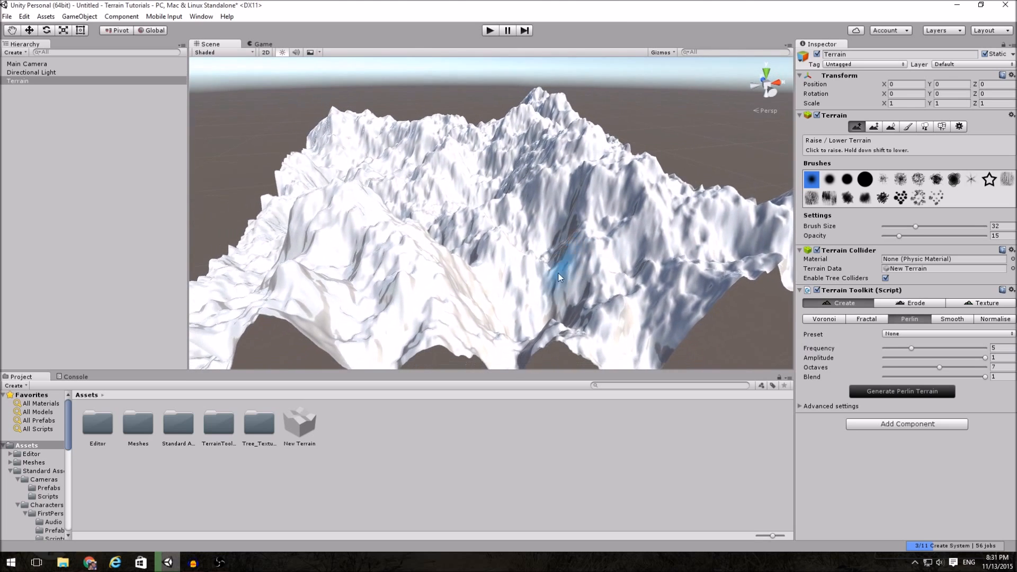
Set the Perlin frequency to 3 and regenerate the terrain
{"action": "left_click_drag", "start_coordinate": [911, 348], "coordinate": [897, 348]}
{"action": "left_click", "coordinate": [907, 391]}
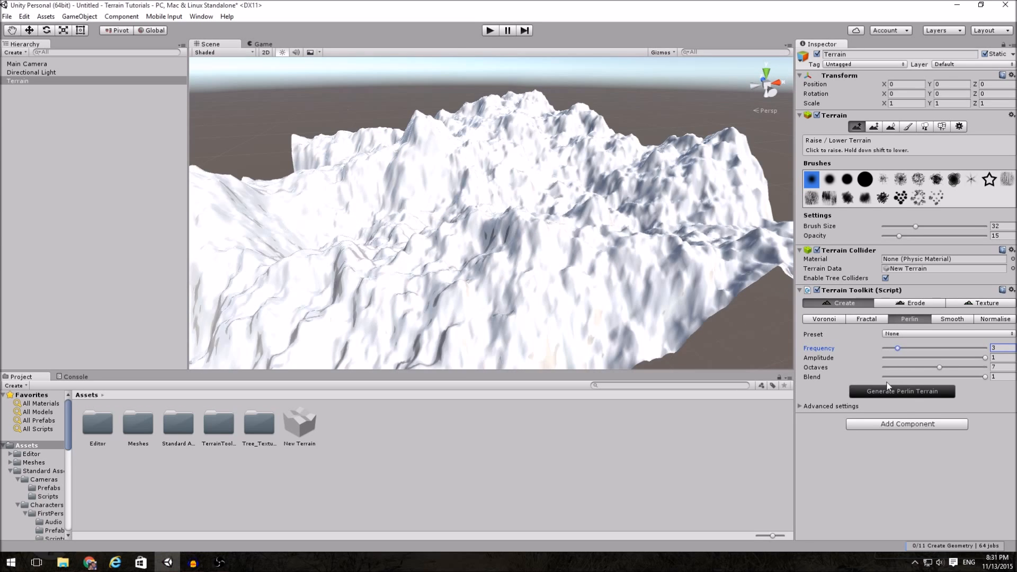
{"action": "right_click_drag", "start_coordinate": [651, 345], "coordinate": [783, 321]}
Set the Perlin frequency to 6 and amplitude to 0.674, and regenerate the terrain
{"action": "left_click", "coordinate": [897, 348]}
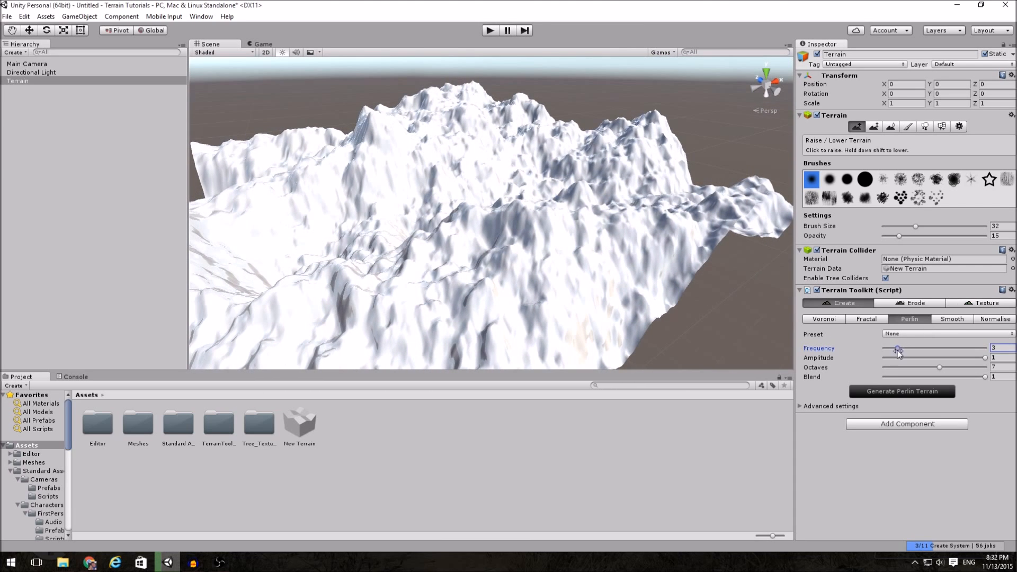
{"action": "left_click_drag", "start_coordinate": [985, 357], "coordinate": [978, 359]}
{"action": "left_click", "coordinate": [937, 393]}
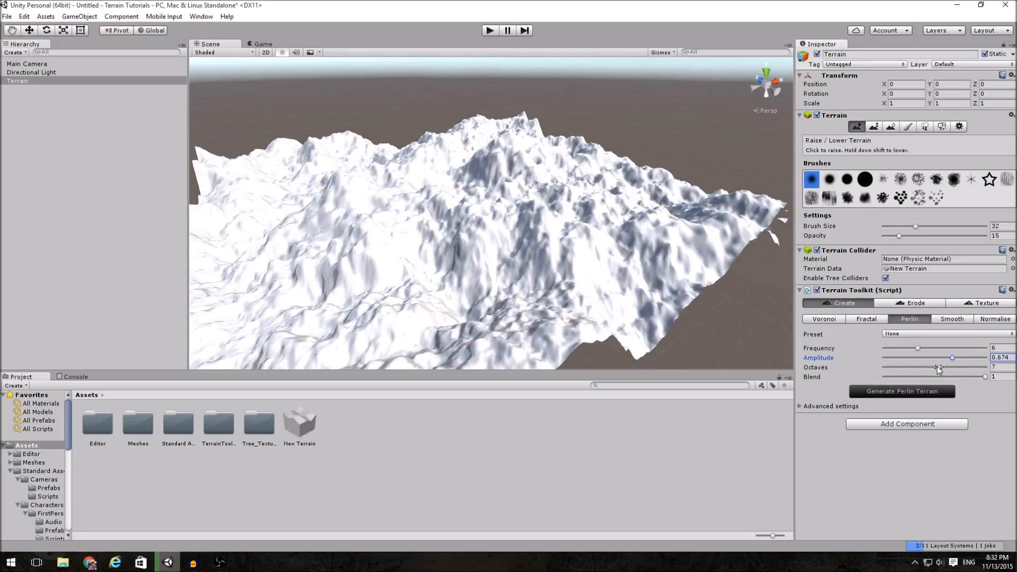
Reduce the Perlin octaves to 3, regenerate the terrain and view it from another angle
{"action": "left_click_drag", "start_coordinate": [936, 366], "coordinate": [904, 367]}
{"action": "left_click", "coordinate": [906, 391]}
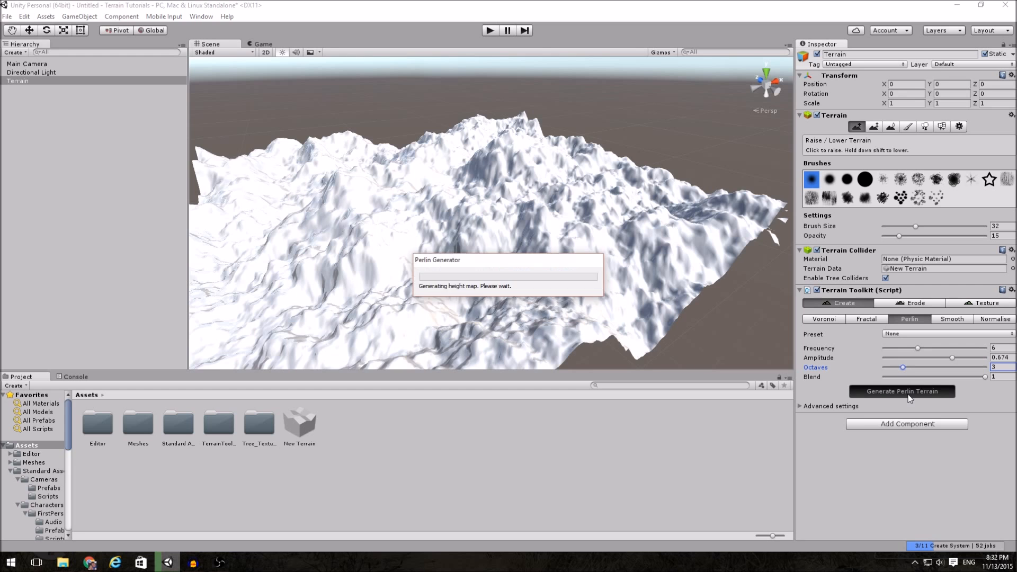
{"action": "left_click_drag", "start_coordinate": [583, 312], "coordinate": [659, 339], "text": "alt"}
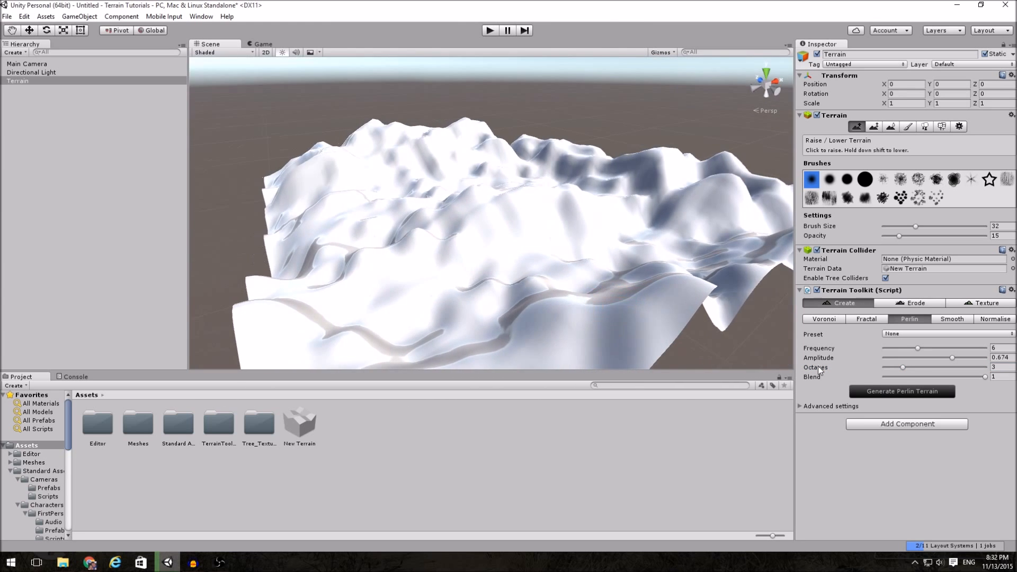
Regenerate the Perlin terrain with a blend of 0.458, and again with a blend of 0.095
{"action": "left_click_drag", "start_coordinate": [986, 377], "coordinate": [930, 377]}
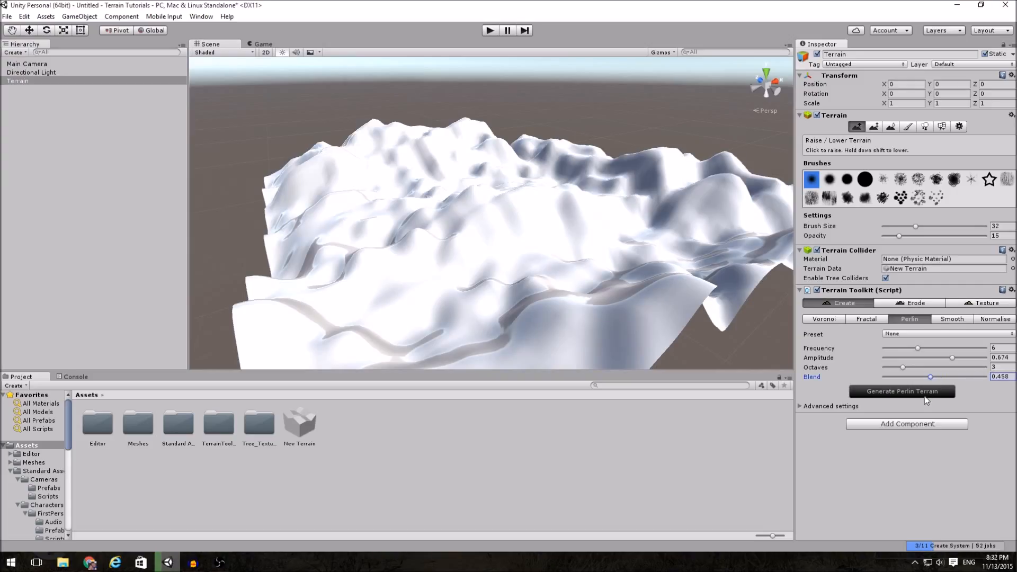
{"action": "left_click", "coordinate": [924, 399]}
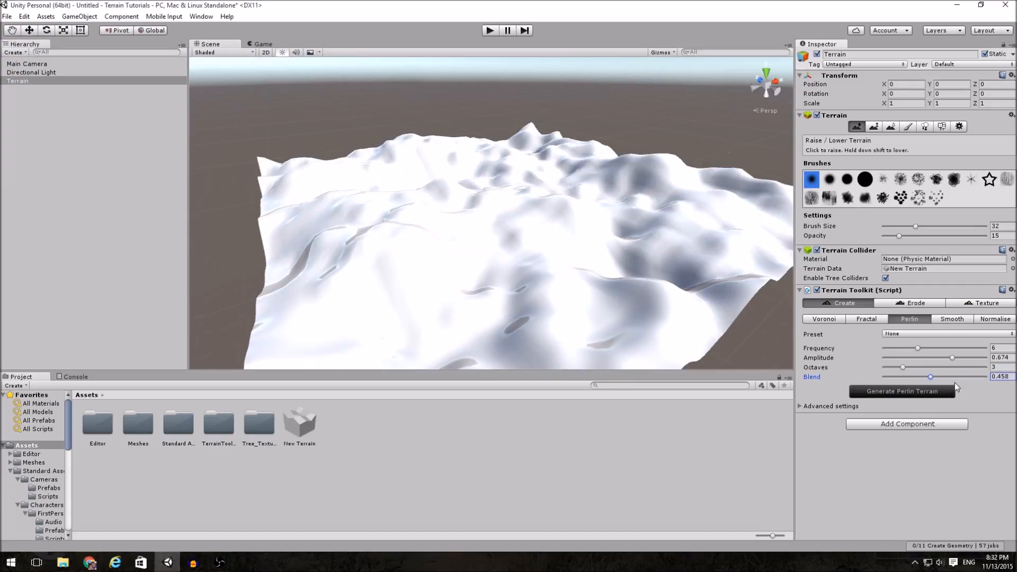
{"action": "left_click_drag", "start_coordinate": [920, 376], "coordinate": [893, 377]}
{"action": "left_click", "coordinate": [899, 394]}
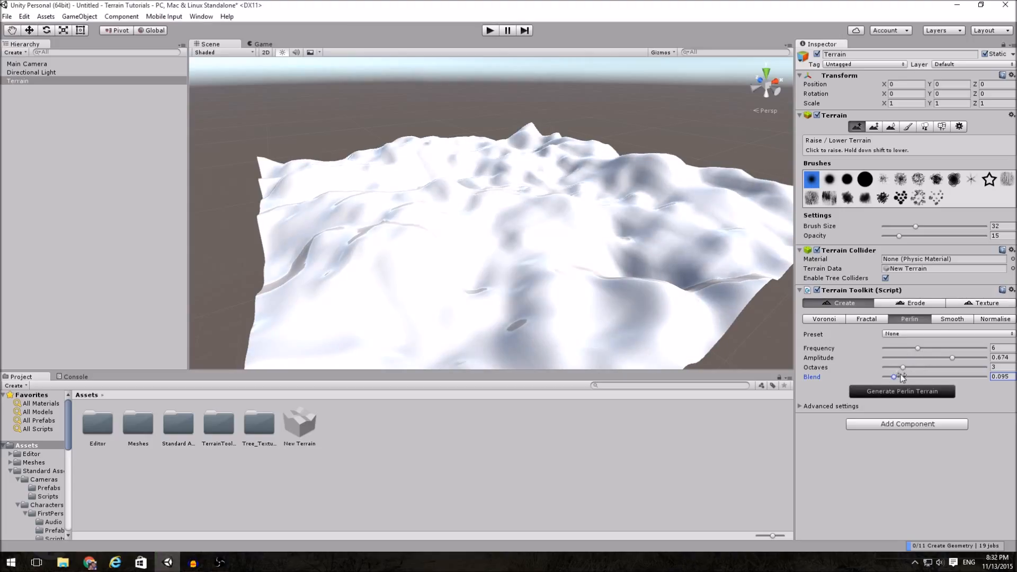
Set the Perlin octaves to 5 and regenerate the terrain, and repeat with the blend at 1
{"action": "left_click", "coordinate": [903, 368]}
{"action": "left_click", "coordinate": [922, 392]}
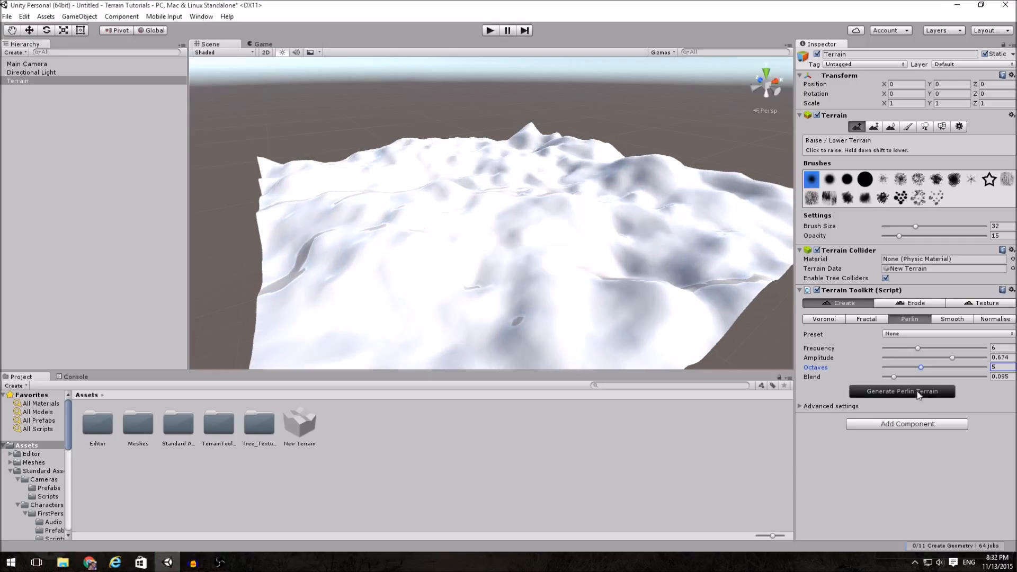
{"action": "left_click_drag", "start_coordinate": [900, 381], "coordinate": [993, 383]}
{"action": "left_click", "coordinate": [939, 394]}
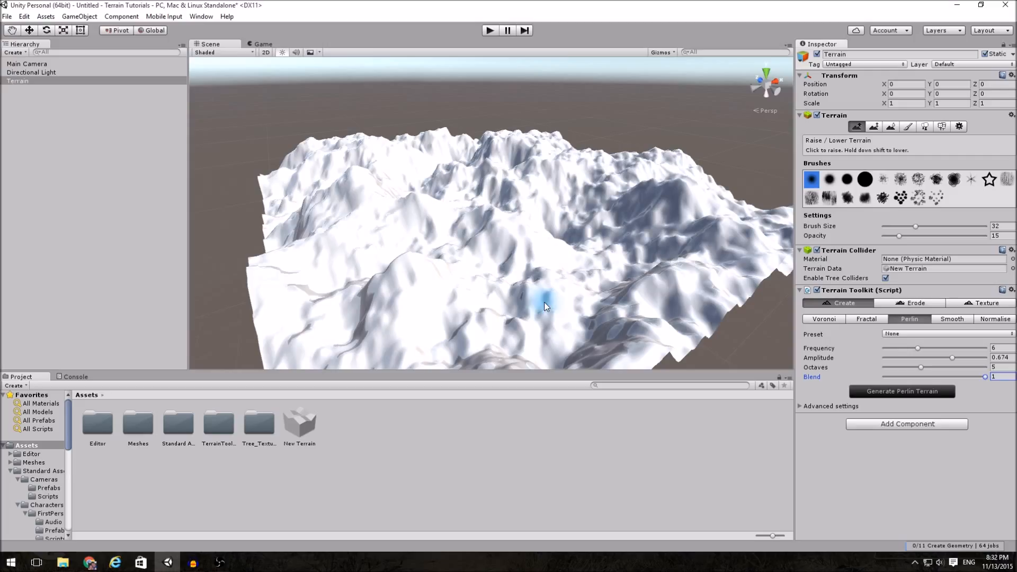
Set the Perlin blend to 0.511 and regenerate the terrain several times in a row
{"action": "left_click", "coordinate": [981, 377]}
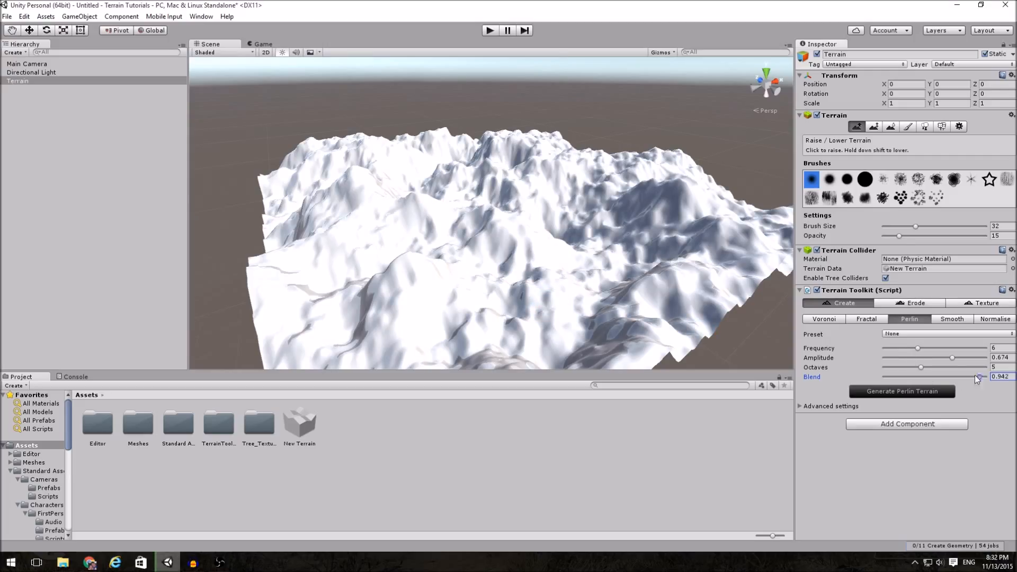
{"action": "left_click_drag", "start_coordinate": [938, 376], "coordinate": [935, 376]}
{"action": "left_click", "coordinate": [930, 393]}
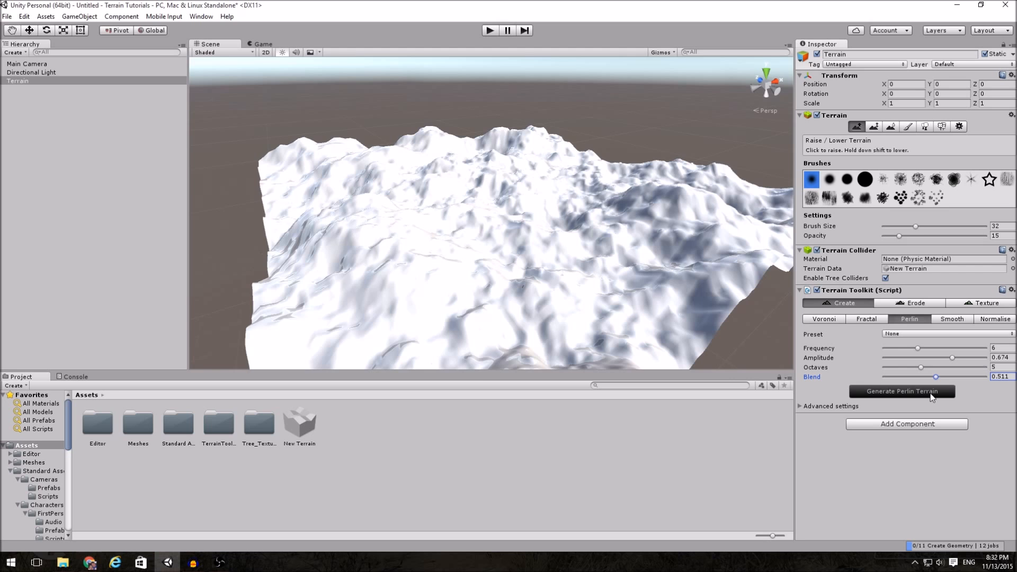
{"action": "left_click", "coordinate": [931, 392]}
{"action": "left_click", "coordinate": [930, 392]}
{"action": "left_click", "coordinate": [930, 392]}
{"action": "left_click", "coordinate": [931, 392]}
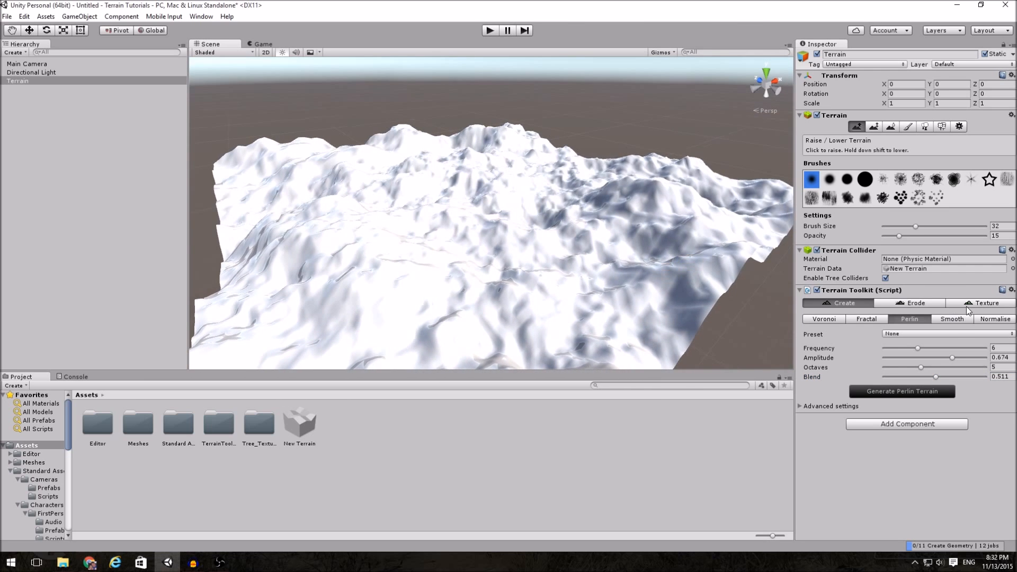
Generate the Perlin terrain with the Rocky Mountains preset and inspect it from the opposite side
{"action": "left_click", "coordinate": [950, 333]}
{"action": "left_click", "coordinate": [948, 380]}
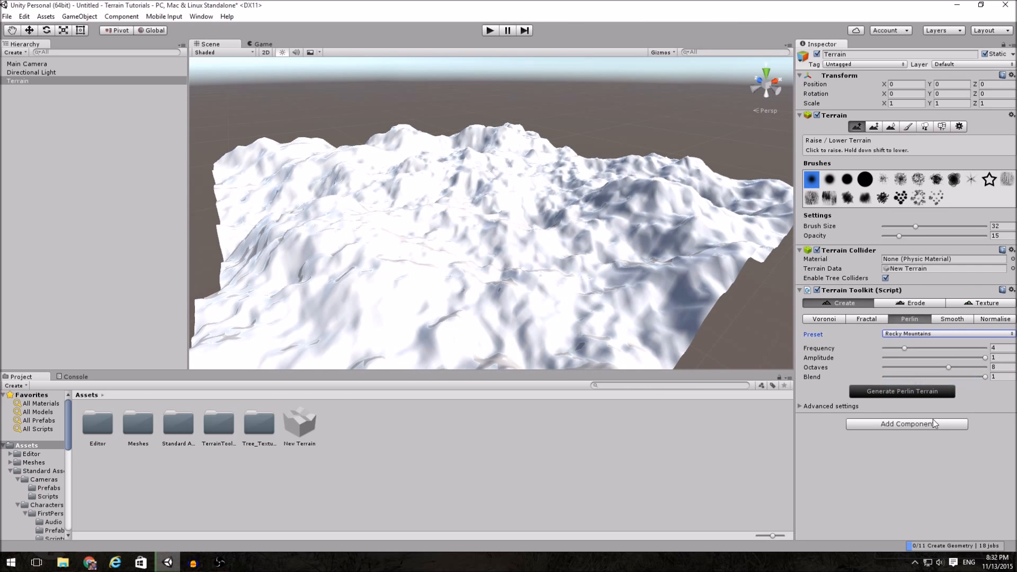
{"action": "left_click", "coordinate": [894, 392]}
{"action": "left_click_drag", "start_coordinate": [370, 238], "coordinate": [1012, 286], "text": "alt"}
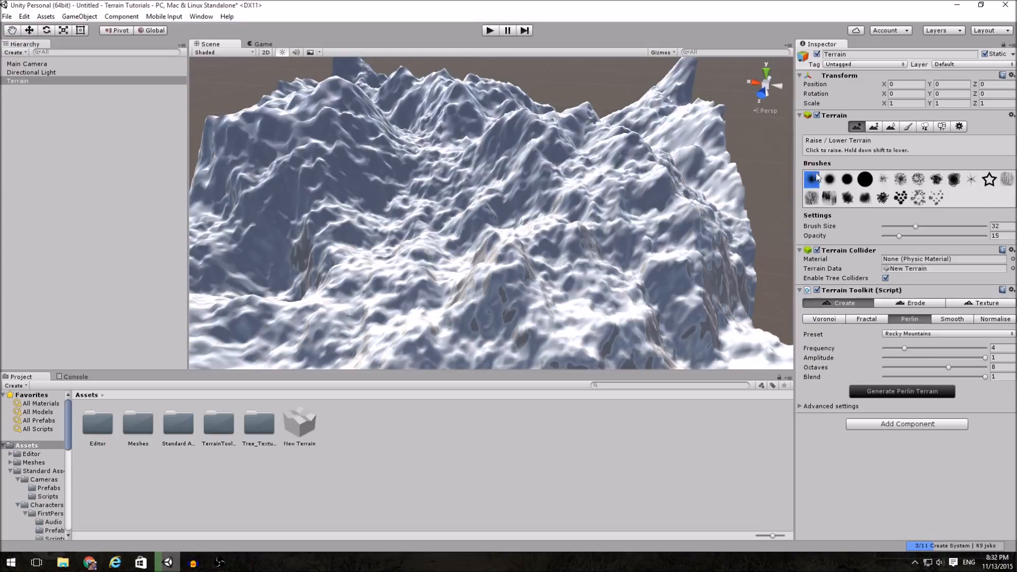
Set the terrain's width and length to 500 each, and return to the Raise / Lower Terrain tool
{"action": "left_click", "coordinate": [962, 127]}
{"action": "left_click", "coordinate": [902, 405]}
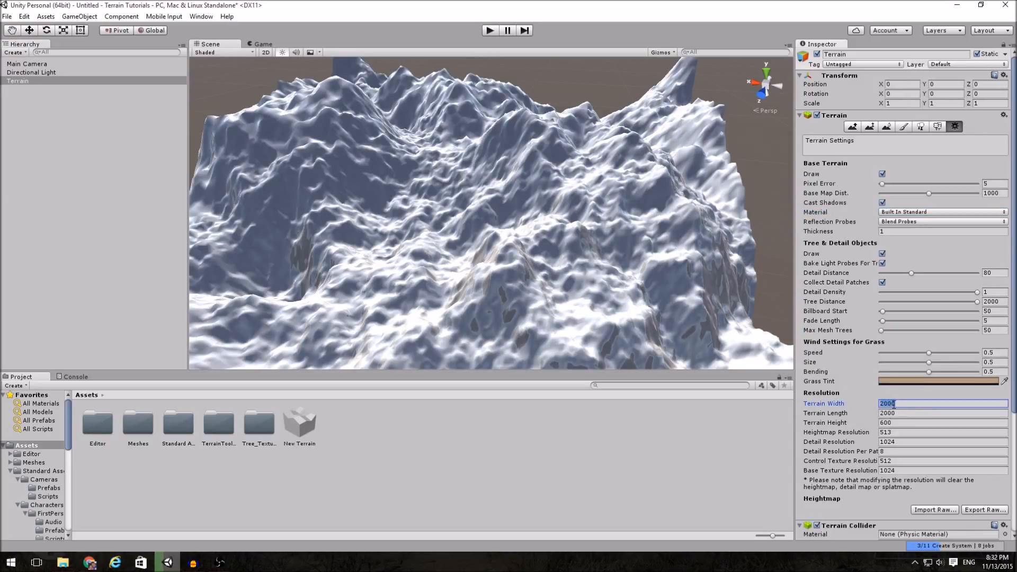
{"action": "key", "text": "Tab"}
{"action": "type", "text": "500"}
{"action": "key", "text": "Tab"}
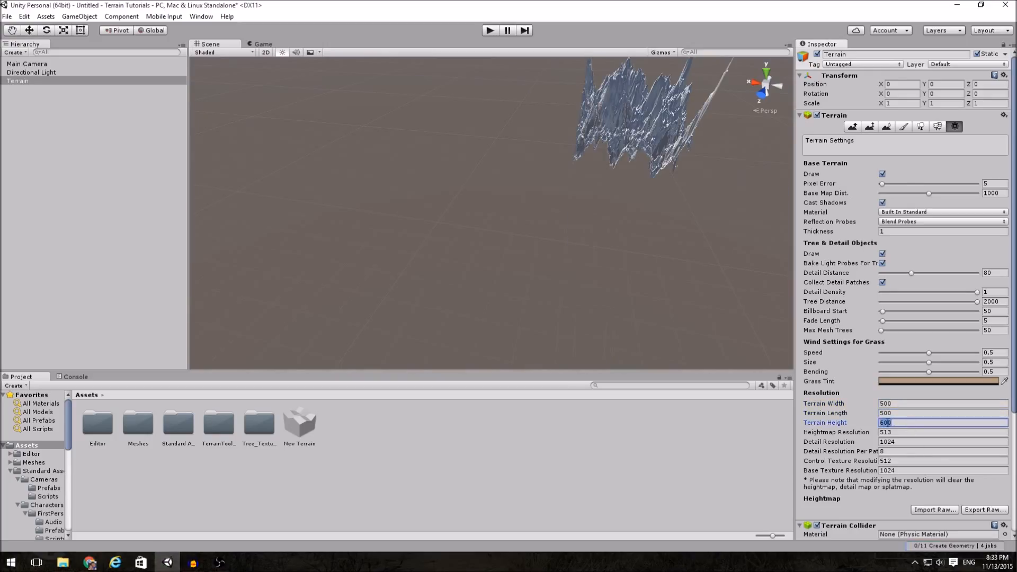
{"action": "left_click", "coordinate": [853, 127]}
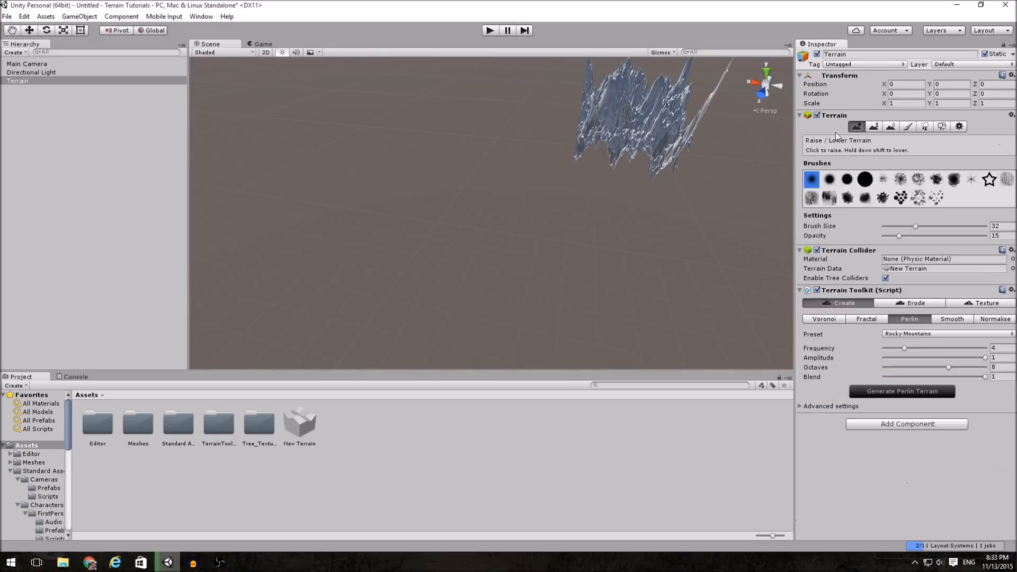
Frame the resized terrain in the scene and examine its peaks up close
{"action": "key", "text": "f"}
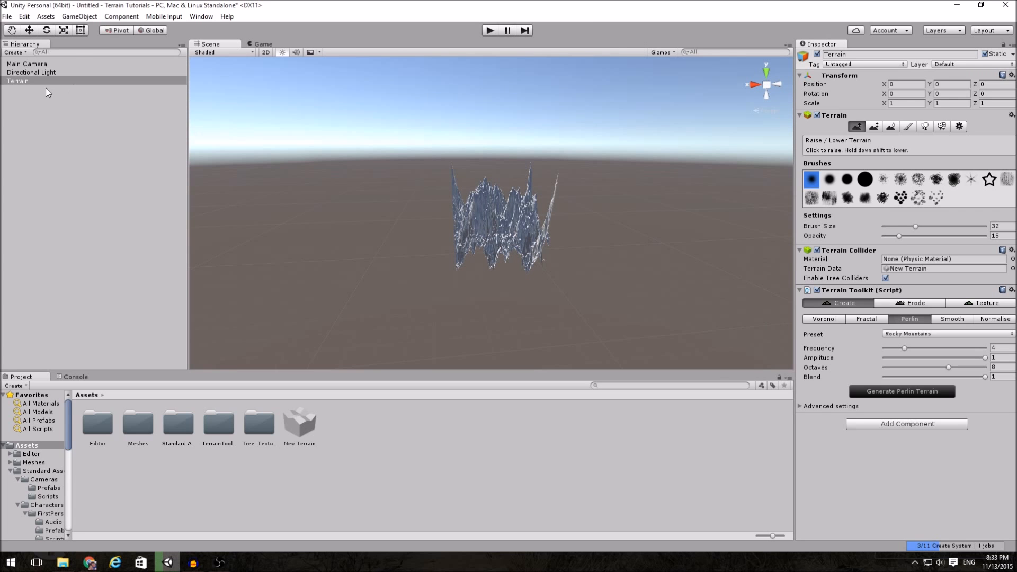
{"action": "left_click", "coordinate": [47, 74]}
{"action": "left_click", "coordinate": [47, 80]}
{"action": "right_click_drag", "start_coordinate": [422, 210], "coordinate": [430, 196]}
{"action": "scroll", "coordinate": [466, 237], "scroll_direction": "up", "scroll_amount": 10}
{"action": "right_click_drag", "start_coordinate": [466, 239], "coordinate": [557, 314]}
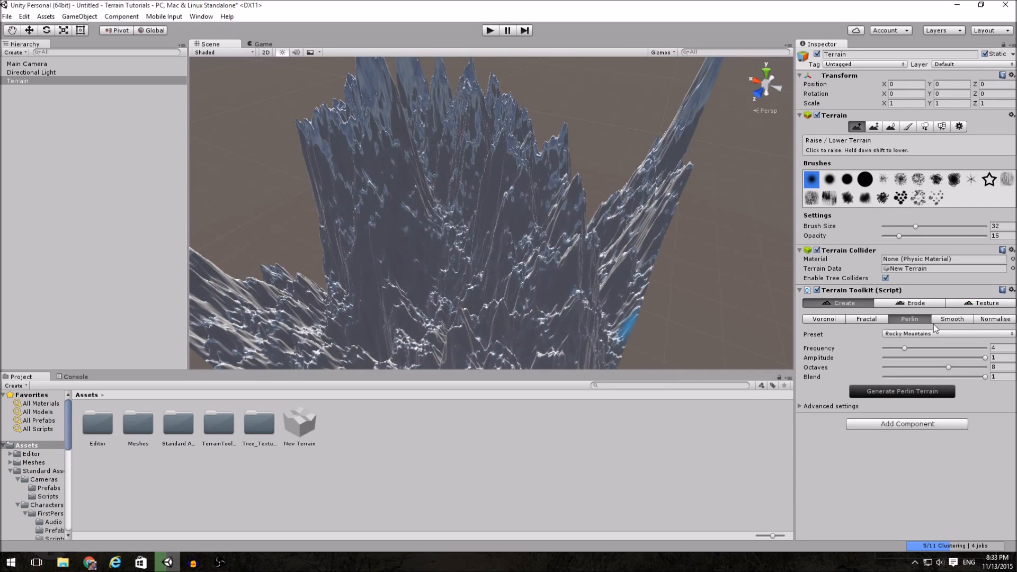
Normalise the terrain with a minimum height of 0.026 and a maximum height of 0.374
{"action": "left_click", "coordinate": [997, 321]}
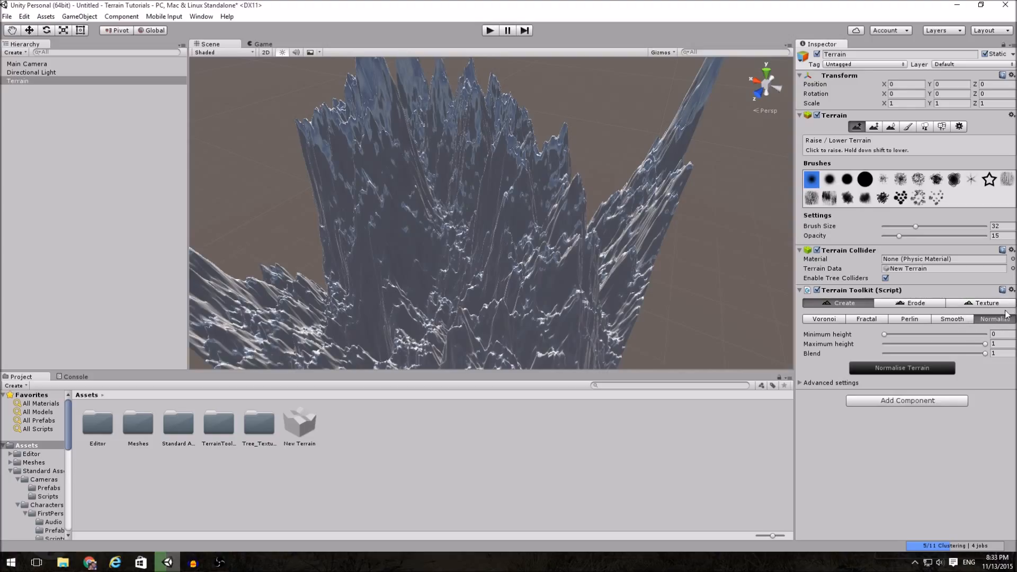
{"action": "left_click_drag", "start_coordinate": [714, 276], "coordinate": [627, 246], "text": "alt"}
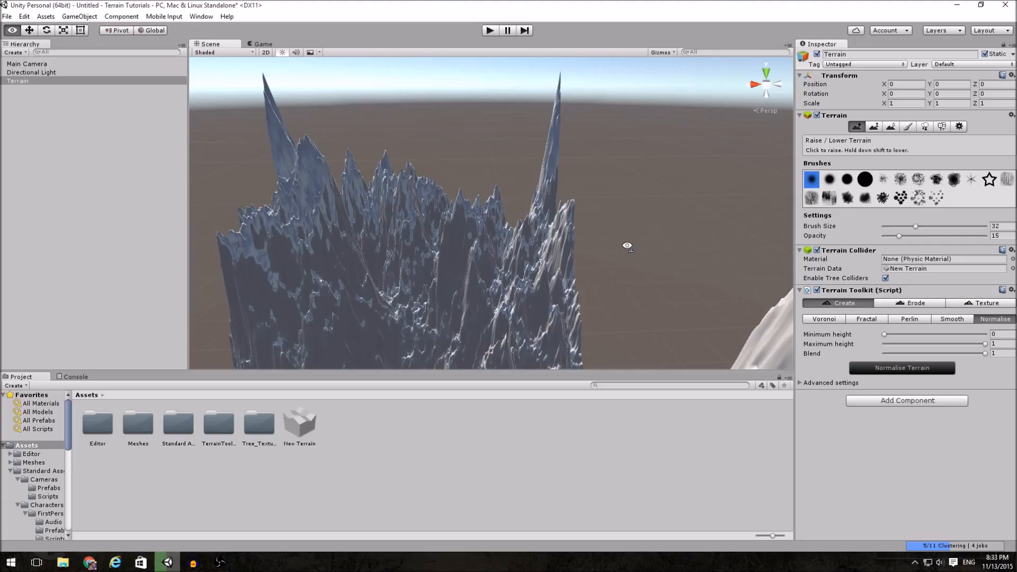
{"action": "left_click_drag", "start_coordinate": [627, 246], "coordinate": [600, 306], "text": "alt"}
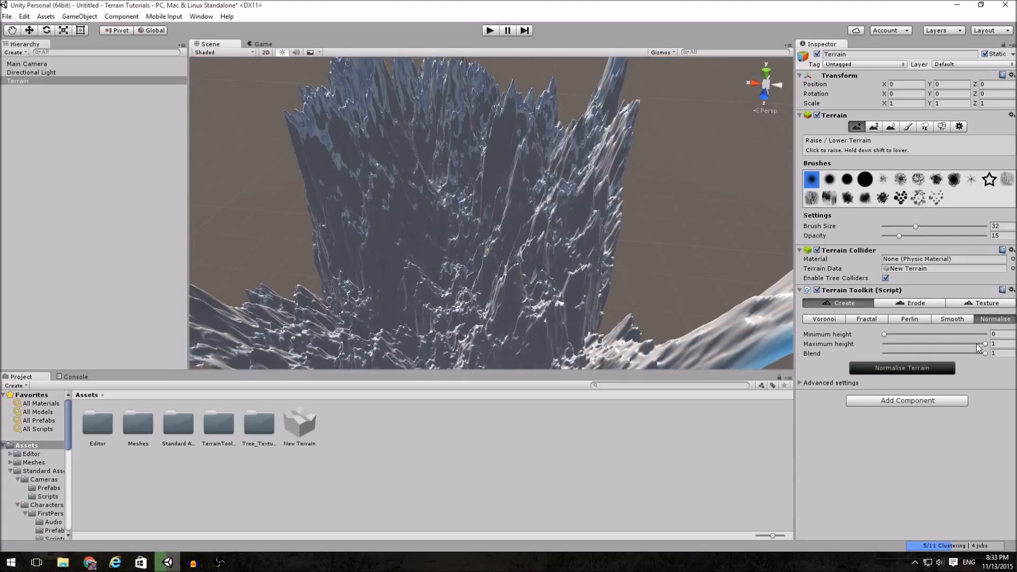
{"action": "left_click", "coordinate": [884, 334]}
{"action": "left_click_drag", "start_coordinate": [886, 338], "coordinate": [889, 339]}
{"action": "left_click_drag", "start_coordinate": [977, 343], "coordinate": [920, 345]}
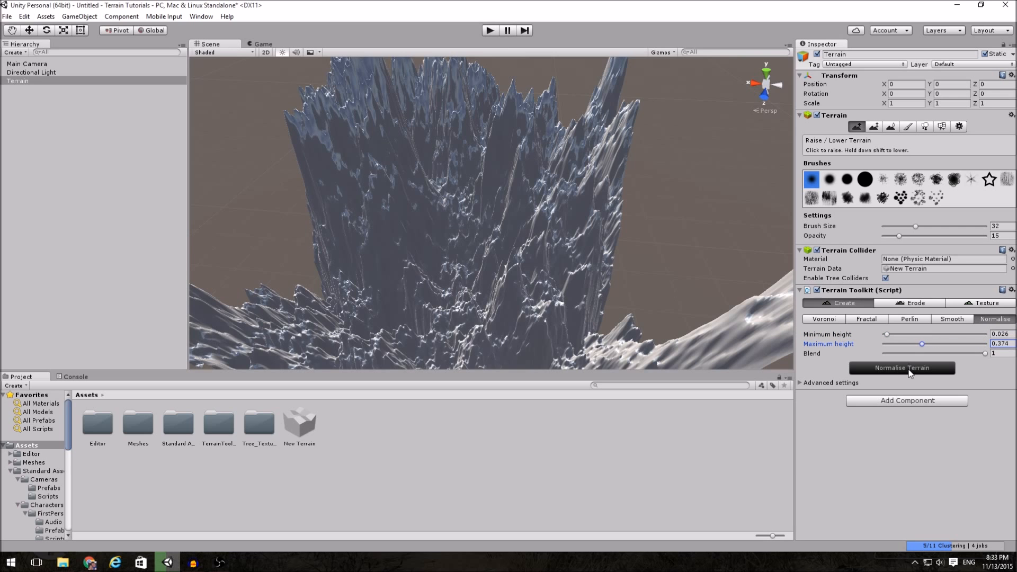
{"action": "left_click", "coordinate": [911, 369]}
{"action": "mouse_move", "coordinate": [636, 306]}
{"action": "left_mouse_down", "text": "alt"}
{"action": "mouse_move", "coordinate": [471, 336]}
{"action": "mouse_move", "coordinate": [703, 238]}
{"action": "mouse_move", "coordinate": [883, 319]}
{"action": "left_mouse_up", "text": "alt"}
Lower the maximum height to 0.19 and normalise the terrain, and repeat with an even lower maximum
{"action": "key", "text": "F2"}
{"action": "left_click_drag", "start_coordinate": [922, 355], "coordinate": [903, 354]}
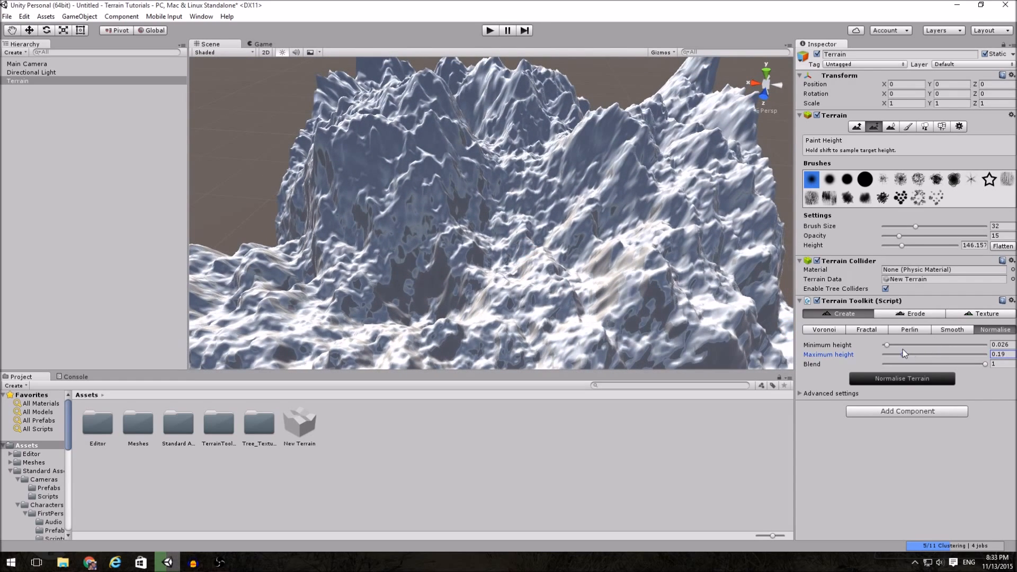
{"action": "left_click", "coordinate": [899, 378]}
{"action": "left_click_drag", "start_coordinate": [902, 354], "coordinate": [895, 354]}
{"action": "left_click", "coordinate": [883, 378]}
{"action": "left_click_drag", "start_coordinate": [595, 288], "coordinate": [477, 323], "text": "alt"}
Raise the maximum height to around the middle of its range and normalise the terrain again
{"action": "left_click_drag", "start_coordinate": [895, 355], "coordinate": [938, 355]}
{"action": "left_click", "coordinate": [935, 375]}
{"action": "left_click_drag", "start_coordinate": [618, 277], "coordinate": [781, 272], "text": "alt"}
Reduce the maximum height to 0.289 and raise the minimum height to 0.21, normalising the terrain with these limits
{"action": "left_click_drag", "start_coordinate": [938, 354], "coordinate": [895, 350]}
{"action": "left_click", "coordinate": [913, 379]}
{"action": "left_click_drag", "start_coordinate": [544, 341], "coordinate": [651, 346], "text": "alt"}
{"action": "left_click_drag", "start_coordinate": [903, 345], "coordinate": [906, 346]}
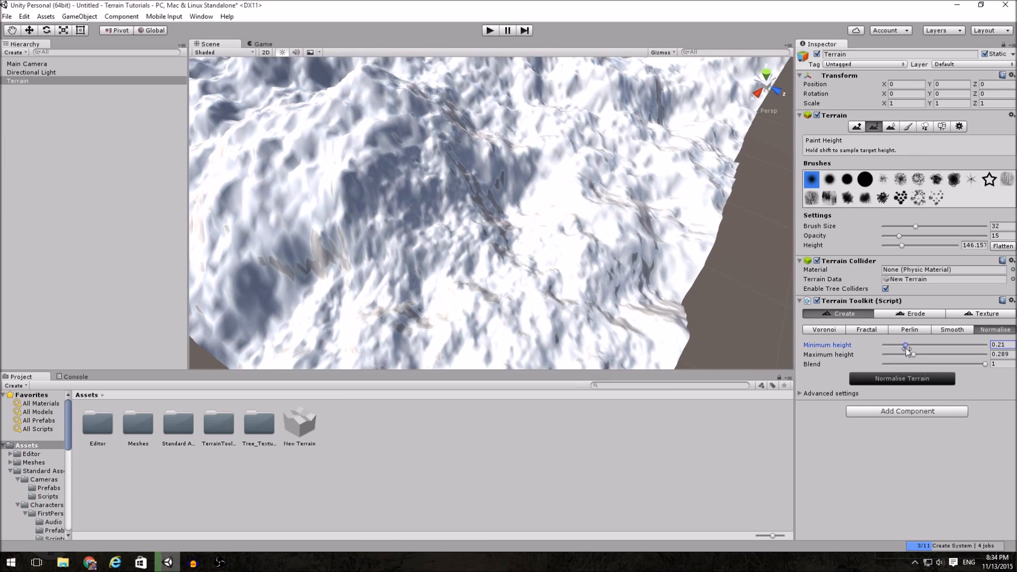
{"action": "left_click", "coordinate": [907, 384]}
Lower the minimum height to 0.073, normalise the terrain and inspect it from another side
{"action": "left_click_drag", "start_coordinate": [905, 344], "coordinate": [894, 345]}
{"action": "left_click", "coordinate": [900, 378]}
{"action": "left_click_drag", "start_coordinate": [534, 222], "coordinate": [566, 192], "text": "alt"}
{"action": "right_click_drag", "start_coordinate": [701, 202], "coordinate": [784, 265]}
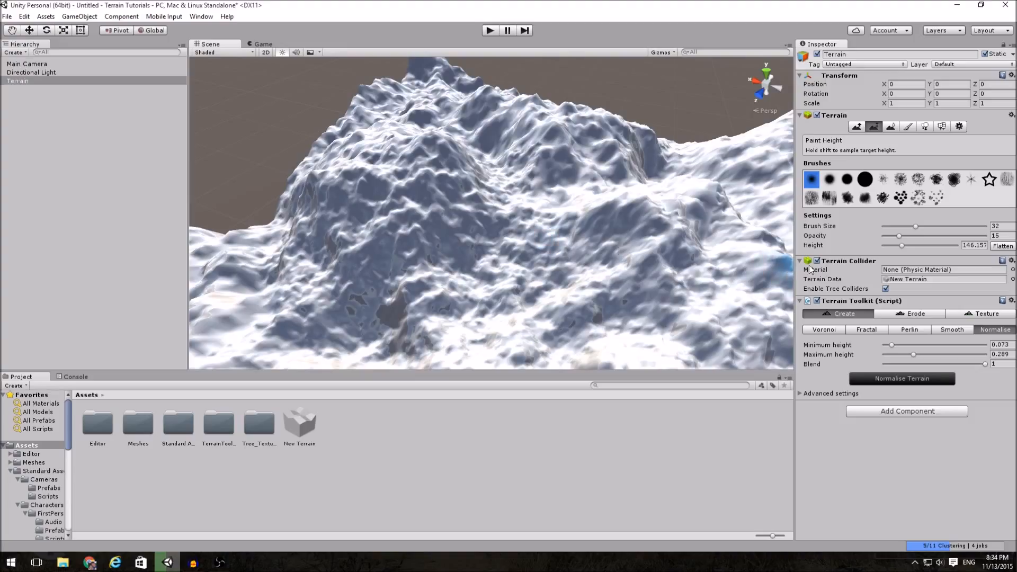
Smooth the terrain three times with 1 iteration and a blend of 1
{"action": "left_click", "coordinate": [949, 329]}
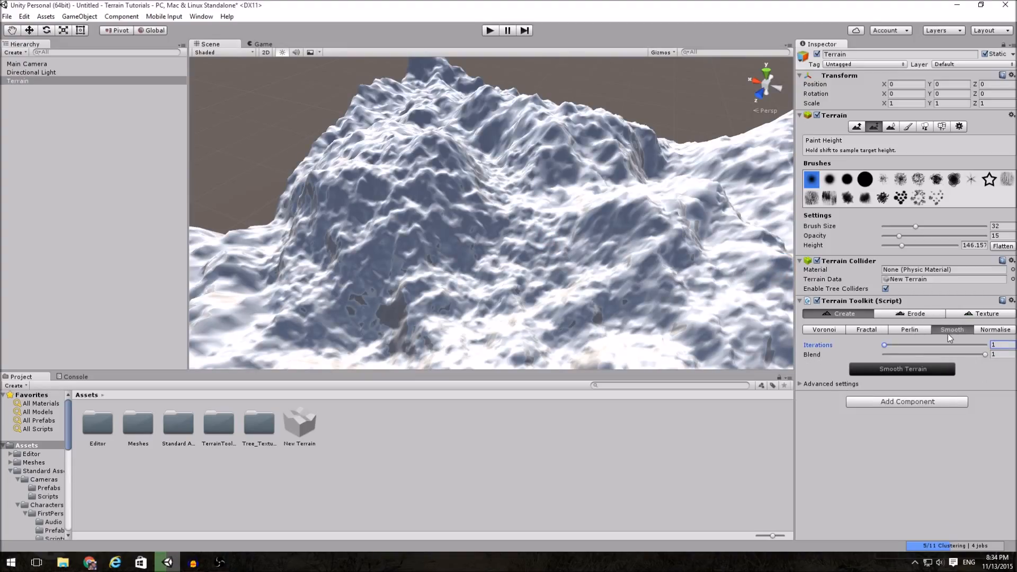
{"action": "left_click", "coordinate": [908, 369]}
{"action": "left_click", "coordinate": [908, 369]}
{"action": "left_click", "coordinate": [910, 372]}
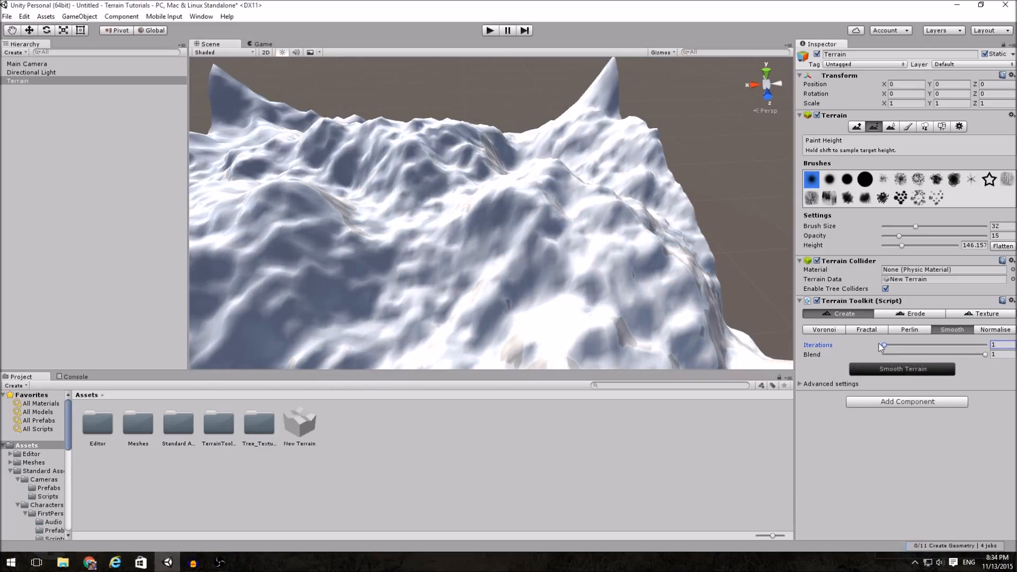
Raise the smoothing iterations to 5 and smooth the terrain repeatedly
{"action": "left_click_drag", "start_coordinate": [884, 347], "coordinate": [995, 345]}
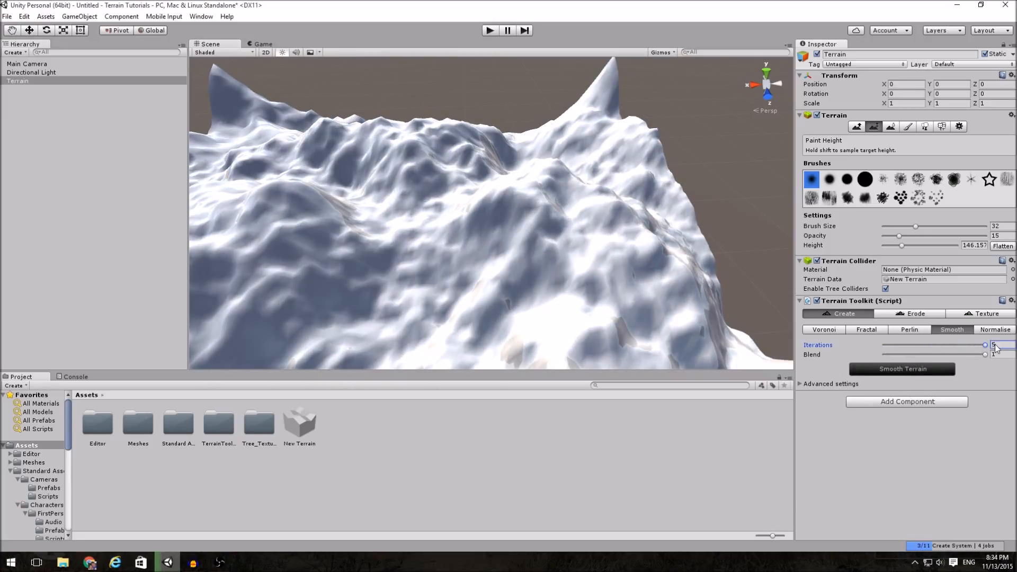
{"action": "left_click", "coordinate": [931, 372]}
{"action": "left_click", "coordinate": [929, 372]}
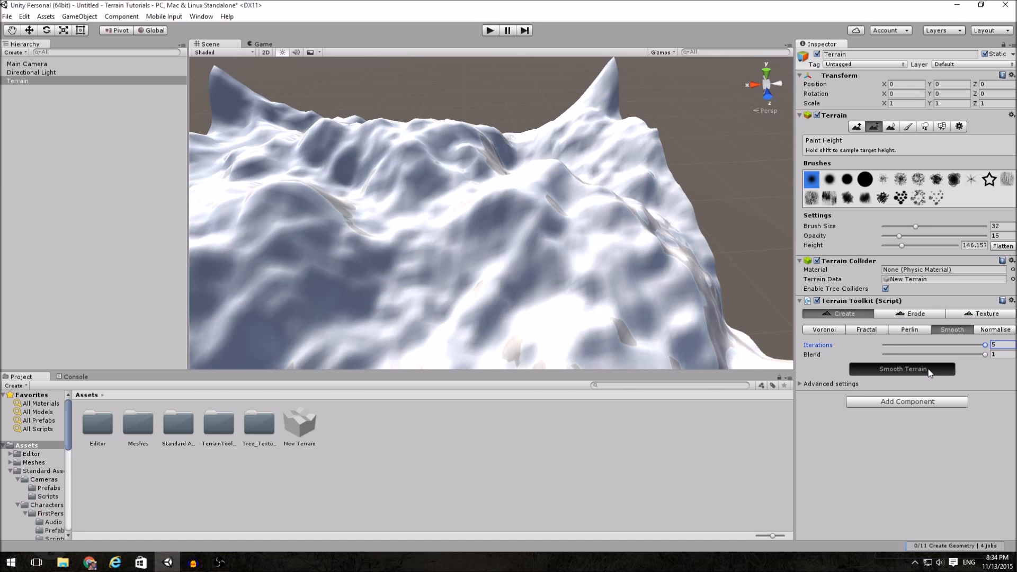
{"action": "left_click", "coordinate": [920, 369]}
{"action": "mouse_move", "coordinate": [535, 297]}
{"action": "left_mouse_down", "text": "alt"}
{"action": "mouse_move", "coordinate": [390, 284]}
{"action": "mouse_move", "coordinate": [649, 270]}
{"action": "mouse_move", "coordinate": [590, 256]}
{"action": "mouse_move", "coordinate": [438, 277]}
{"action": "mouse_move", "coordinate": [479, 284]}
{"action": "mouse_move", "coordinate": [573, 261]}
{"action": "mouse_move", "coordinate": [510, 263]}
{"action": "mouse_move", "coordinate": [574, 263]}
{"action": "mouse_move", "coordinate": [571, 286]}
{"action": "left_mouse_up", "text": "alt"}
{"action": "key", "text": "F3"}
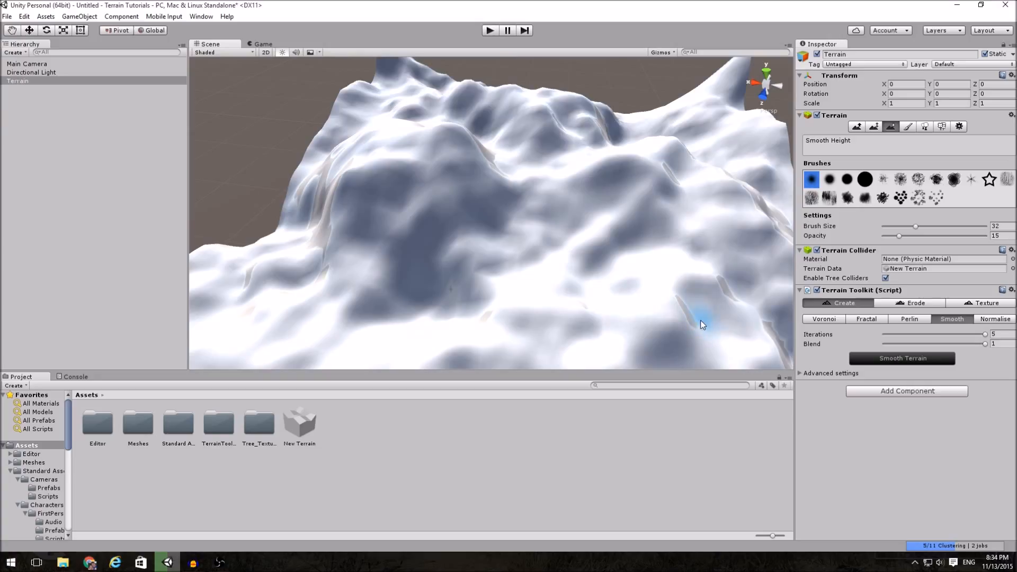
Choose a fractal preset and generate fractal terrain over the smoothed landscape
{"action": "left_click", "coordinate": [860, 320]}
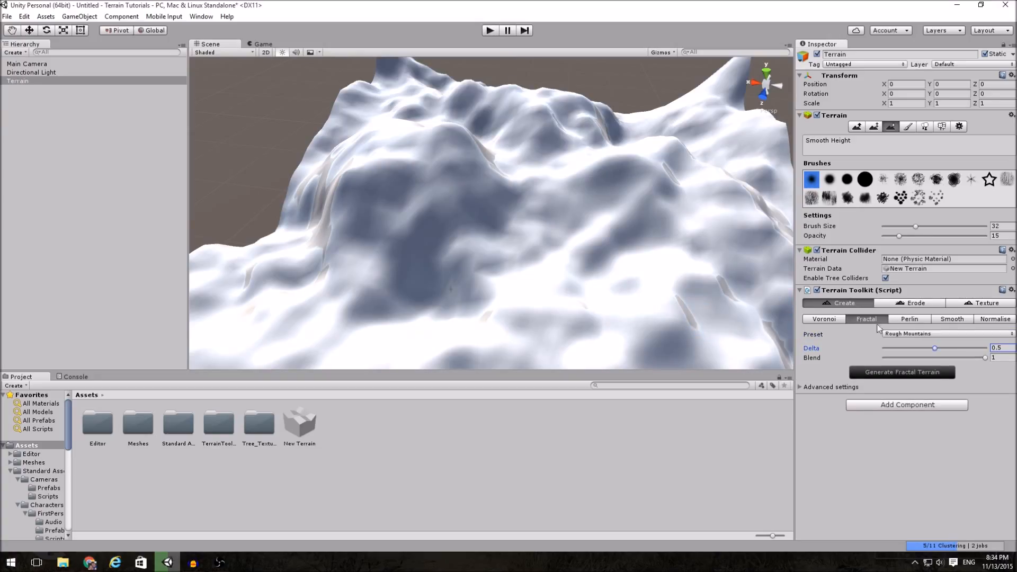
{"action": "left_click", "coordinate": [909, 319]}
{"action": "left_click", "coordinate": [911, 334]}
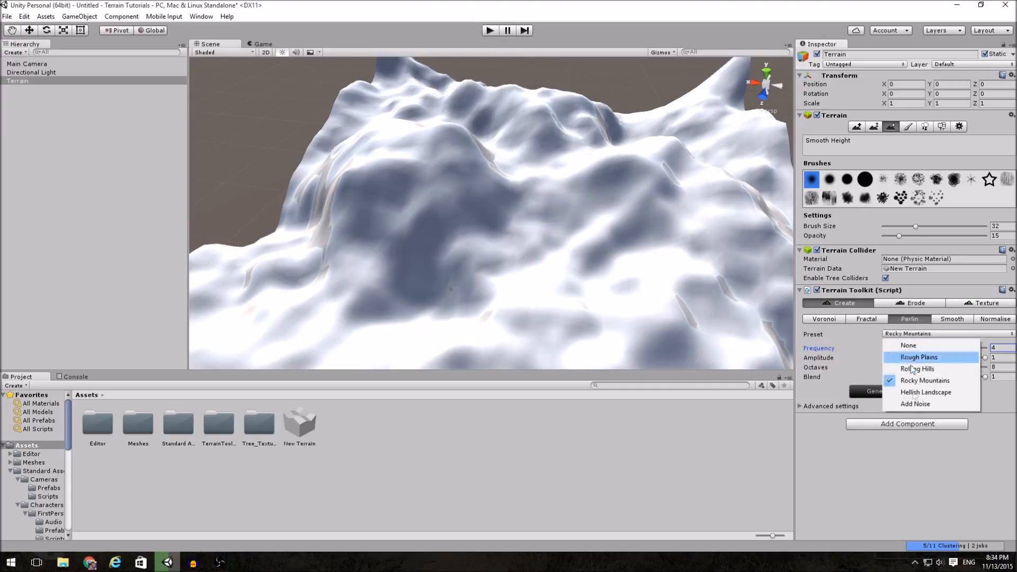
{"action": "left_click", "coordinate": [874, 320]}
{"action": "left_click", "coordinate": [874, 320]}
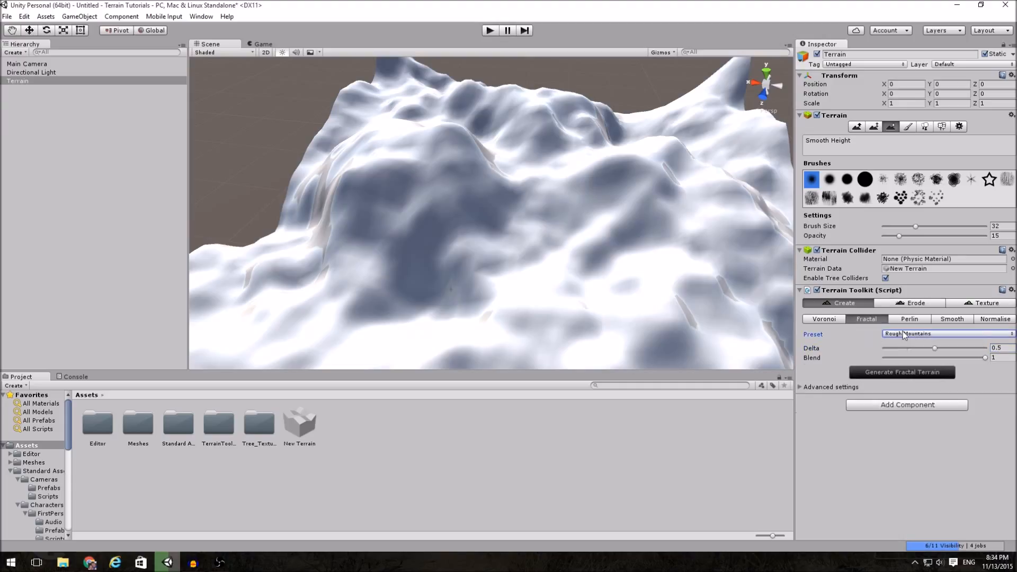
{"action": "left_click", "coordinate": [902, 333]}
{"action": "left_click", "coordinate": [907, 380]}
{"action": "left_click", "coordinate": [898, 371]}
{"action": "left_click_drag", "start_coordinate": [725, 312], "coordinate": [687, 279], "text": "alt"}
Lower the smoothing iterations to 1 and smooth the rough fractal terrain several times
{"action": "left_click", "coordinate": [951, 319]}
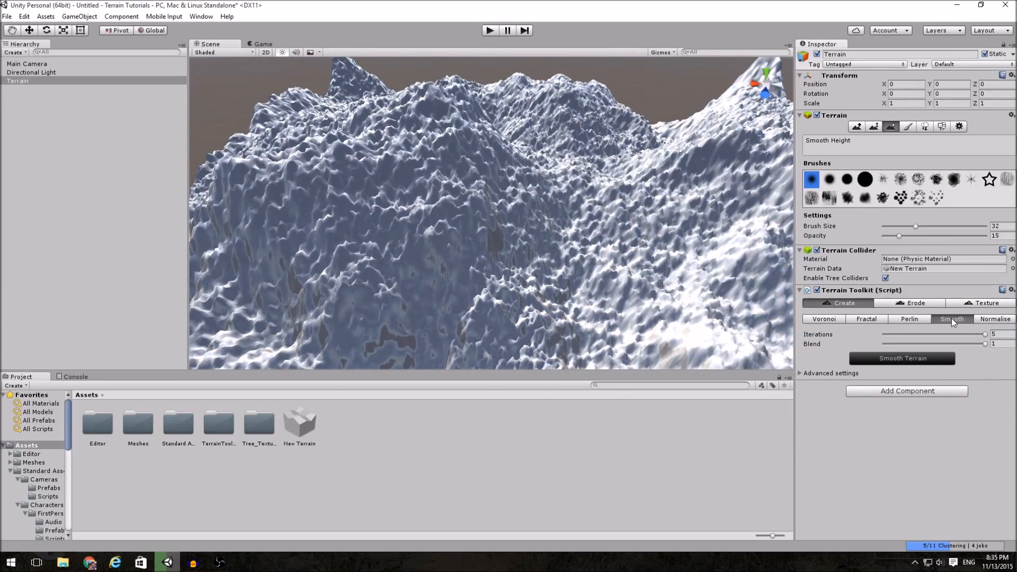
{"action": "left_click_drag", "start_coordinate": [927, 334], "coordinate": [902, 333]}
{"action": "left_click", "coordinate": [899, 358]}
{"action": "left_click", "coordinate": [899, 359]}
{"action": "mouse_move", "coordinate": [620, 271]}
{"action": "right_mouse_down"}
{"action": "mouse_move", "coordinate": [595, 340]}
{"action": "mouse_move", "coordinate": [675, 293]}
{"action": "mouse_move", "coordinate": [651, 267]}
{"action": "mouse_move", "coordinate": [654, 204]}
{"action": "mouse_move", "coordinate": [620, 197]}
{"action": "mouse_move", "coordinate": [617, 213]}
{"action": "mouse_move", "coordinate": [530, 266]}
{"action": "mouse_move", "coordinate": [538, 280]}
{"action": "mouse_move", "coordinate": [646, 297]}
{"action": "right_mouse_up"}
{"action": "key", "text": "shift+w"}
{"action": "left_click", "coordinate": [931, 371]}
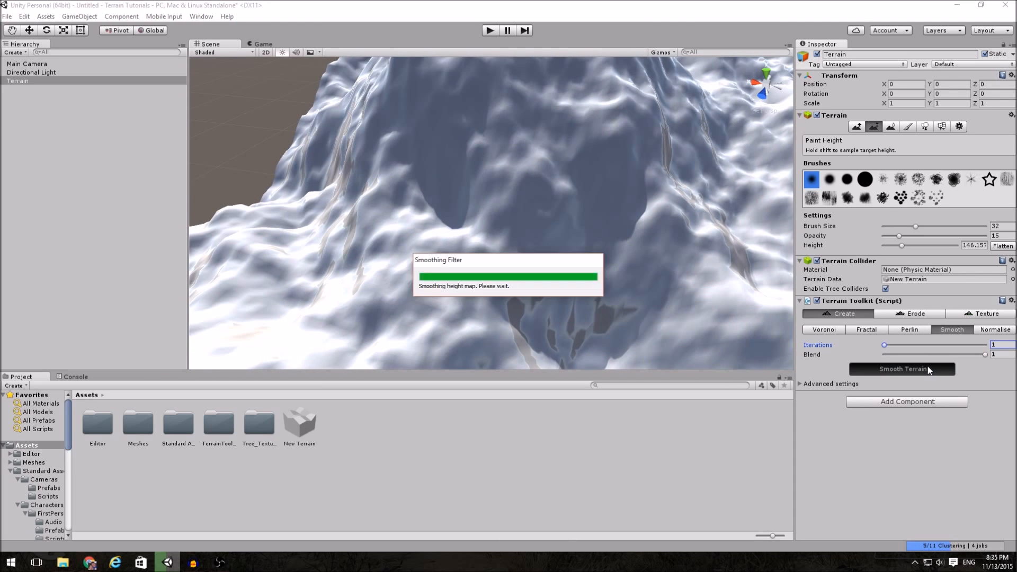
{"action": "right_click_drag", "start_coordinate": [689, 280], "coordinate": [792, 311]}
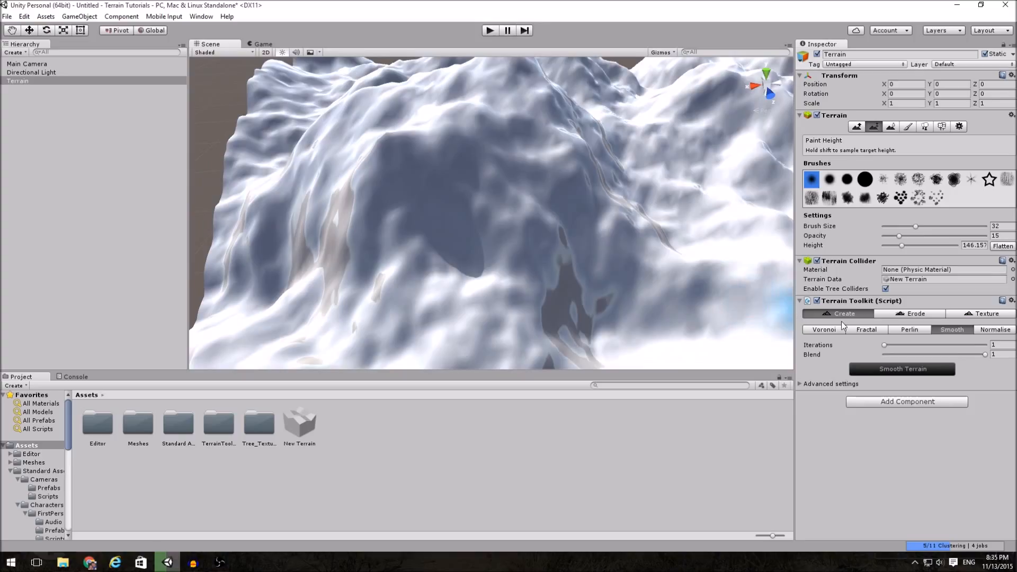
Apply full hydraulic erosion to the terrain with the Heavy Rainfall, Hard Rock preset
{"action": "left_click", "coordinate": [923, 315]}
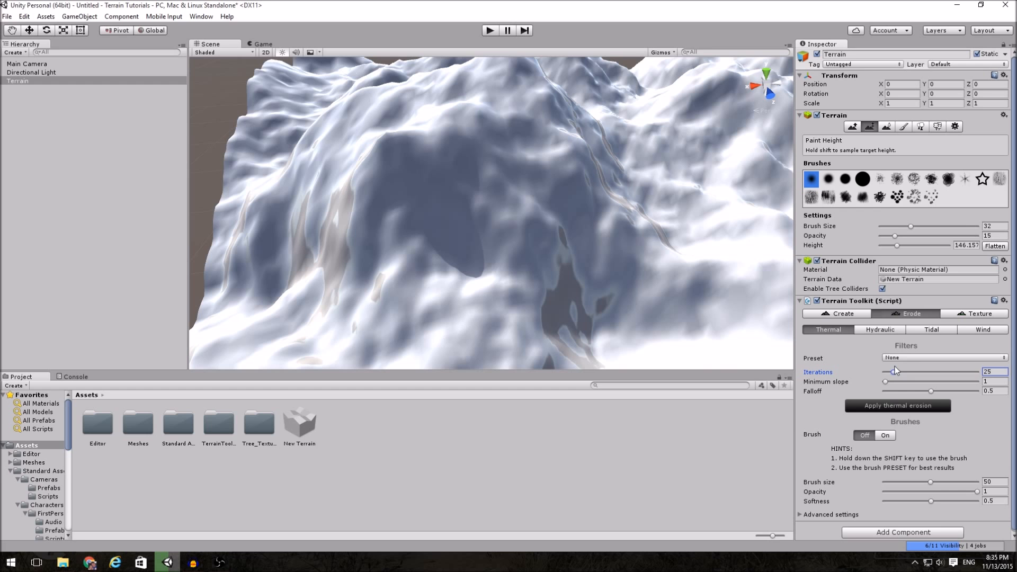
{"action": "left_click_drag", "start_coordinate": [704, 290], "coordinate": [536, 238], "text": "alt"}
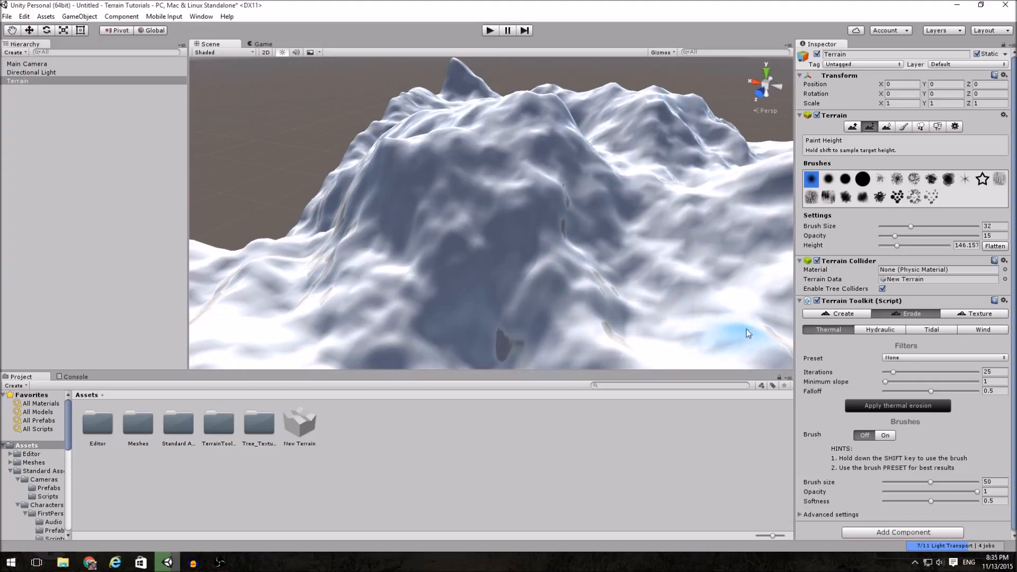
{"action": "left_click", "coordinate": [883, 331]}
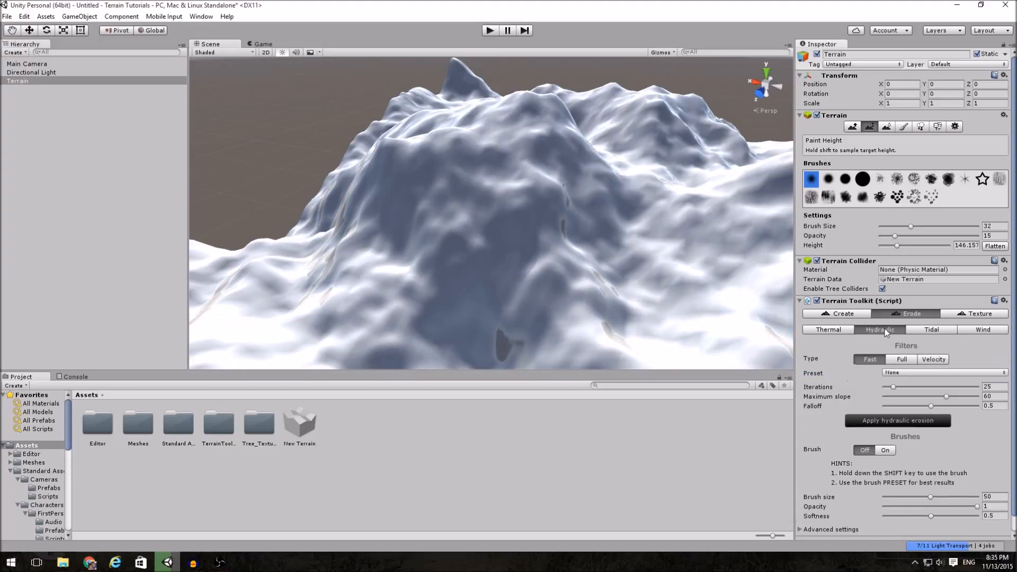
{"action": "left_click", "coordinate": [899, 359]}
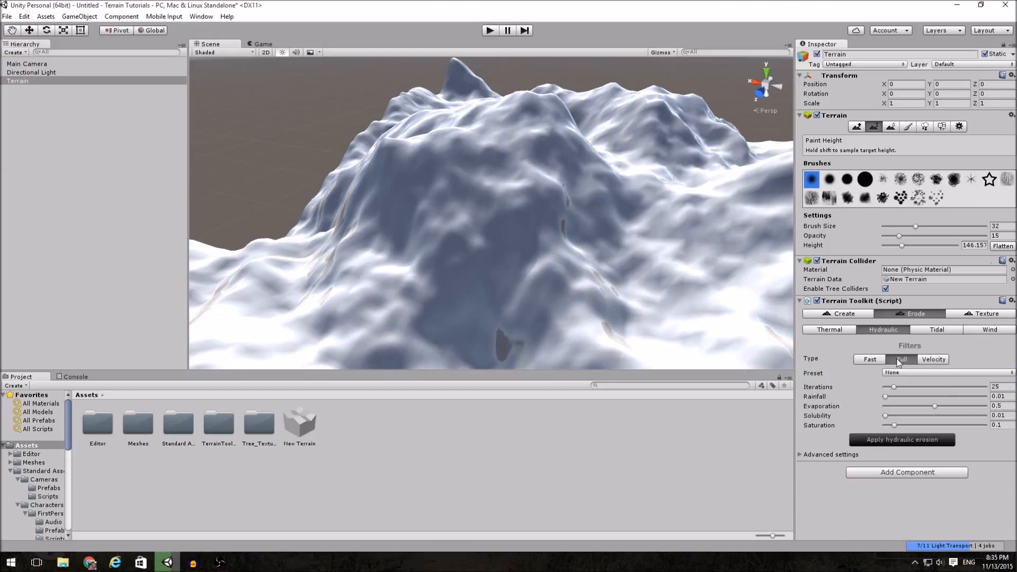
{"action": "left_click", "coordinate": [906, 372]}
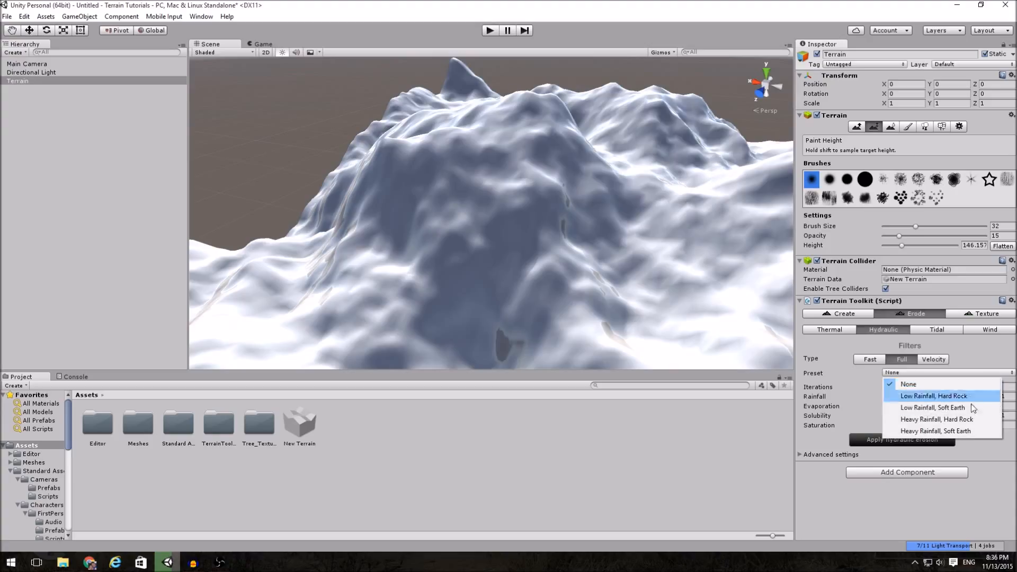
{"action": "left_click", "coordinate": [960, 420]}
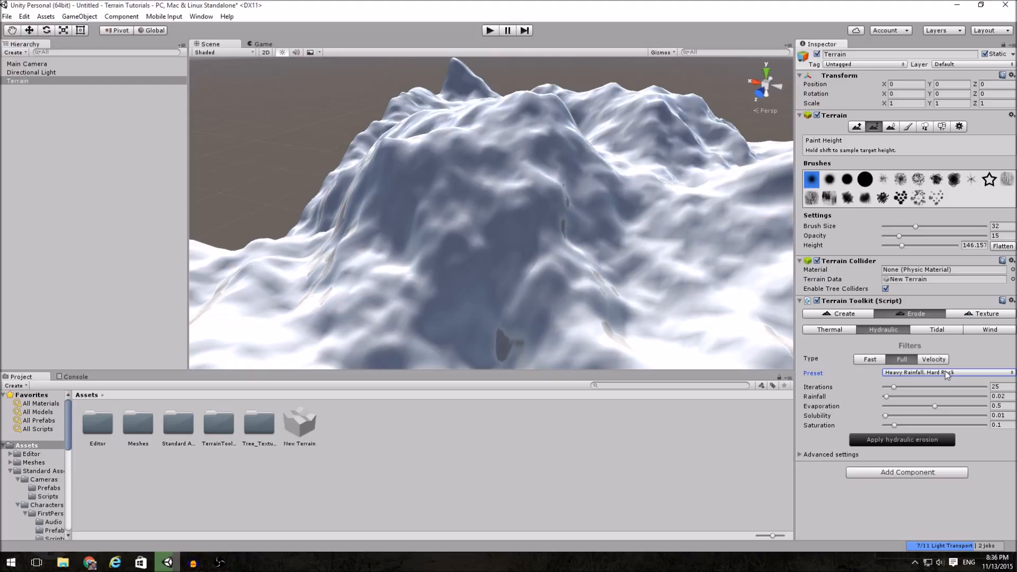
{"action": "left_click", "coordinate": [909, 441]}
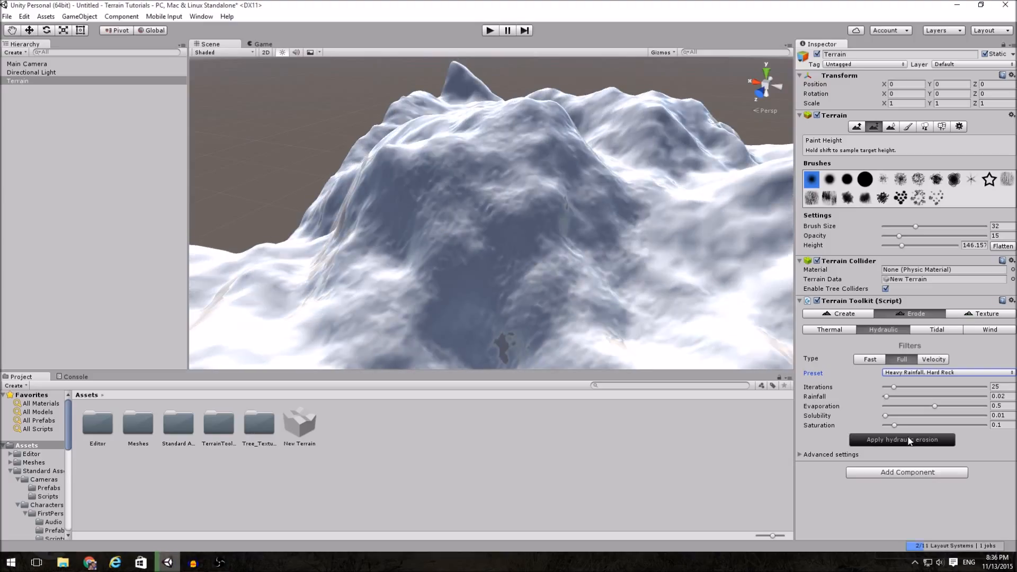
{"action": "left_click_drag", "start_coordinate": [698, 348], "coordinate": [642, 336], "text": "alt"}
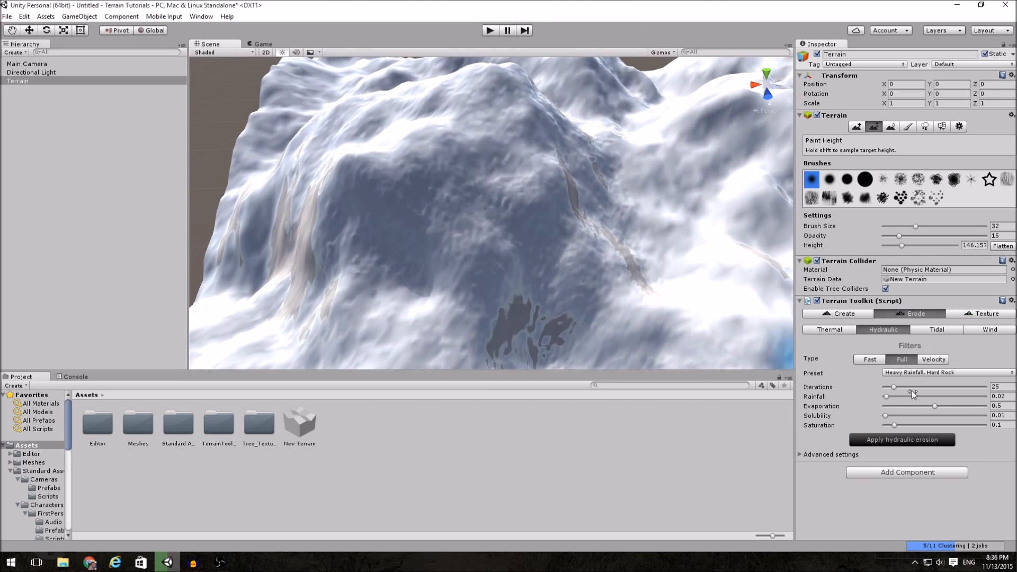
Apply full hydraulic erosion based on the Heavy Rainfall, Soft Earth preset, with iterations set to 35
{"action": "left_click", "coordinate": [916, 373]}
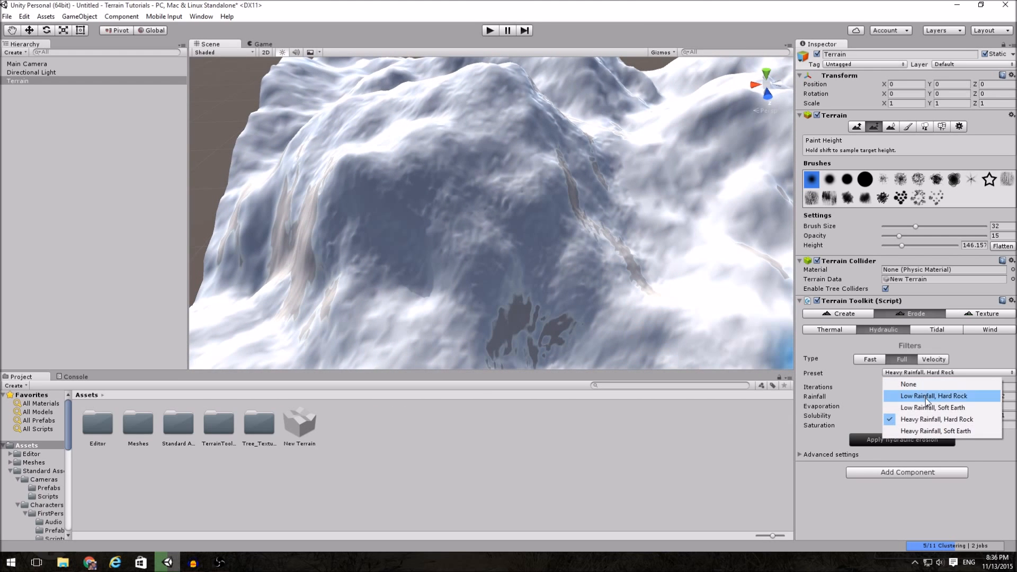
{"action": "left_click", "coordinate": [930, 430]}
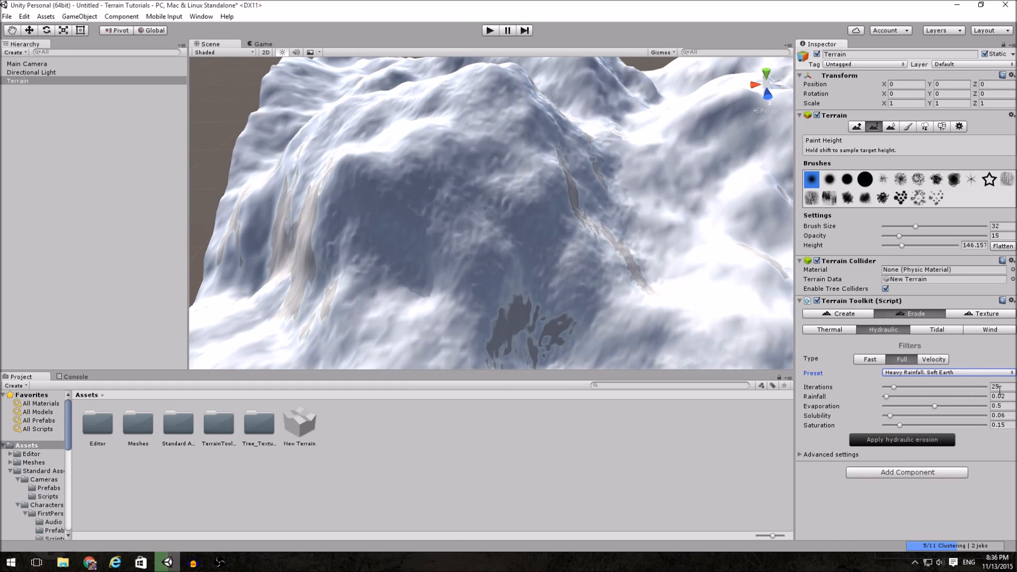
{"action": "left_click", "coordinate": [998, 386]}
{"action": "type", "text": "35"}
{"action": "left_click", "coordinate": [935, 439]}
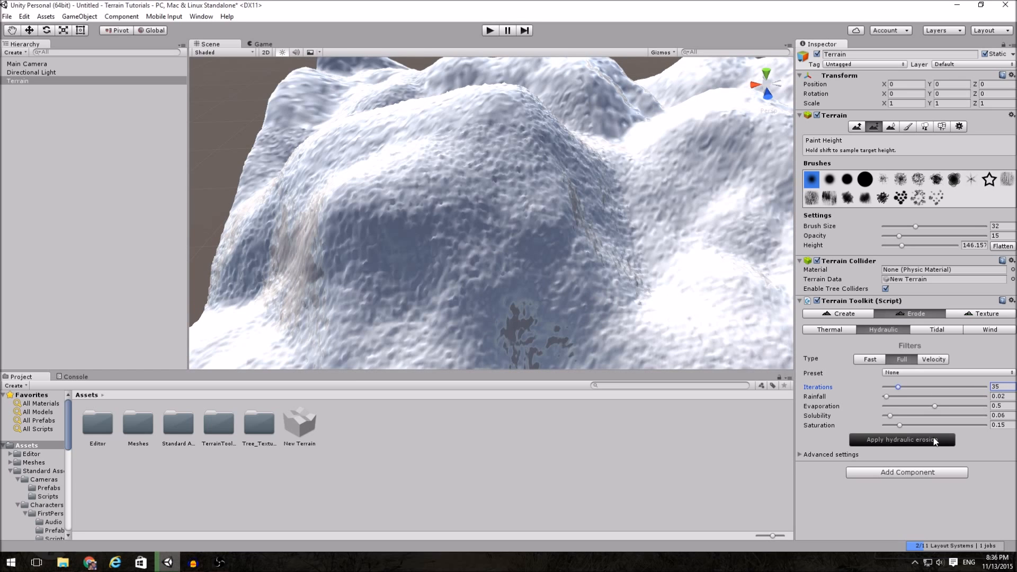
{"action": "mouse_move", "coordinate": [609, 254]}
{"action": "right_mouse_down"}
{"action": "mouse_move", "coordinate": [595, 249]}
{"action": "mouse_move", "coordinate": [680, 261]}
{"action": "mouse_move", "coordinate": [545, 238]}
{"action": "mouse_move", "coordinate": [611, 216]}
{"action": "mouse_move", "coordinate": [599, 220]}
{"action": "mouse_move", "coordinate": [609, 220]}
{"action": "mouse_move", "coordinate": [611, 274]}
{"action": "mouse_move", "coordinate": [692, 220]}
{"action": "mouse_move", "coordinate": [669, 114]}
{"action": "mouse_move", "coordinate": [667, 123]}
{"action": "right_mouse_up"}
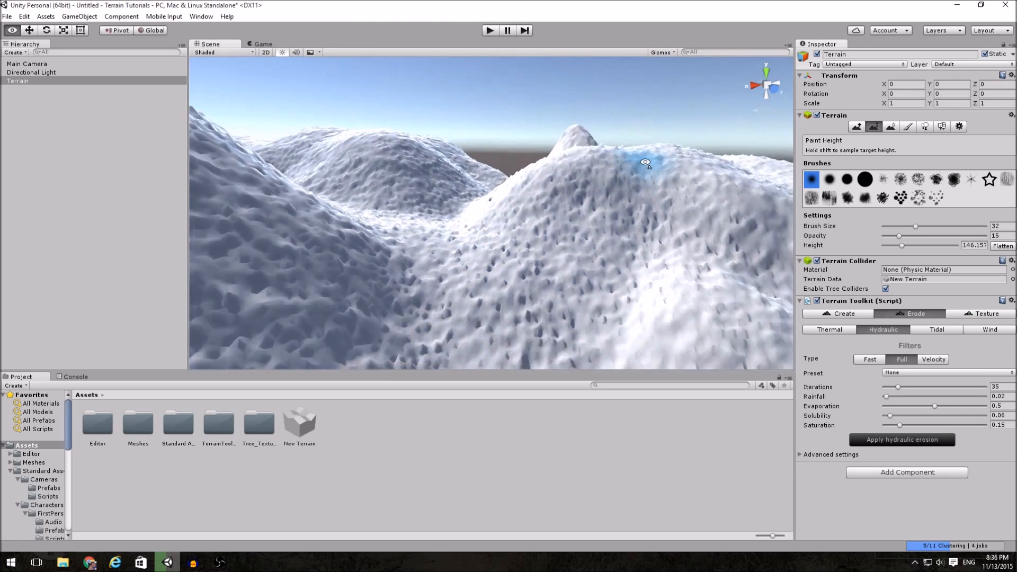
Smooth the eroded terrain with 1 iteration and a blend of 1 and inspect the mountainside
{"action": "left_click", "coordinate": [890, 126]}
{"action": "left_click", "coordinate": [847, 303]}
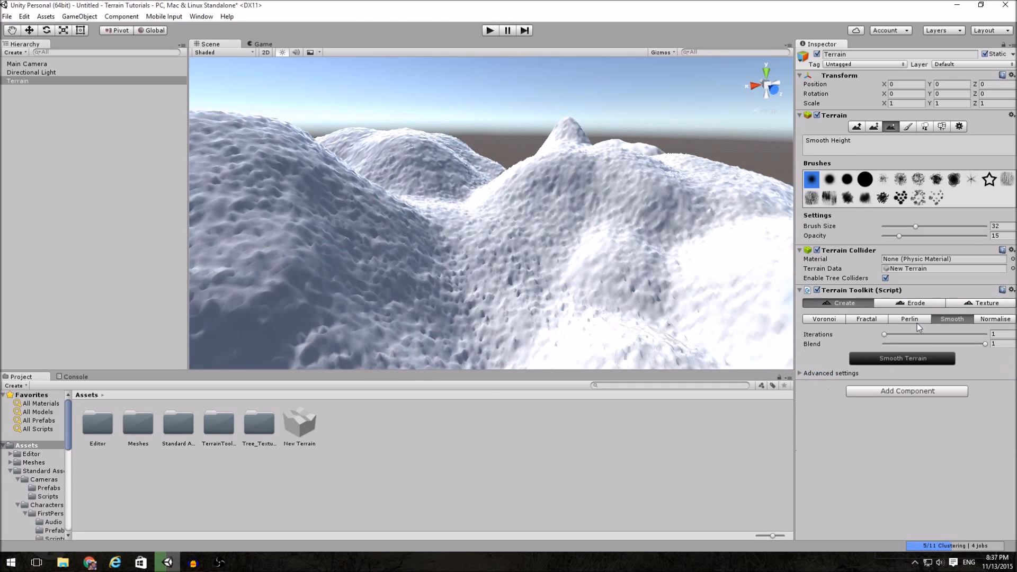
{"action": "left_click", "coordinate": [929, 358]}
{"action": "mouse_move", "coordinate": [535, 195]}
{"action": "right_mouse_down"}
{"action": "mouse_move", "coordinate": [495, 268]}
{"action": "mouse_move", "coordinate": [542, 254]}
{"action": "mouse_move", "coordinate": [552, 208]}
{"action": "mouse_move", "coordinate": [415, 131]}
{"action": "mouse_move", "coordinate": [186, 127]}
{"action": "mouse_move", "coordinate": [157, 107]}
{"action": "mouse_move", "coordinate": [154, 116]}
{"action": "mouse_move", "coordinate": [325, 230]}
{"action": "mouse_move", "coordinate": [392, 229]}
{"action": "mouse_move", "coordinate": [478, 258]}
{"action": "right_mouse_up"}
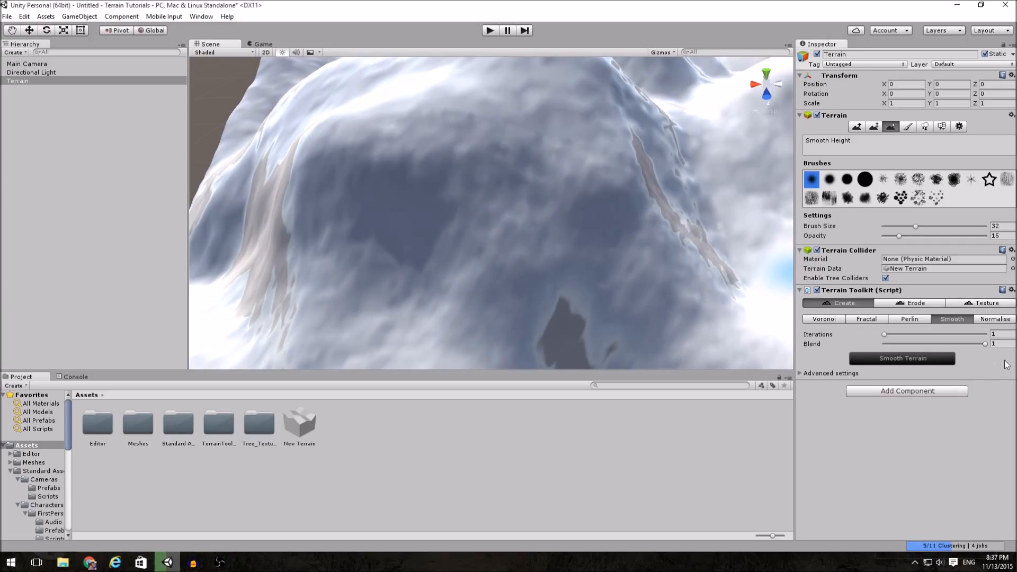
{"action": "left_click", "coordinate": [904, 306]}
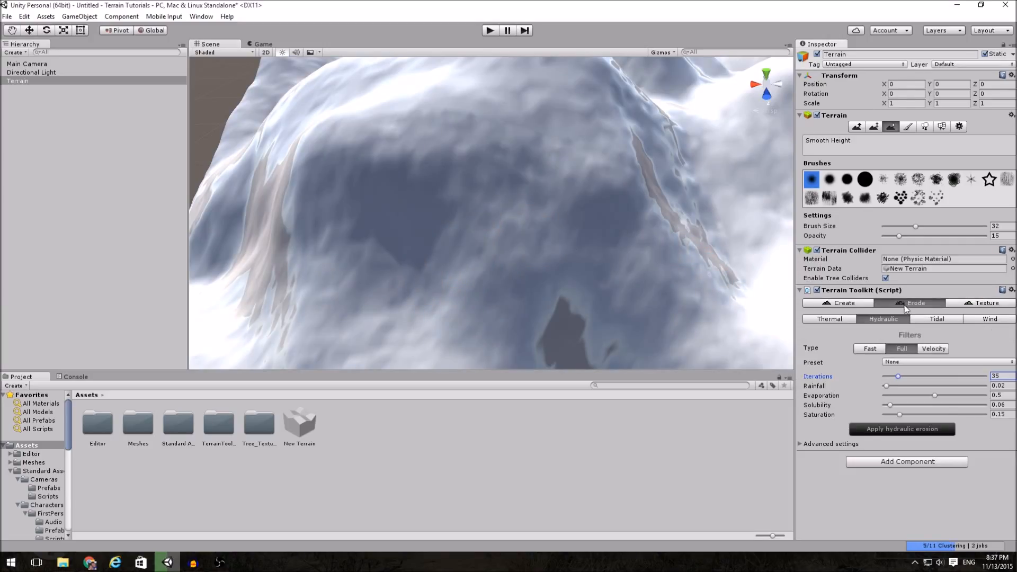
{"action": "left_click", "coordinate": [935, 319]}
{"action": "left_click", "coordinate": [870, 318]}
{"action": "left_click", "coordinate": [932, 349]}
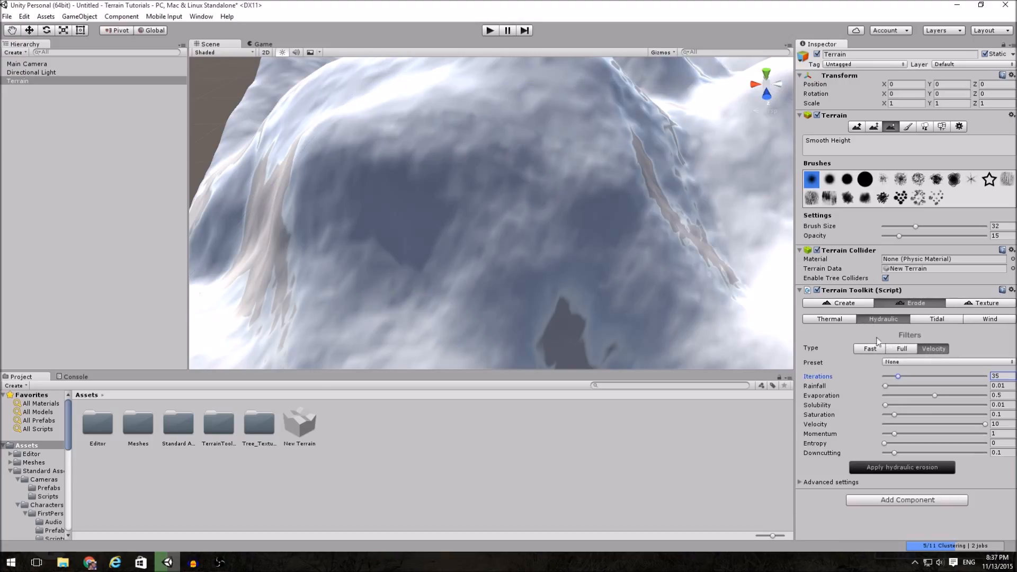
{"action": "left_click", "coordinate": [833, 318]}
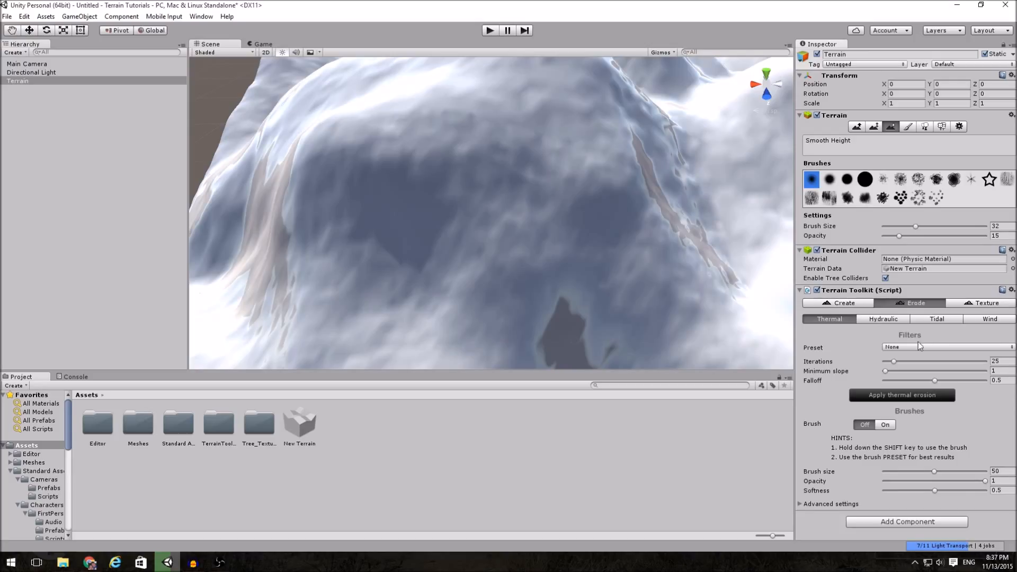
Add two textures to the Terrain Toolkit's texture list, a cliff texture and Texture 1
{"action": "left_click", "coordinate": [987, 303]}
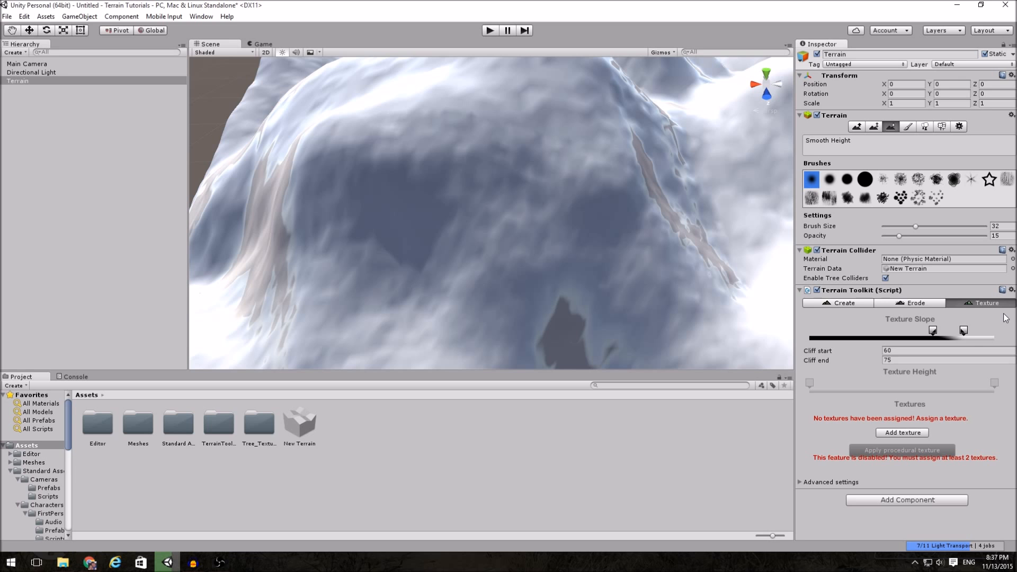
{"action": "left_click_drag", "start_coordinate": [755, 249], "coordinate": [416, 225], "text": "alt"}
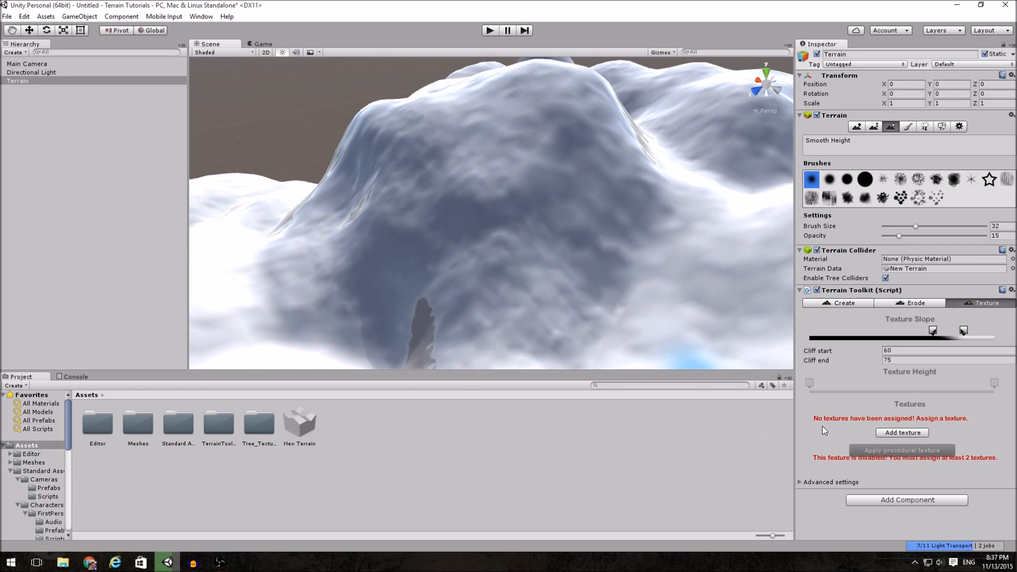
{"action": "left_click", "coordinate": [894, 432]}
{"action": "left_click_drag", "start_coordinate": [418, 262], "coordinate": [519, 339], "text": "alt"}
{"action": "left_click_drag", "start_coordinate": [509, 274], "coordinate": [578, 164], "text": "alt"}
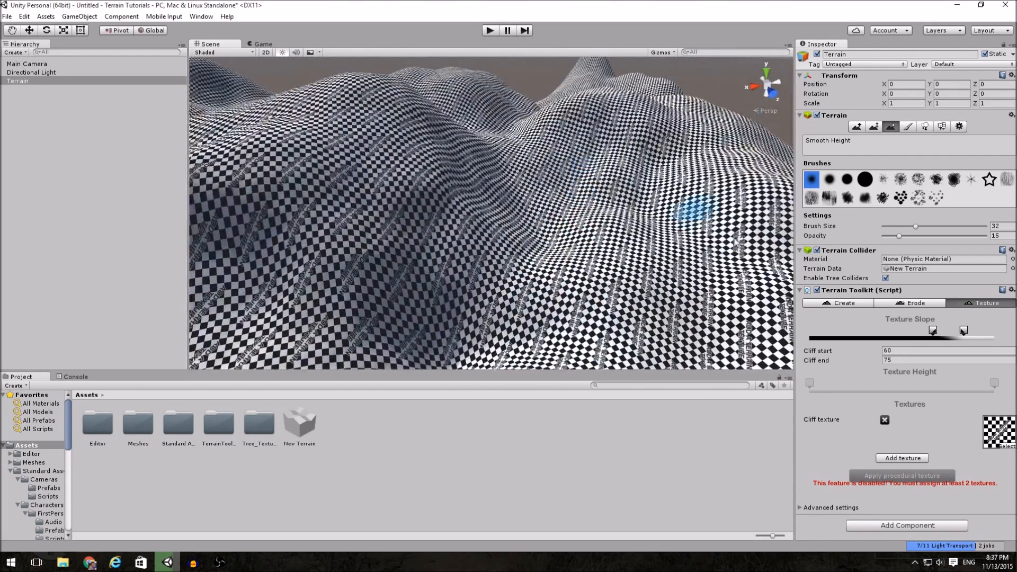
{"action": "left_click", "coordinate": [925, 459]}
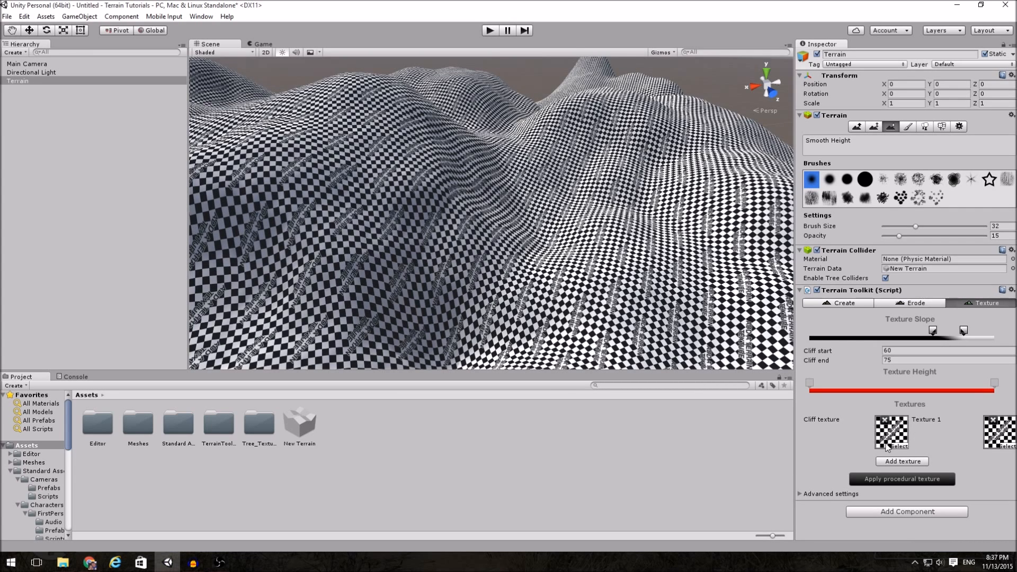
Search the textures for "cliff" and assign CliffAlbedoSpecular as the cliff texture
{"action": "left_click", "coordinate": [902, 446]}
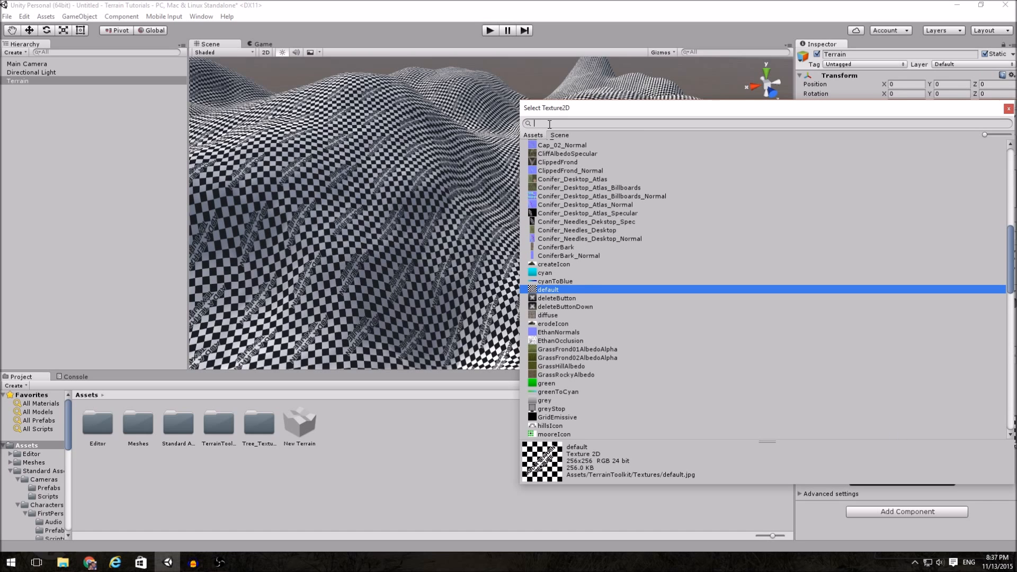
{"action": "type", "text": "cliff"}
{"action": "key", "text": "Return"}
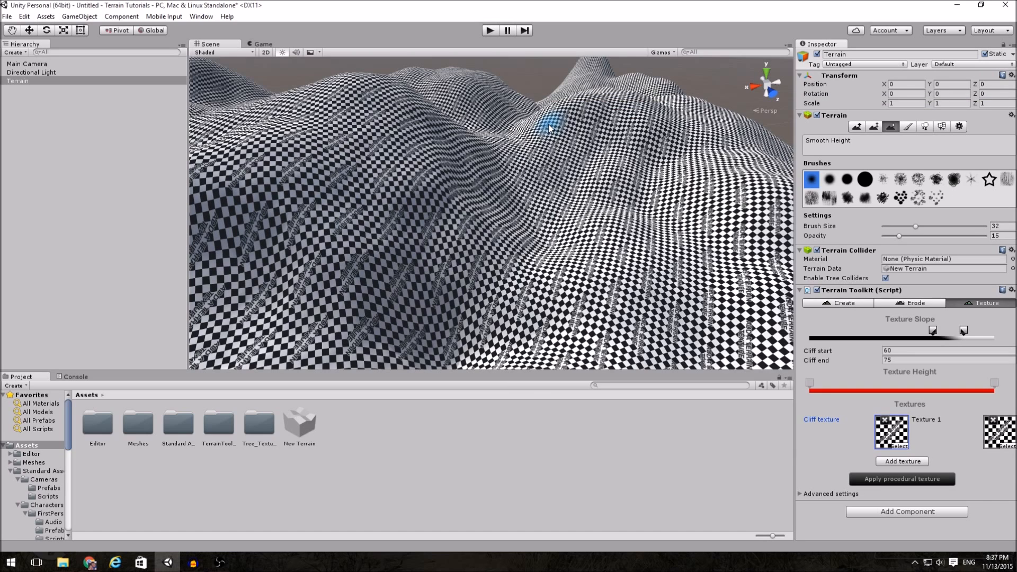
{"action": "left_click", "coordinate": [899, 445]}
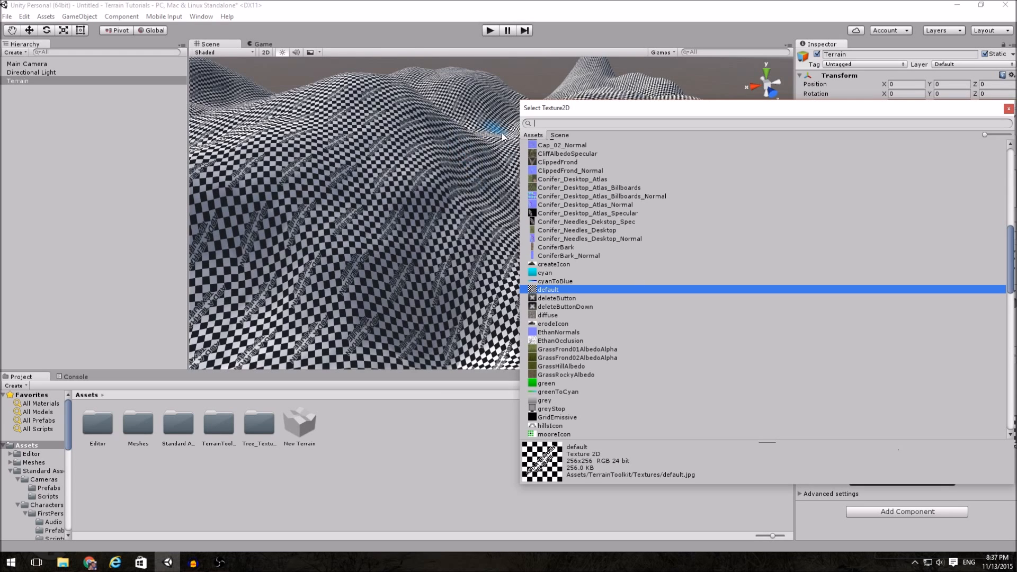
{"action": "type", "text": "cliff"}
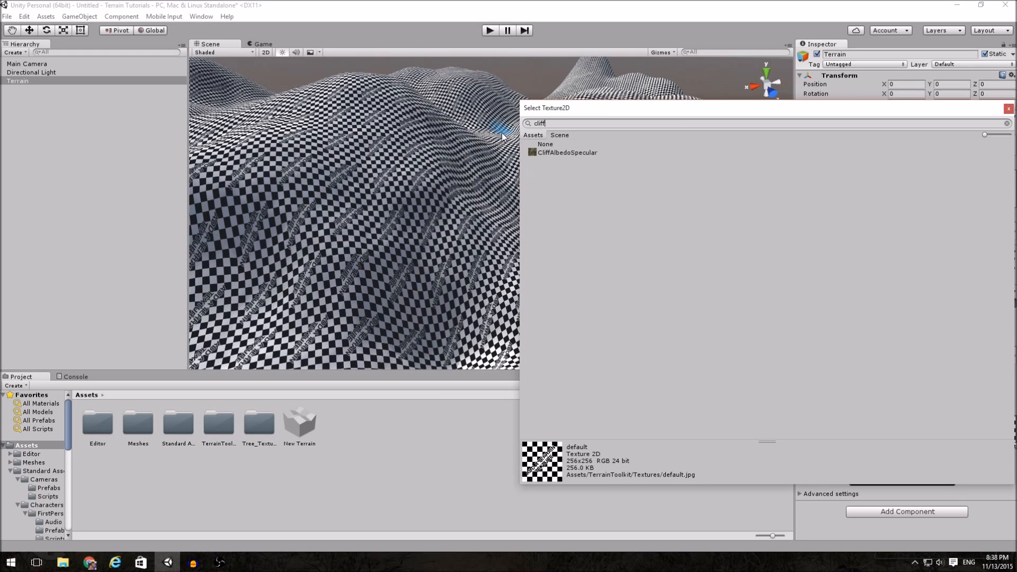
{"action": "double_click", "coordinate": [571, 153]}
{"action": "right_click_drag", "start_coordinate": [529, 258], "coordinate": [645, 237]}
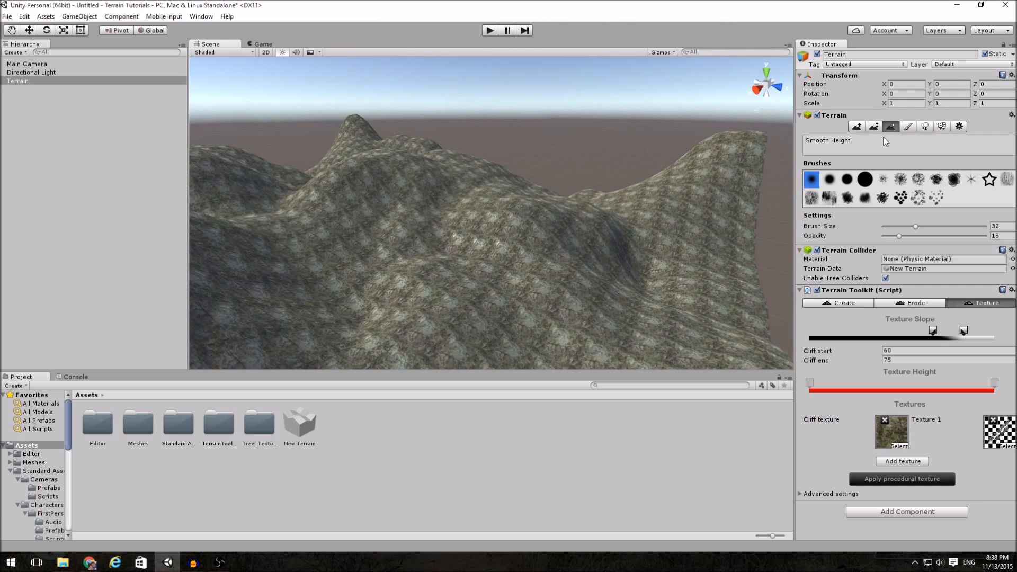
Search the textures for "grass" and assign GrassHillAlbedo as Texture 1 in the Terrain Toolkit
{"action": "left_click", "coordinate": [908, 127]}
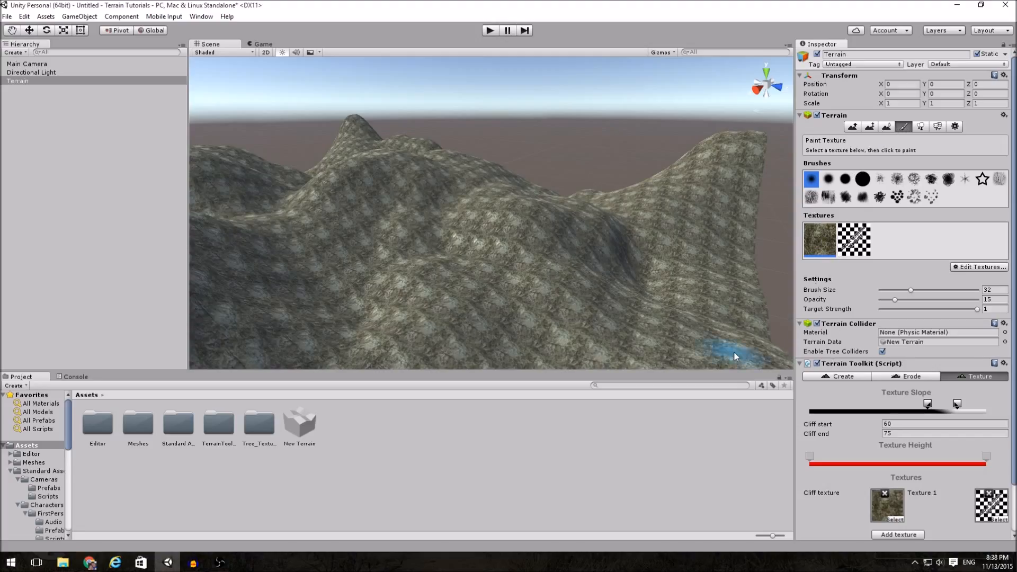
{"action": "scroll", "coordinate": [932, 454], "scroll_direction": "down", "scroll_amount": 3}
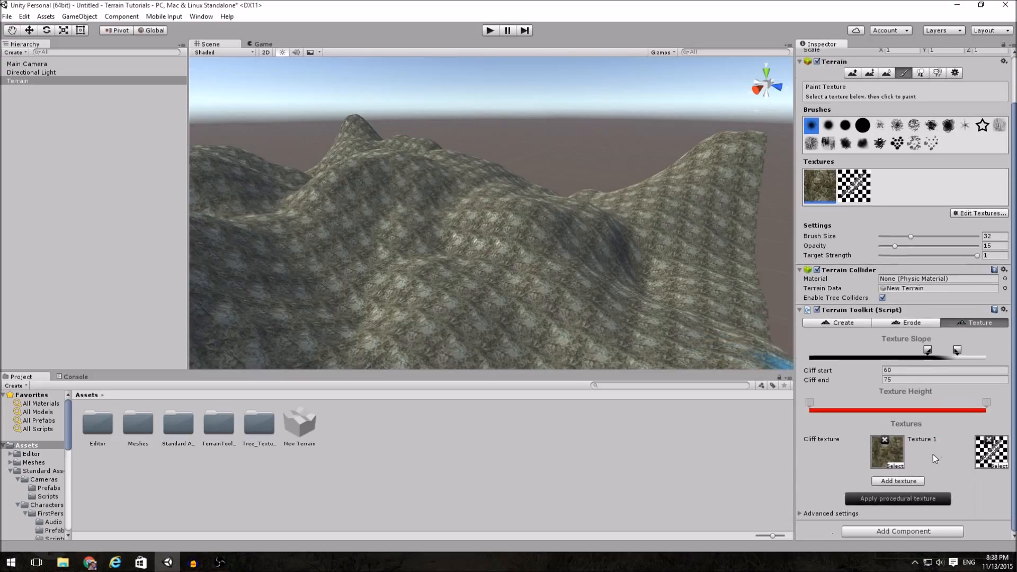
{"action": "left_click", "coordinate": [1007, 465]}
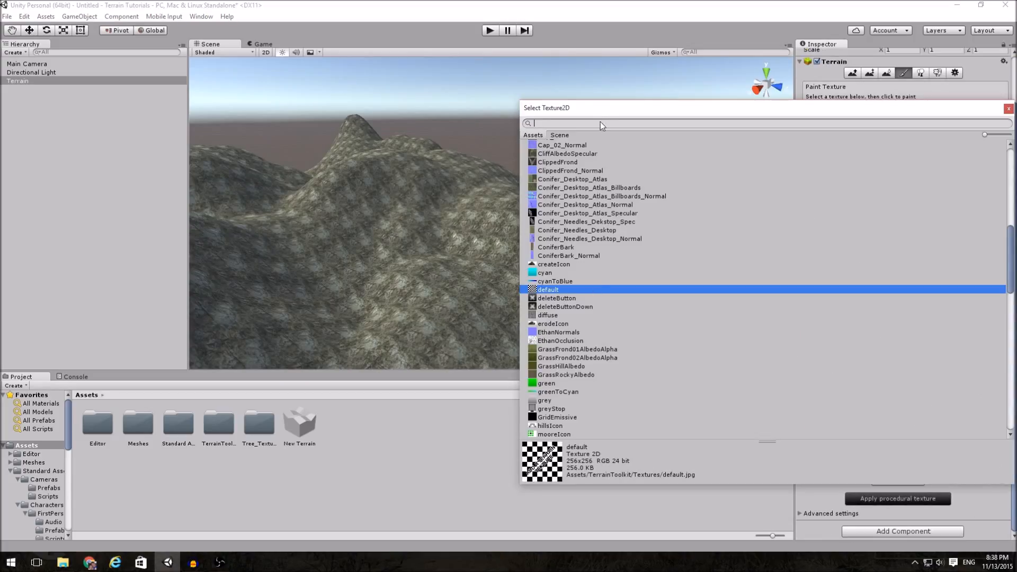
{"action": "type", "text": "grass"}
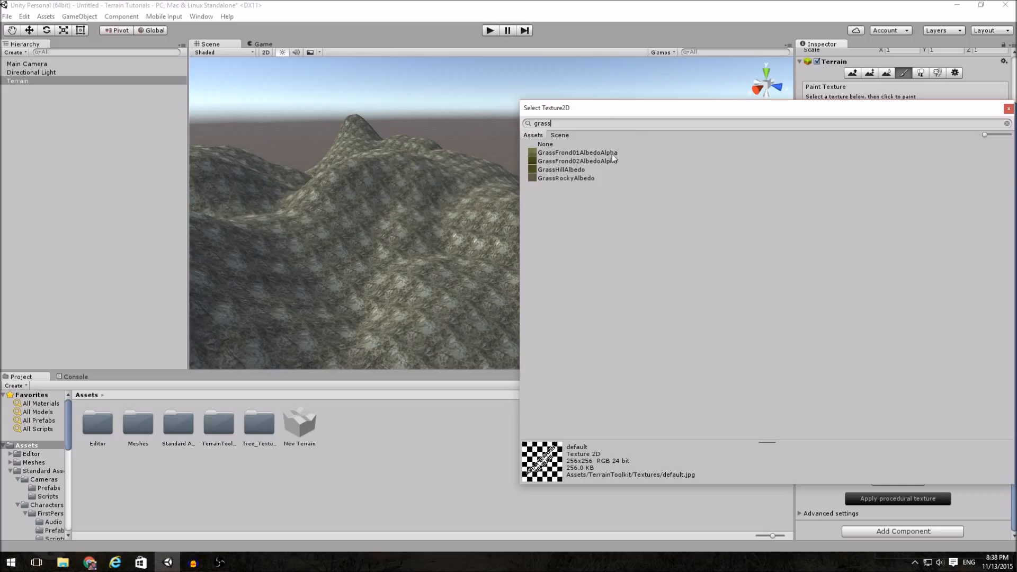
{"action": "double_click", "coordinate": [572, 170]}
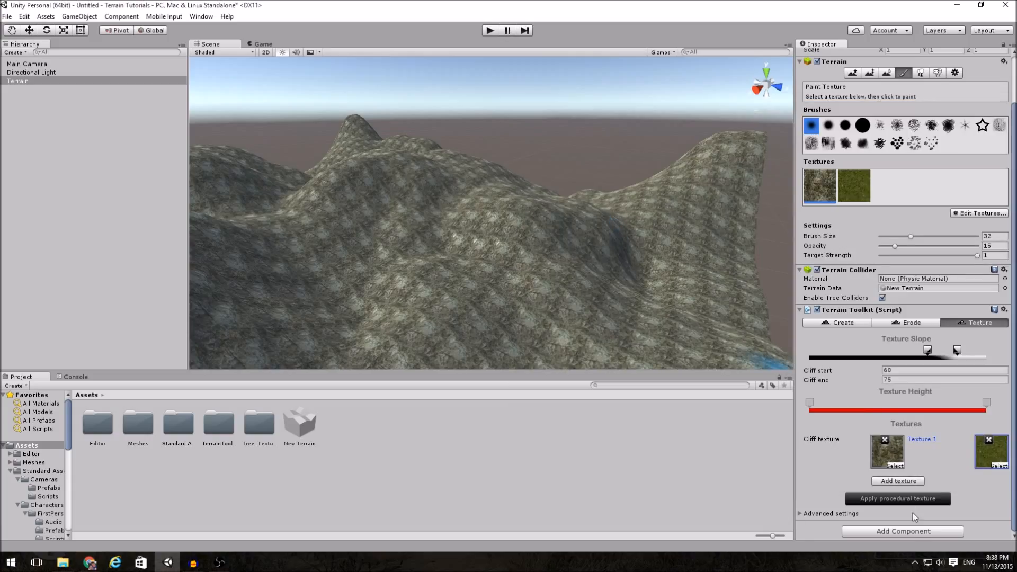
Apply the procedural texture to the terrain and inspect the grass-covered hills
{"action": "left_click", "coordinate": [907, 498]}
{"action": "left_click_drag", "start_coordinate": [656, 297], "coordinate": [416, 223], "text": "alt"}
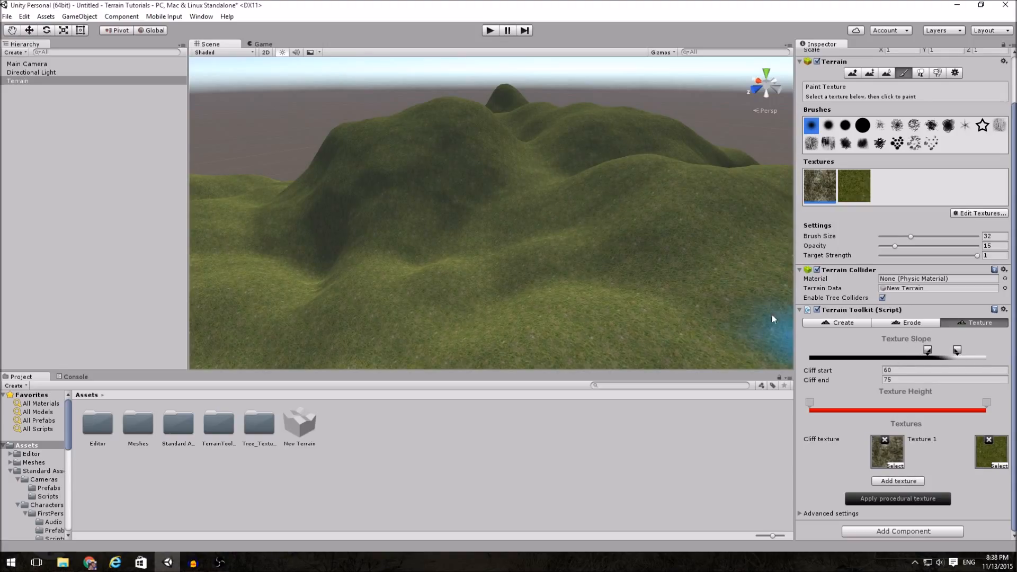
{"action": "right_click_drag", "start_coordinate": [583, 254], "coordinate": [681, 237]}
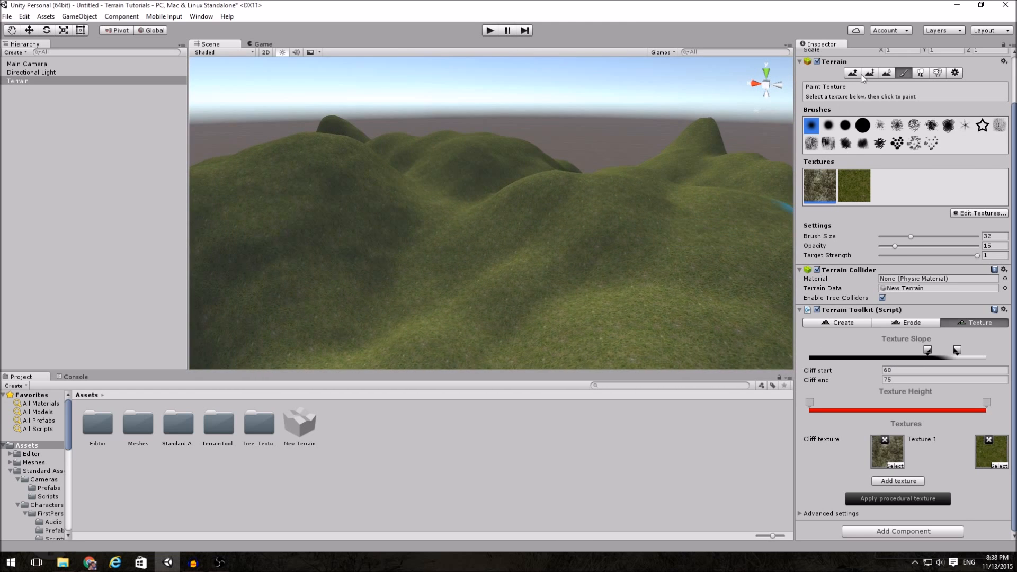
Raise two steep peaks on the hills with the Raise / Lower Terrain brush at size 32 and opacity 15
{"action": "left_click", "coordinate": [857, 73]}
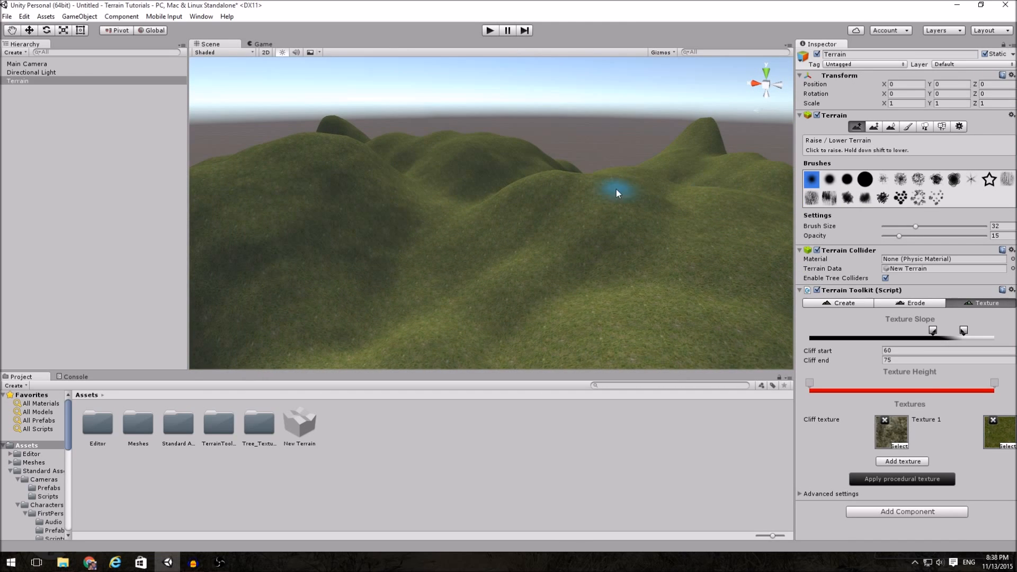
{"action": "left_click_drag", "start_coordinate": [618, 208], "coordinate": [616, 178]}
{"action": "mouse_move", "coordinate": [617, 178]}
{"action": "right_mouse_down"}
{"action": "mouse_move", "coordinate": [651, 207]}
{"action": "mouse_move", "coordinate": [672, 201]}
{"action": "mouse_move", "coordinate": [681, 227]}
{"action": "mouse_move", "coordinate": [582, 230]}
{"action": "right_mouse_up"}
{"action": "mouse_move", "coordinate": [581, 230]}
{"action": "left_mouse_down"}
{"action": "mouse_move", "coordinate": [580, 197]}
{"action": "mouse_move", "coordinate": [561, 237]}
{"action": "mouse_move", "coordinate": [554, 225]}
{"action": "mouse_move", "coordinate": [529, 293]}
{"action": "mouse_move", "coordinate": [566, 197]}
{"action": "left_mouse_up"}
{"action": "right_click_drag", "start_coordinate": [640, 183], "coordinate": [647, 214]}
Reapply the procedural texture and inspect the cliff texture on the raised peaks against the slope settings
{"action": "left_click", "coordinate": [896, 478]}
{"action": "right_click_drag", "start_coordinate": [658, 286], "coordinate": [1, 249]}
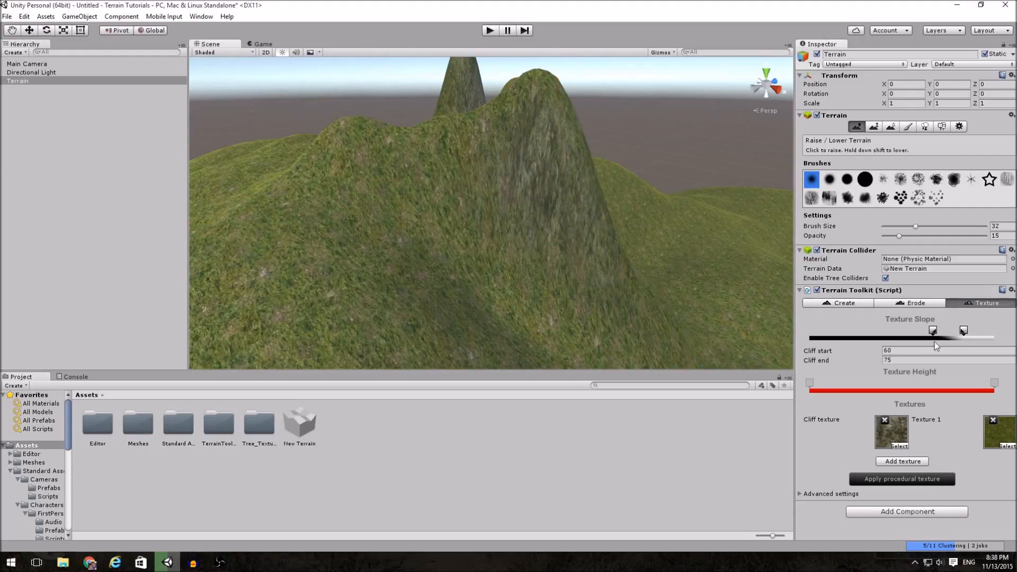
{"action": "left_click", "coordinate": [903, 348]}
{"action": "left_click", "coordinate": [906, 361]}
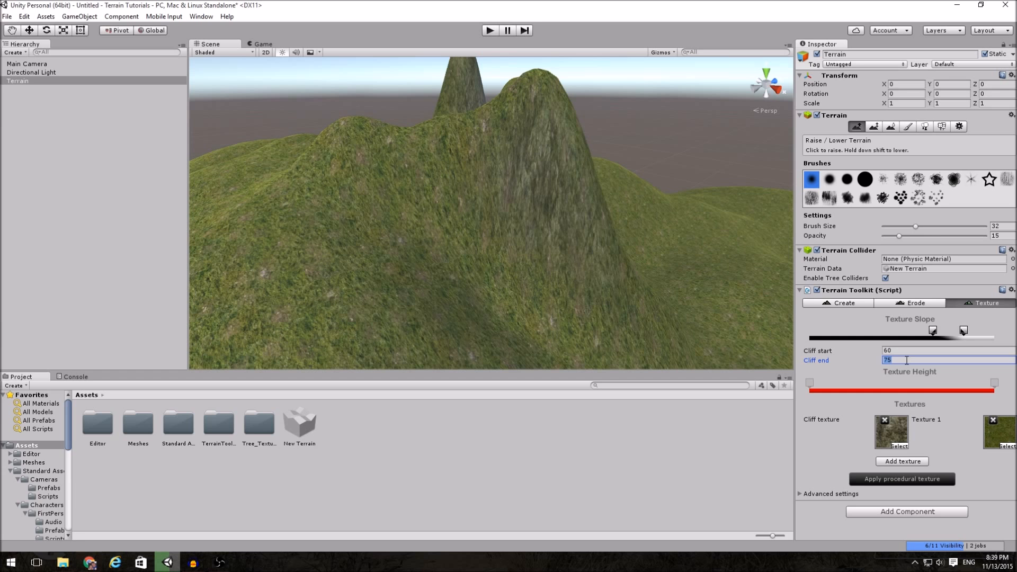
{"action": "mouse_move", "coordinate": [671, 231]}
{"action": "right_mouse_down"}
{"action": "mouse_move", "coordinate": [663, 224]}
{"action": "mouse_move", "coordinate": [710, 220]}
{"action": "mouse_move", "coordinate": [659, 194]}
{"action": "mouse_move", "coordinate": [640, 227]}
{"action": "mouse_move", "coordinate": [342, 243]}
{"action": "mouse_move", "coordinate": [476, 296]}
{"action": "mouse_move", "coordinate": [703, 360]}
{"action": "right_mouse_up"}
Set the cliff start to 45 and the cliff end to 65, and apply the procedural texture
{"action": "left_click", "coordinate": [901, 352]}
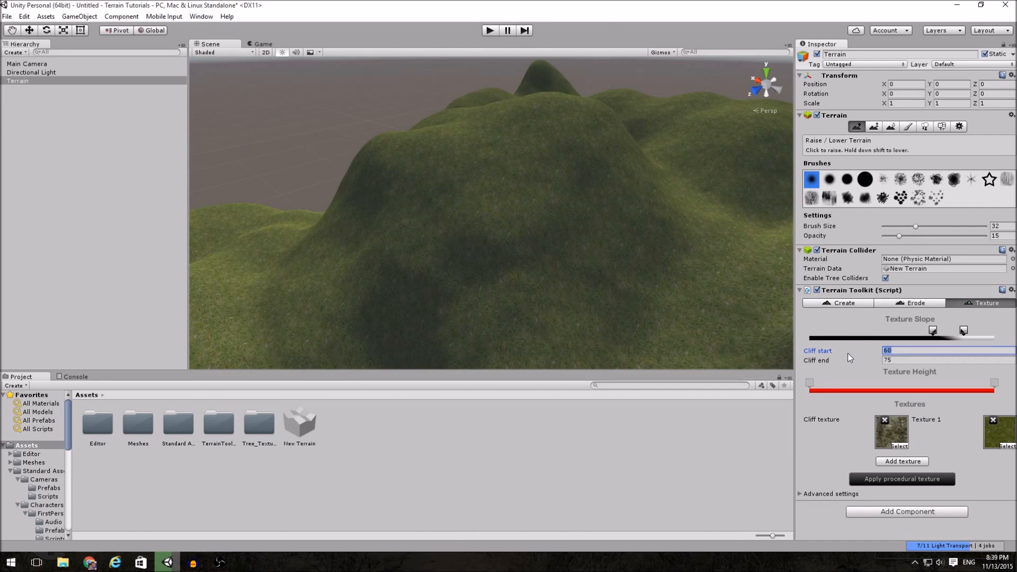
{"action": "type", "text": "45"}
{"action": "left_click", "coordinate": [911, 359]}
{"action": "type", "text": "65"}
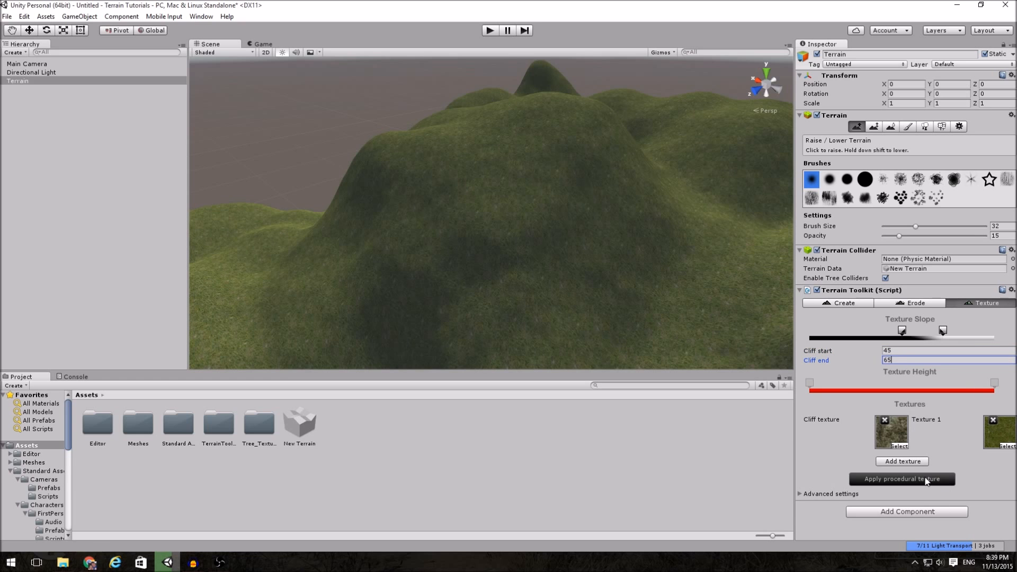
{"action": "left_click", "coordinate": [901, 479]}
{"action": "left_click_drag", "start_coordinate": [658, 351], "coordinate": [866, 334], "text": "alt"}
{"action": "mouse_move", "coordinate": [866, 333]}
{"action": "right_mouse_down"}
{"action": "mouse_move", "coordinate": [919, 313]}
{"action": "mouse_move", "coordinate": [781, 303]}
{"action": "mouse_move", "coordinate": [680, 318]}
{"action": "right_mouse_up"}
{"action": "key", "text": "shift+w"}
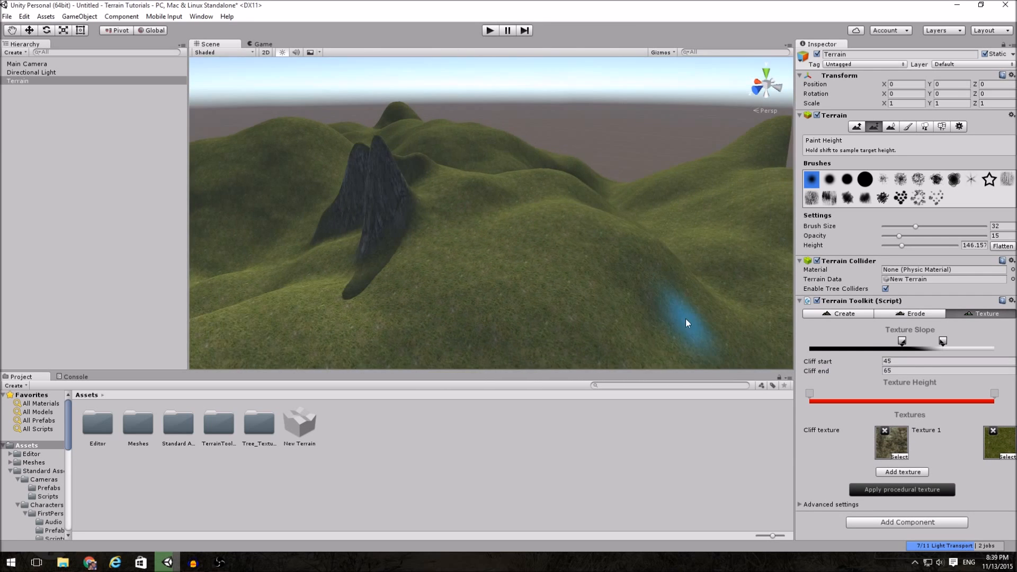
Set the cliff end to about 54.93, reapply the procedural texture and inspect the hillside up close
{"action": "left_click", "coordinate": [940, 343]}
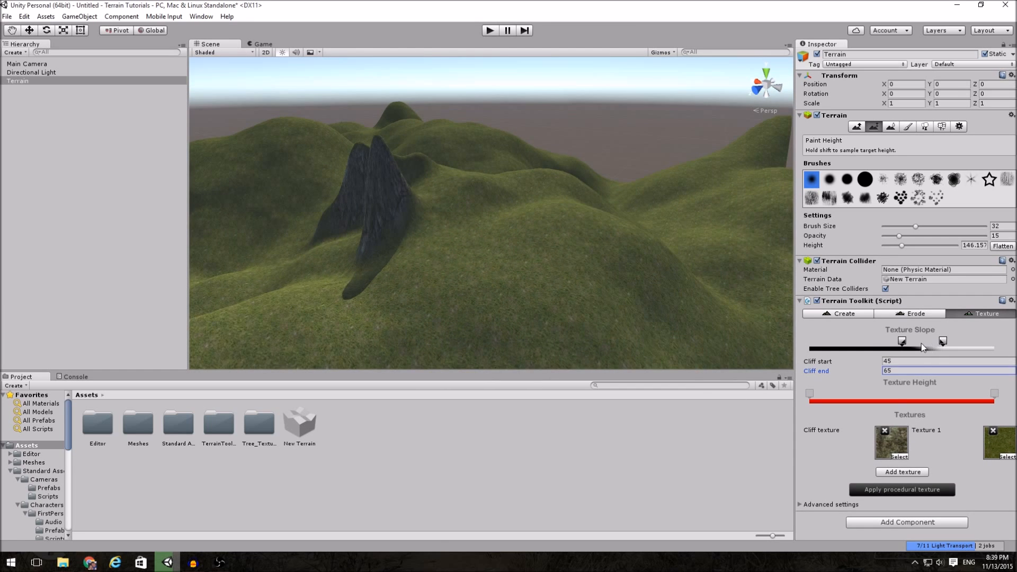
{"action": "left_click_drag", "start_coordinate": [924, 342], "coordinate": [922, 342]}
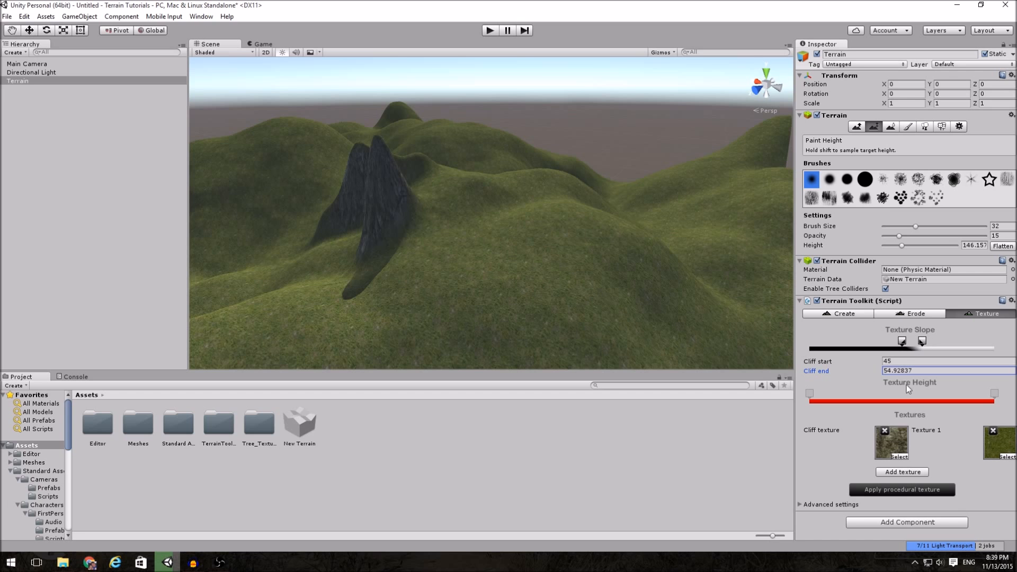
{"action": "left_click", "coordinate": [922, 496]}
{"action": "mouse_move", "coordinate": [556, 286]}
{"action": "right_mouse_down"}
{"action": "mouse_move", "coordinate": [721, 281]}
{"action": "mouse_move", "coordinate": [517, 256]}
{"action": "mouse_move", "coordinate": [522, 323]}
{"action": "mouse_move", "coordinate": [518, 245]}
{"action": "mouse_move", "coordinate": [399, 276]}
{"action": "mouse_move", "coordinate": [545, 272]}
{"action": "right_mouse_up"}
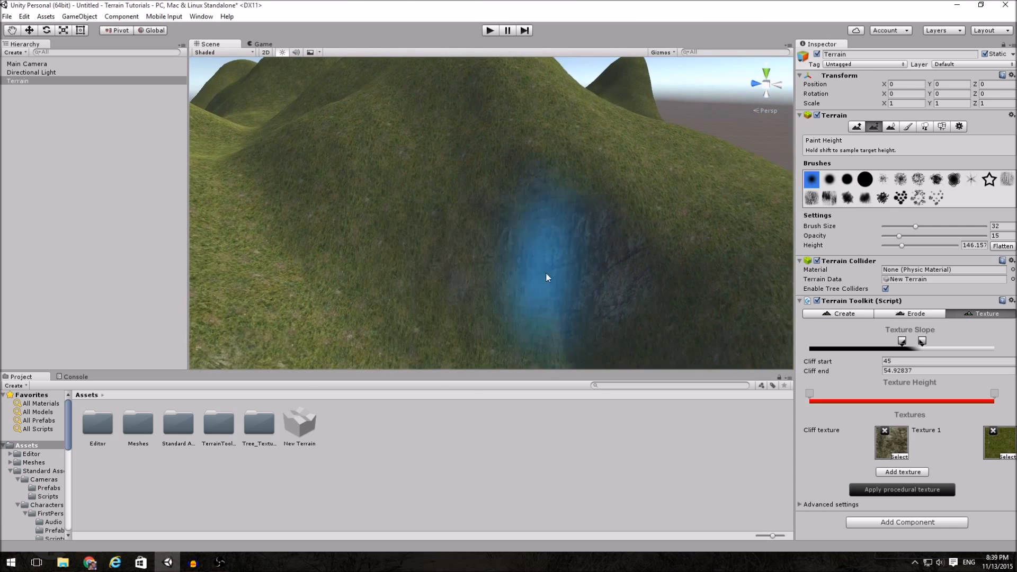
Compare cliff ends of about 68.6 and about 57.5 on the hillside, applying the procedural texture for each
{"action": "left_click_drag", "start_coordinate": [926, 341], "coordinate": [938, 347]}
{"action": "left_click", "coordinate": [903, 488]}
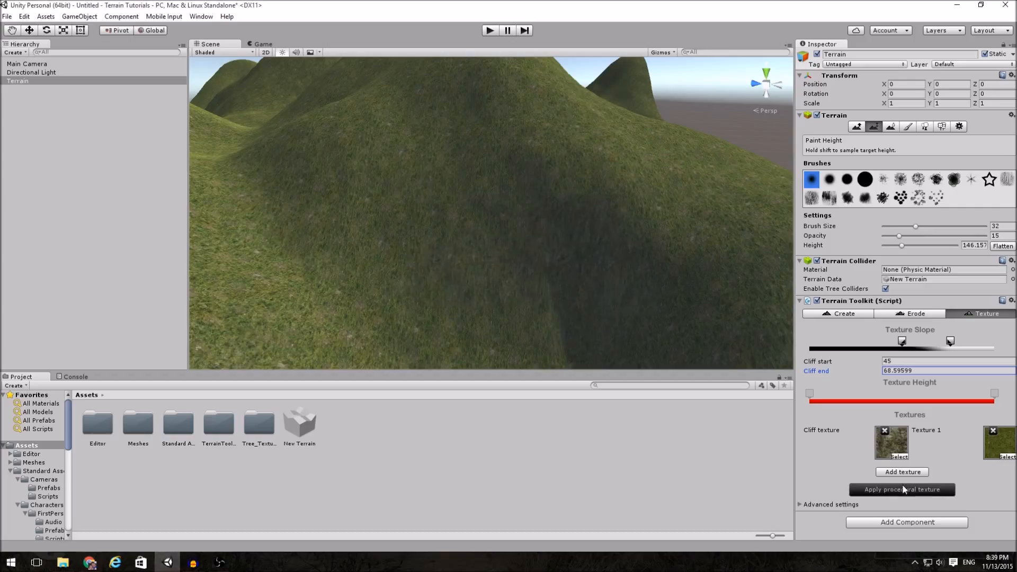
{"action": "left_click_drag", "start_coordinate": [950, 343], "coordinate": [926, 343]}
{"action": "left_click", "coordinate": [919, 490]}
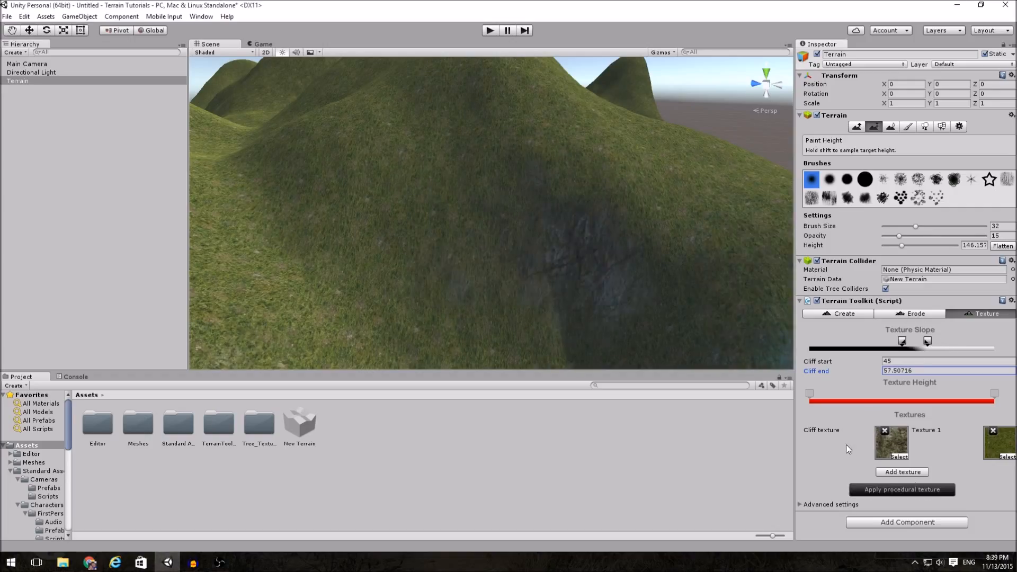
Lower the cliff start in two stages to about 30.95, applying the procedural texture after each
{"action": "left_click_drag", "start_coordinate": [901, 342], "coordinate": [879, 343]}
{"action": "left_click", "coordinate": [913, 489]}
{"action": "right_click_drag", "start_coordinate": [509, 223], "coordinate": [769, 292]}
{"action": "key", "text": "w"}
{"action": "left_click_drag", "start_coordinate": [879, 342], "coordinate": [873, 342]}
{"action": "left_click", "coordinate": [918, 491]}
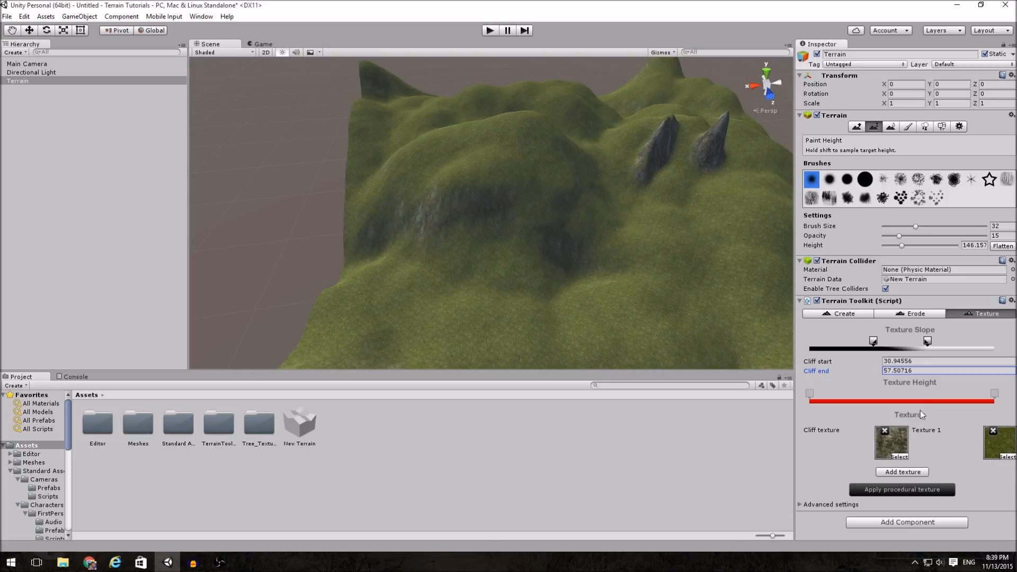
Set the cliff end to about 46.16, apply the procedural texture and inspect the texture blend on the slope
{"action": "left_click_drag", "start_coordinate": [926, 341], "coordinate": [903, 341]}
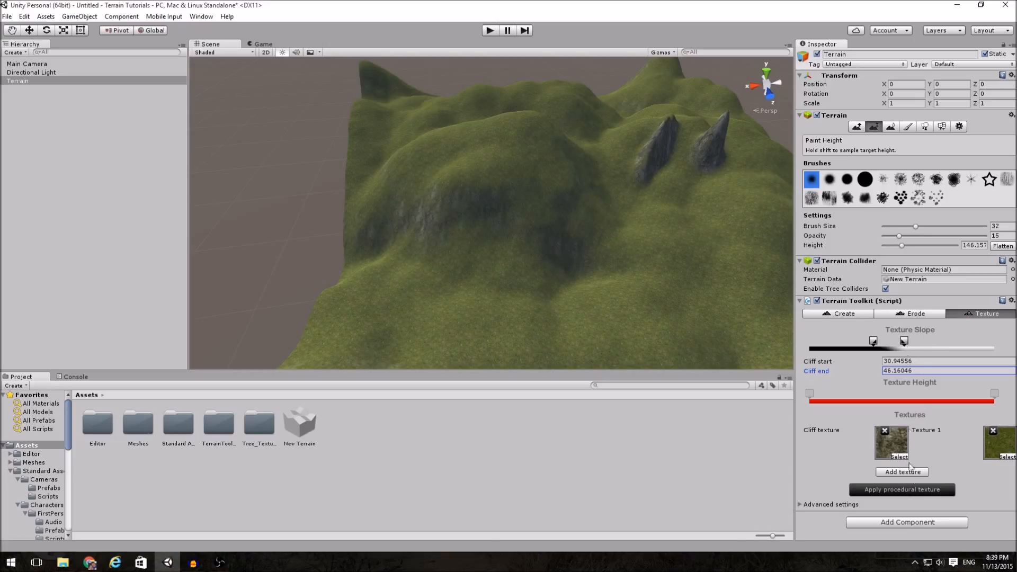
{"action": "left_click", "coordinate": [910, 489]}
{"action": "left_click_drag", "start_coordinate": [634, 261], "coordinate": [428, 210], "text": "alt"}
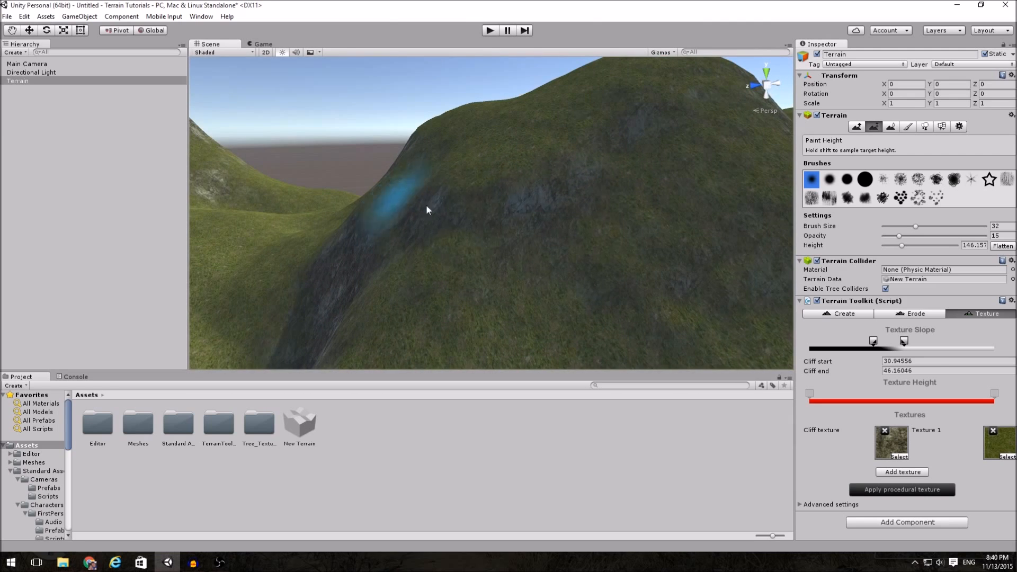
Set the cliff start to 35 and the cliff end to 36, and apply the procedural texture for a sharp transition
{"action": "left_click", "coordinate": [932, 360]}
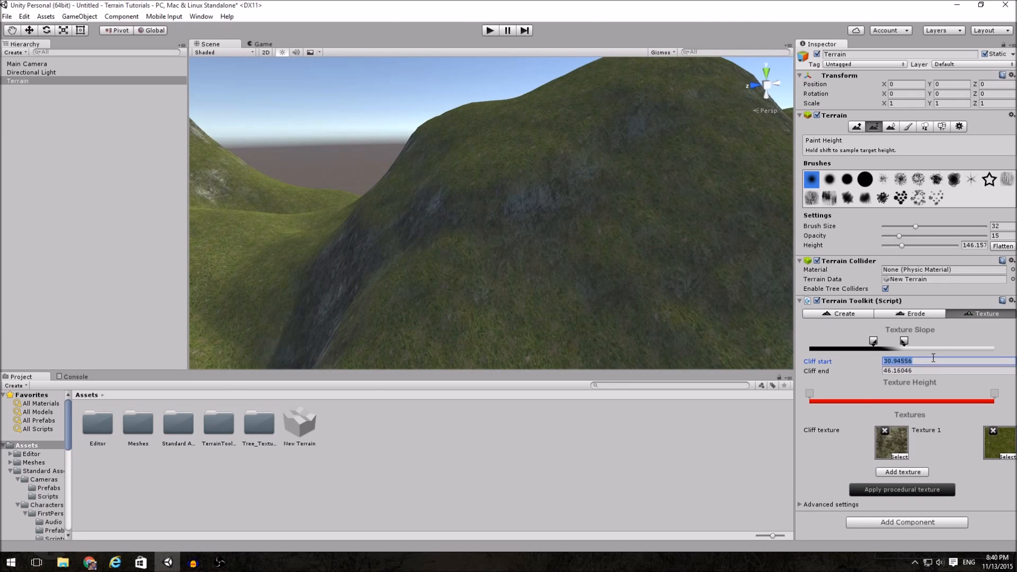
{"action": "type", "text": "35"}
{"action": "left_click", "coordinate": [931, 371]}
{"action": "type", "text": "36"}
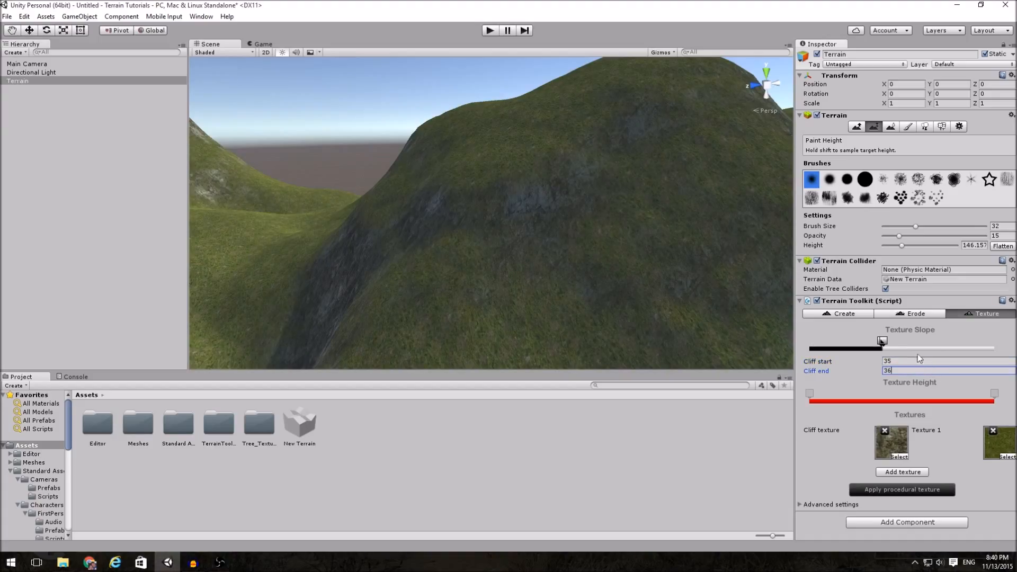
{"action": "left_click", "coordinate": [915, 361]}
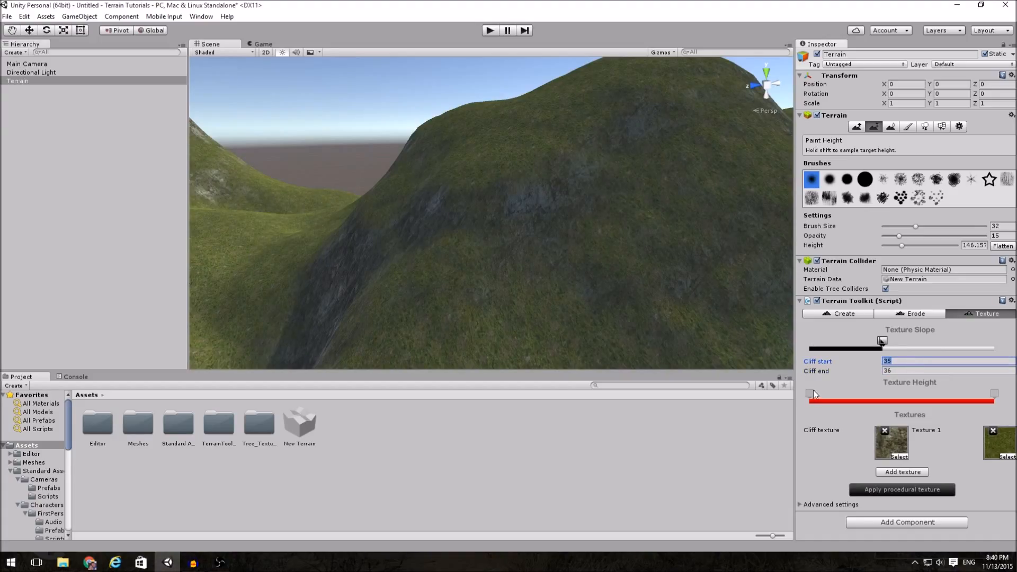
{"action": "left_click", "coordinate": [908, 371]}
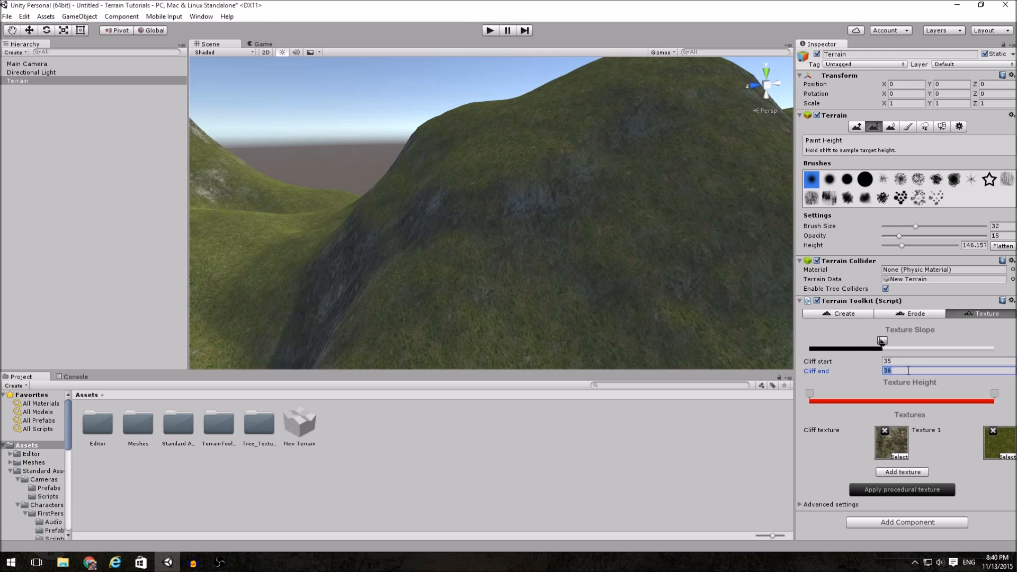
{"action": "left_click", "coordinate": [902, 489]}
{"action": "left_click_drag", "start_coordinate": [609, 295], "coordinate": [828, 303], "text": "alt"}
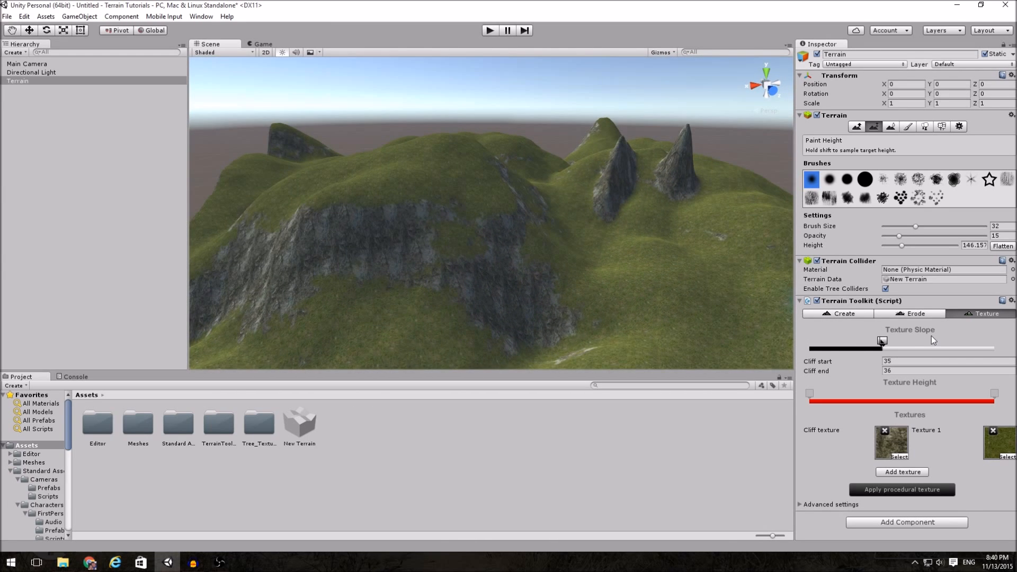
Replace the cliff texture with SwatchOrangeAlbedo from the texture list
{"action": "left_click", "coordinate": [899, 455]}
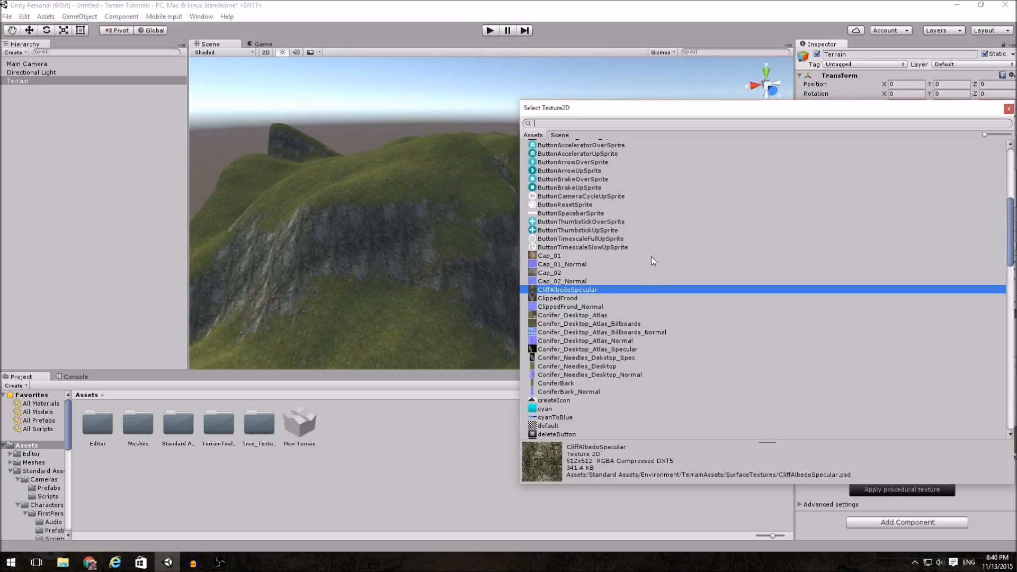
{"action": "scroll", "coordinate": [639, 323], "scroll_direction": "down", "scroll_amount": 15}
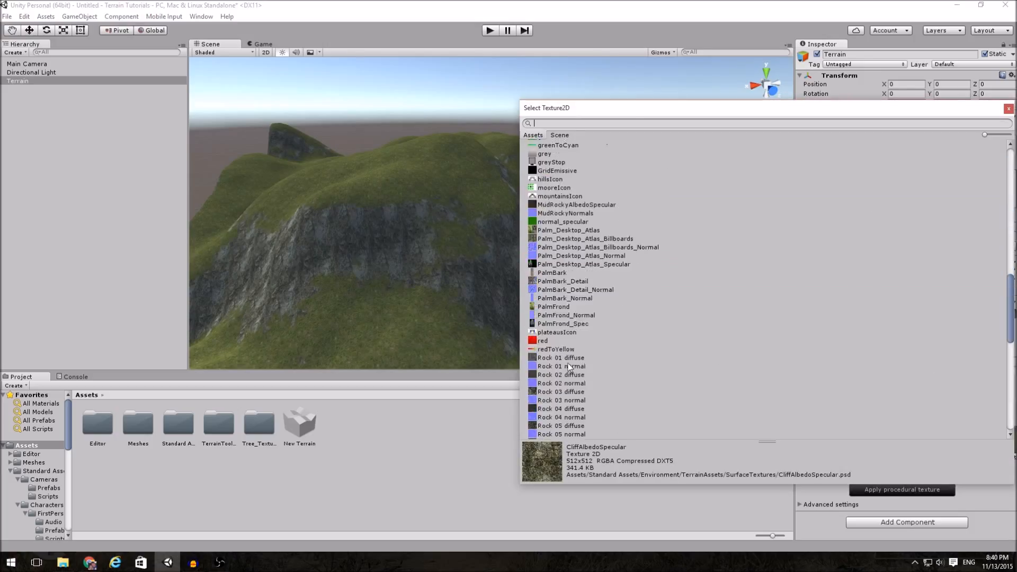
{"action": "scroll", "coordinate": [563, 366], "scroll_direction": "down", "scroll_amount": 5}
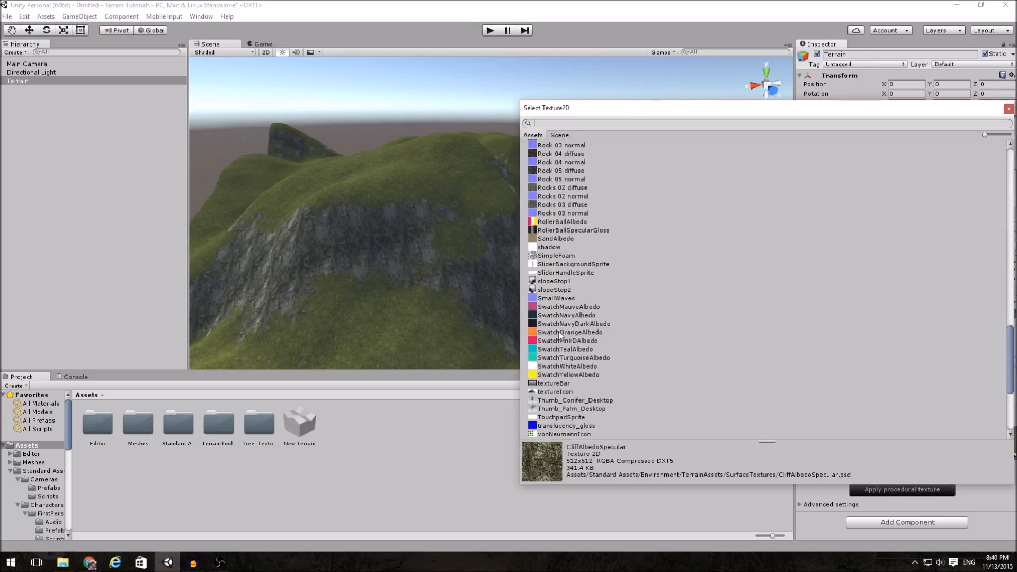
{"action": "left_click", "coordinate": [560, 332]}
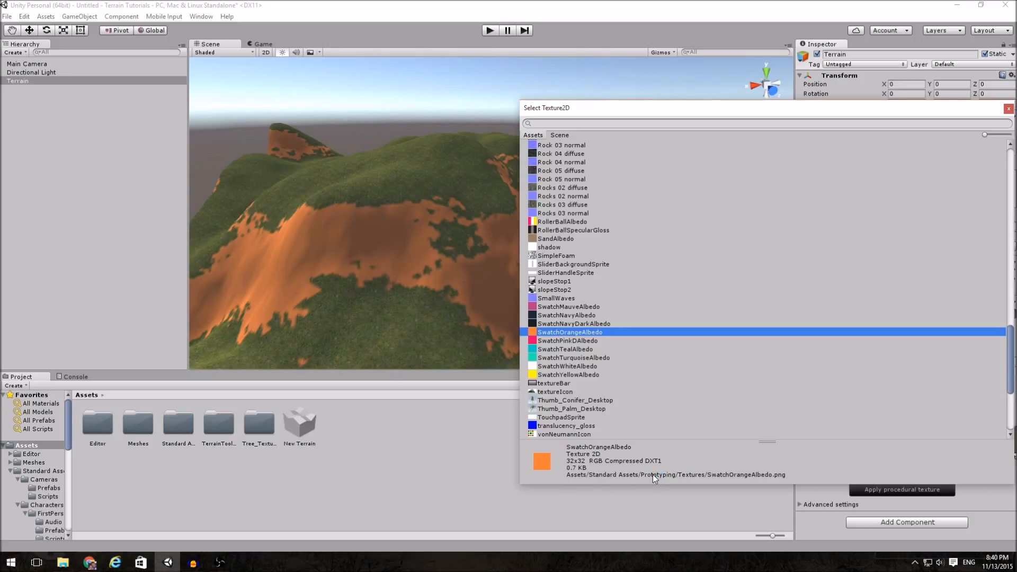
{"action": "double_click", "coordinate": [591, 334]}
Look up the Prototyping package among the importable asset packages without importing it
{"action": "left_click", "coordinate": [45, 17]}
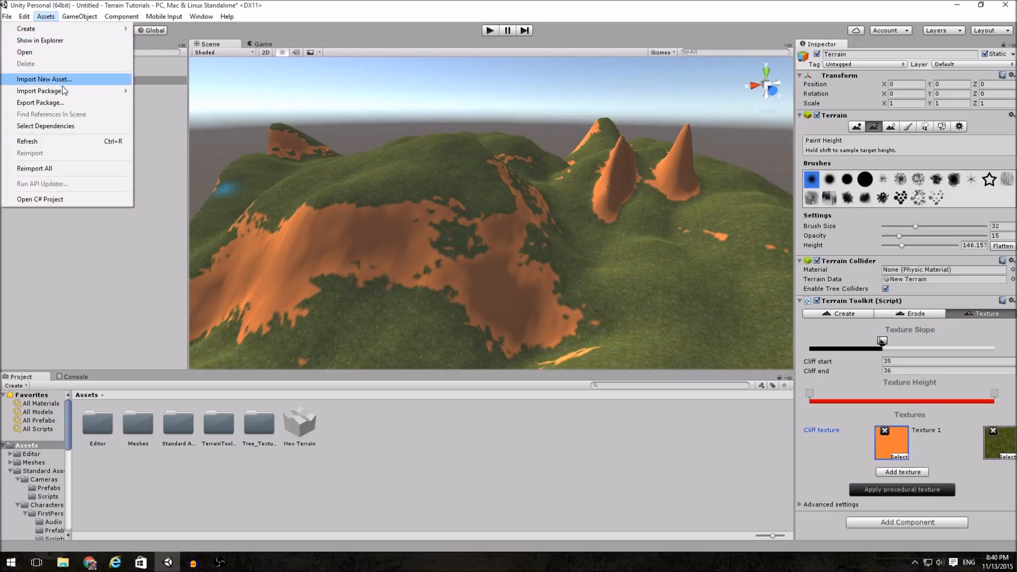
{"action": "mouse_move", "coordinate": [63, 91]}
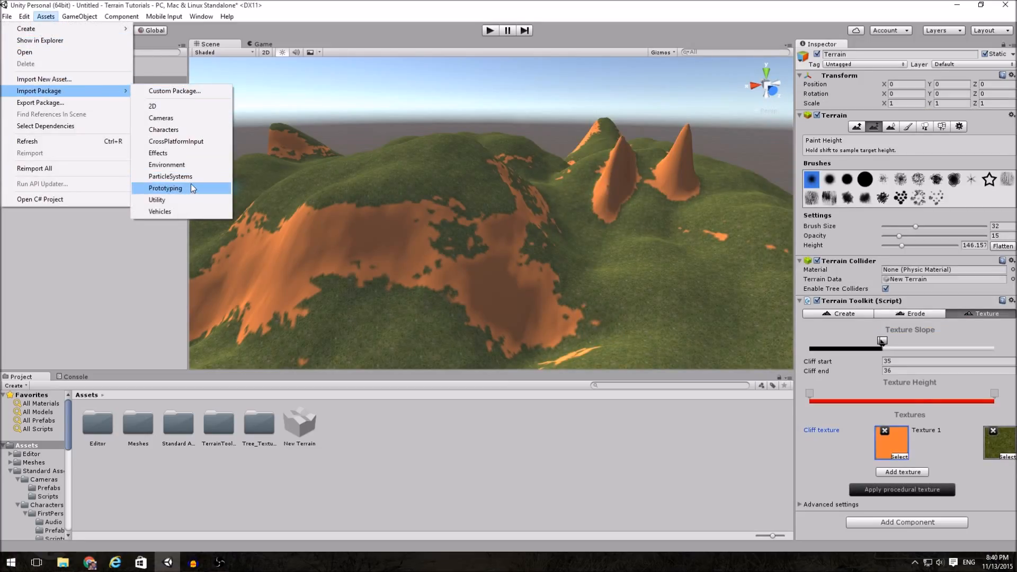
{"action": "left_click", "coordinate": [620, 220]}
Inspect the orange cliff areas on the slopes and peaks across the terrain
{"action": "left_click_drag", "start_coordinate": [621, 221], "coordinate": [640, 238], "text": "alt"}
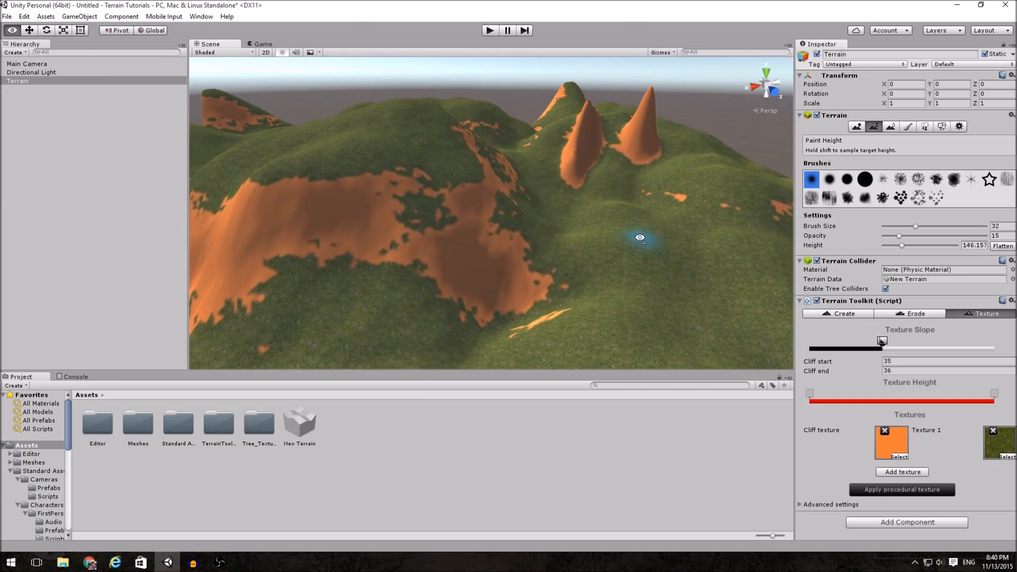
{"action": "scroll", "coordinate": [640, 238], "scroll_direction": "up", "scroll_amount": 4, "text": "alt"}
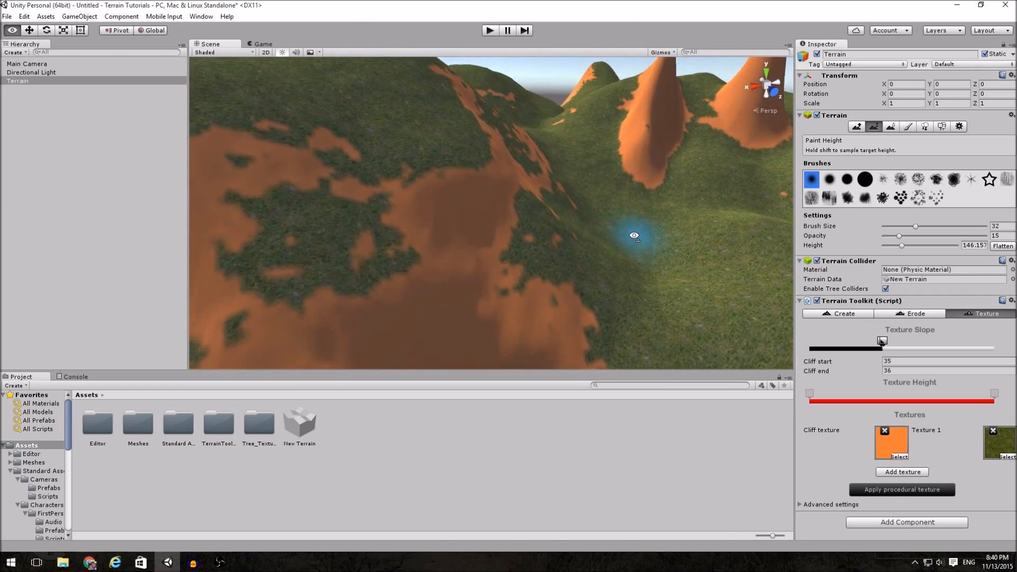
{"action": "key", "text": "s"}
{"action": "right_click_drag", "start_coordinate": [634, 235], "coordinate": [177, 237]}
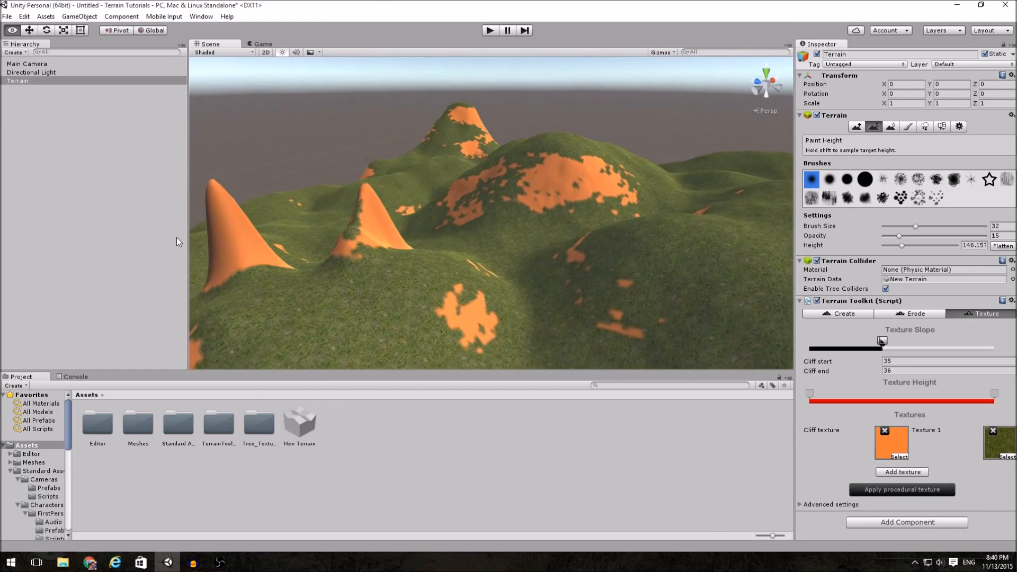
Replace the grass in Texture 1 with the plain green texture, after trying SwatchTurquoiseAlbedo, and inspect the terrain's recoloured slopes
{"action": "left_click", "coordinate": [1004, 454]}
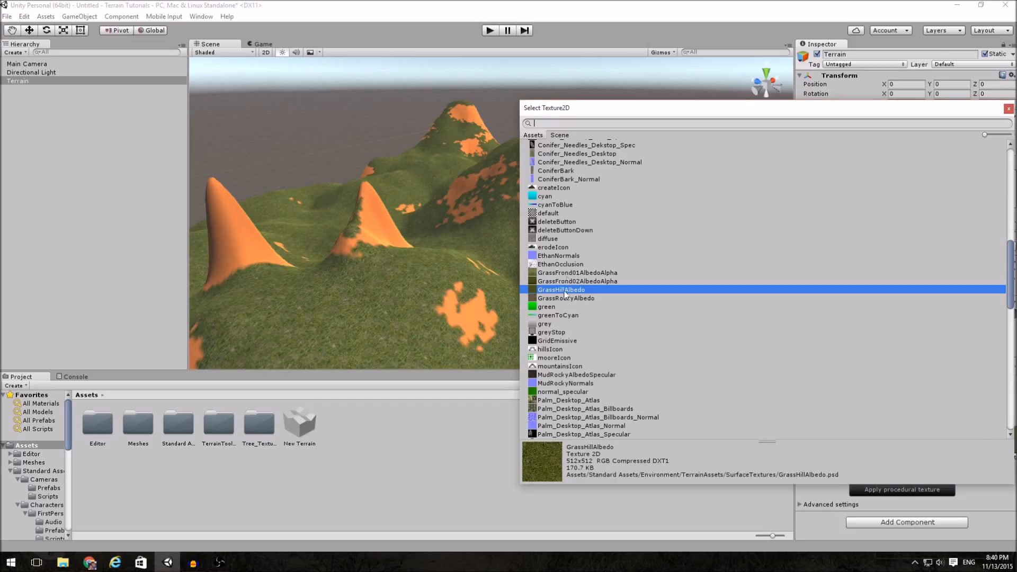
{"action": "scroll", "coordinate": [555, 367], "scroll_direction": "down", "scroll_amount": 3}
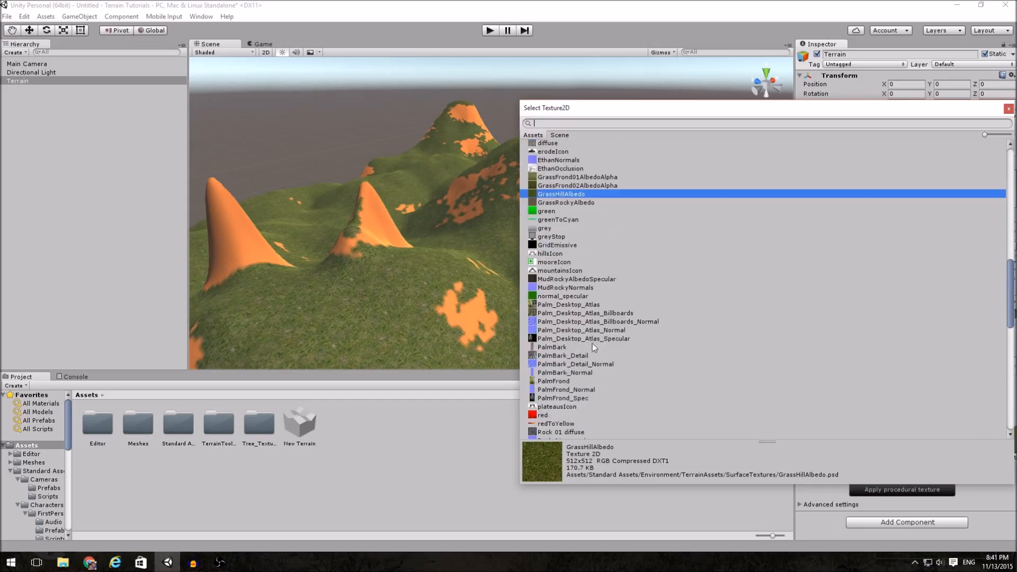
{"action": "scroll", "coordinate": [593, 345], "scroll_direction": "down", "scroll_amount": 12}
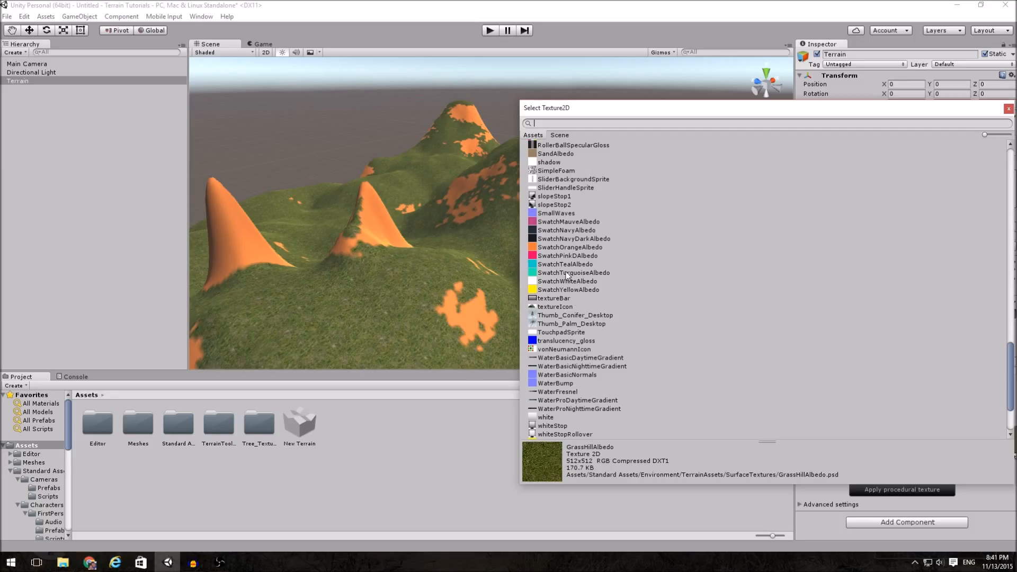
{"action": "left_click", "coordinate": [567, 273]}
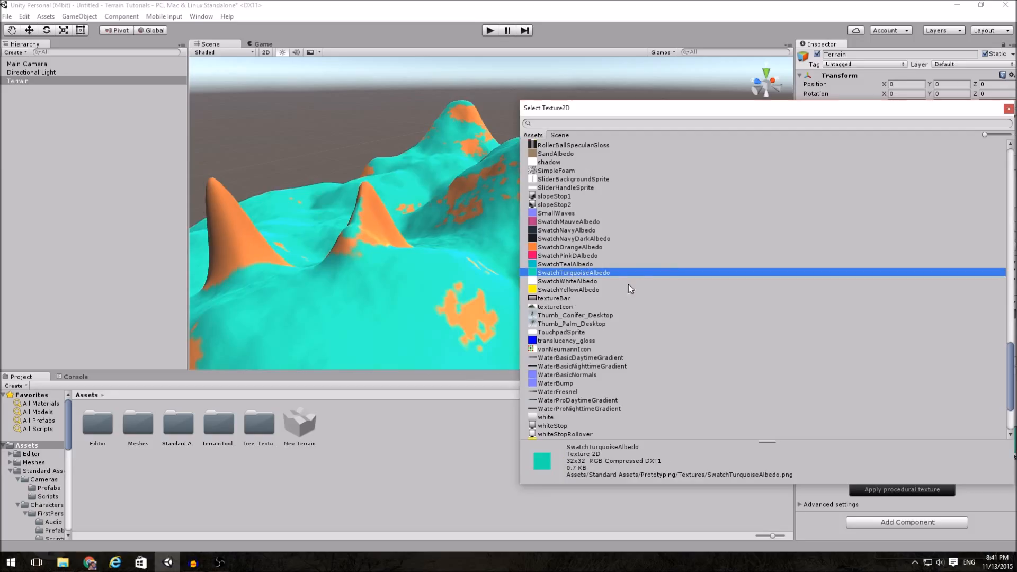
{"action": "scroll", "coordinate": [598, 283], "scroll_direction": "up", "scroll_amount": 12}
{"action": "left_click", "coordinate": [550, 180]}
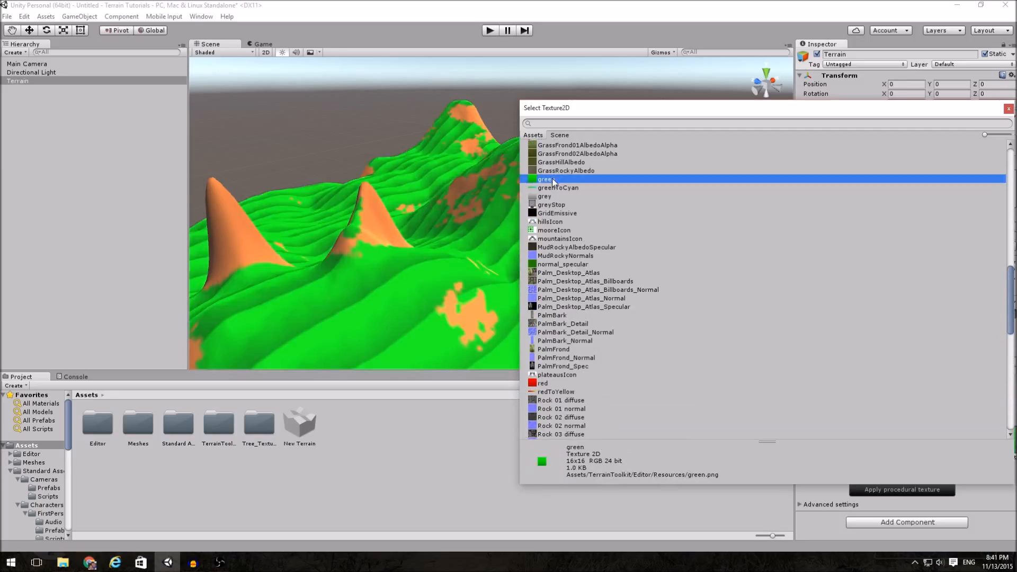
{"action": "left_click", "coordinate": [362, 320]}
{"action": "left_click_drag", "start_coordinate": [516, 325], "coordinate": [845, 311], "text": "alt"}
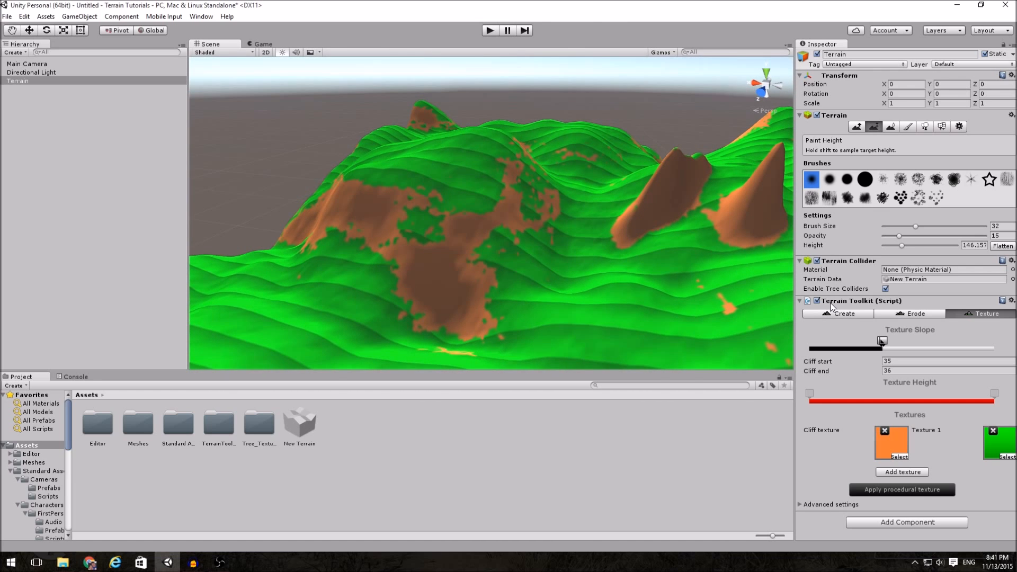
{"action": "left_click_drag", "start_coordinate": [704, 263], "coordinate": [944, 281], "text": "alt"}
{"action": "left_click_drag", "start_coordinate": [700, 312], "coordinate": [481, 304], "text": "alt"}
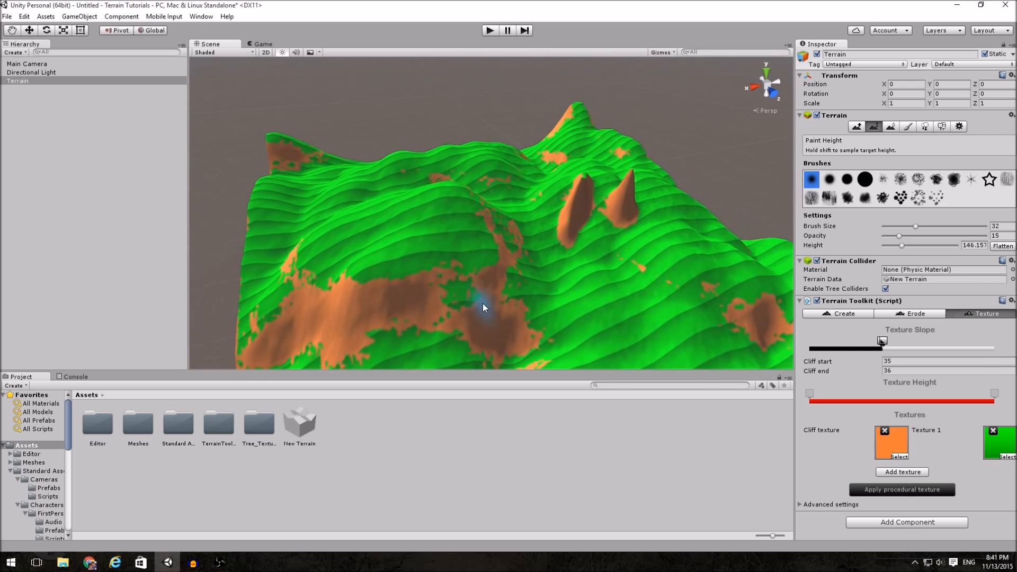
Set both the terrain width and the terrain length to 2000 in the terrain's resolution settings
{"action": "left_click", "coordinate": [958, 127]}
{"action": "left_click", "coordinate": [908, 402]}
{"action": "type", "text": "2000"}
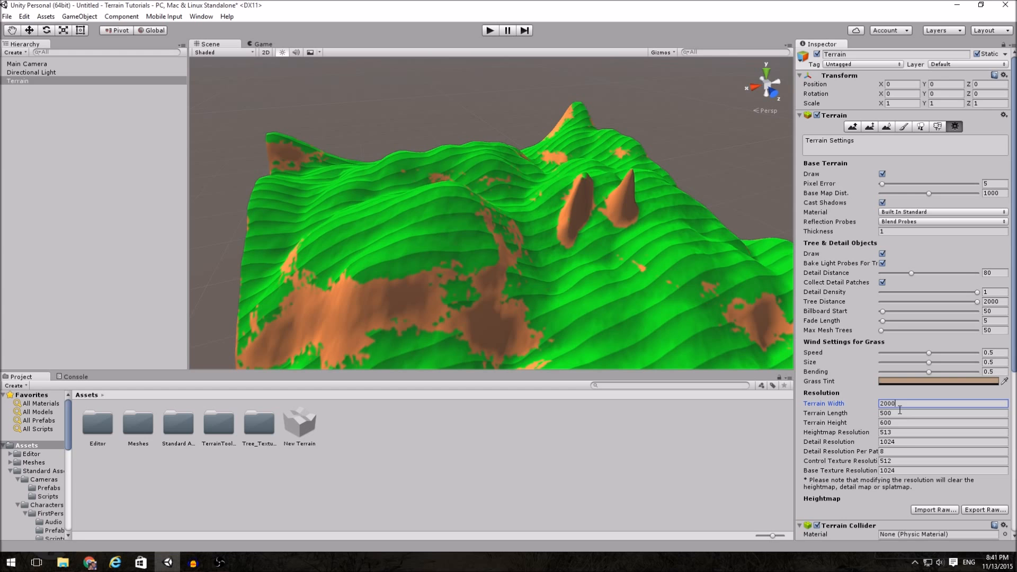
{"action": "left_click", "coordinate": [900, 411]}
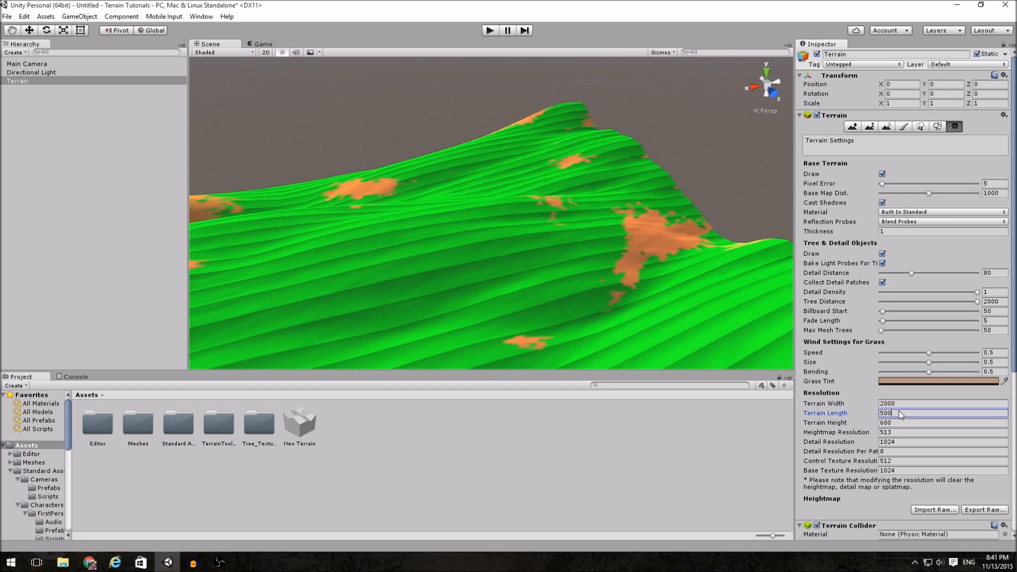
{"action": "type", "text": "20"}
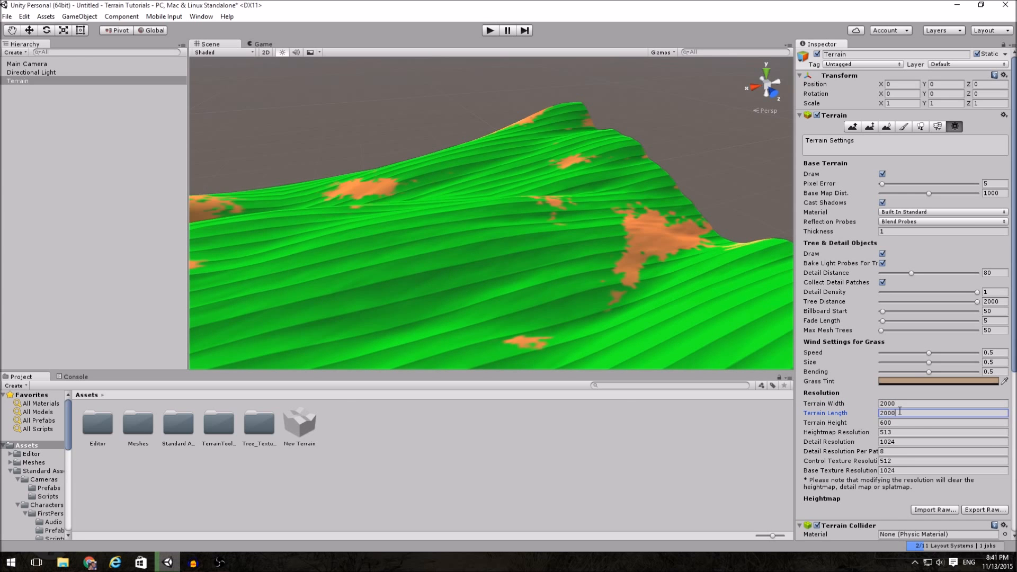
{"action": "key", "text": "Return"}
{"action": "right_click_drag", "start_coordinate": [613, 261], "coordinate": [548, 295]}
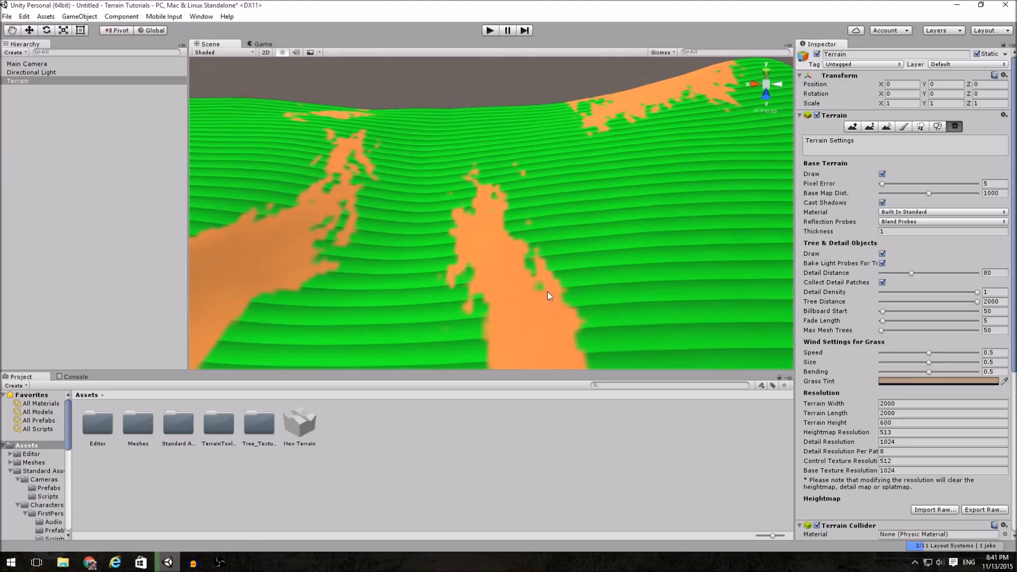
Generate a new Perlin landscape on the terrain using the Rocky Mountains preset
{"action": "left_click", "coordinate": [886, 127]}
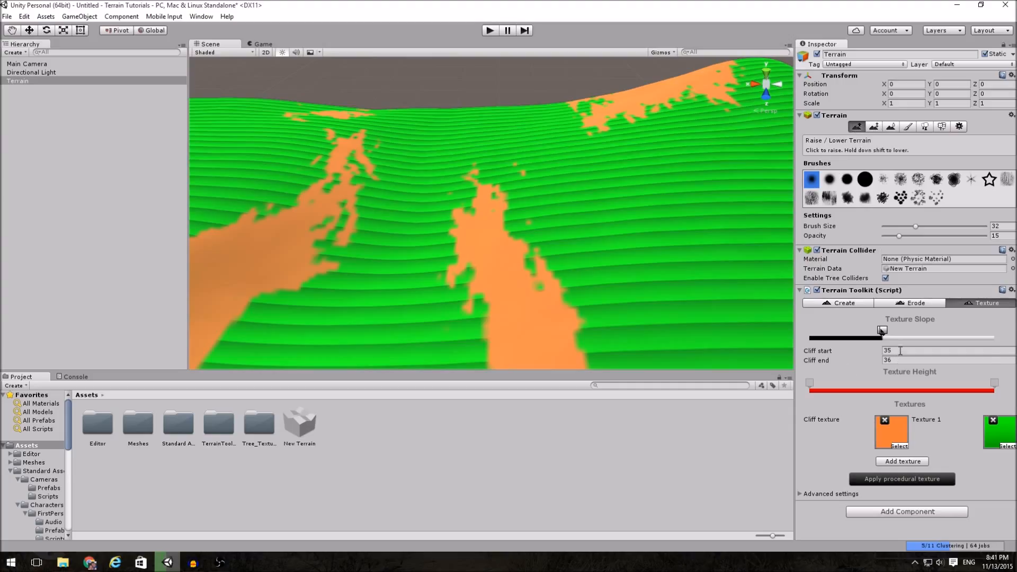
{"action": "left_click", "coordinate": [847, 301]}
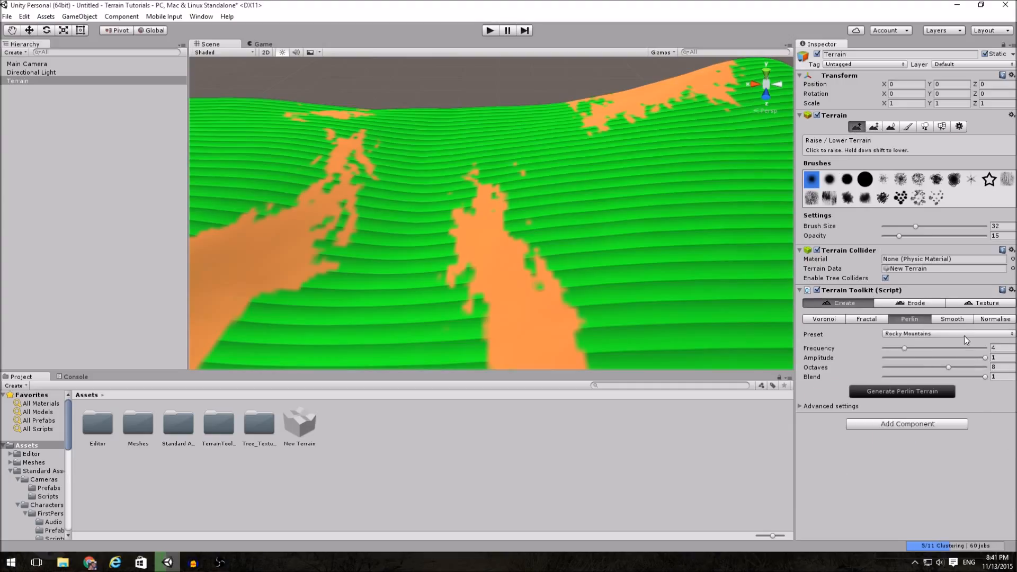
{"action": "left_click", "coordinate": [917, 333]}
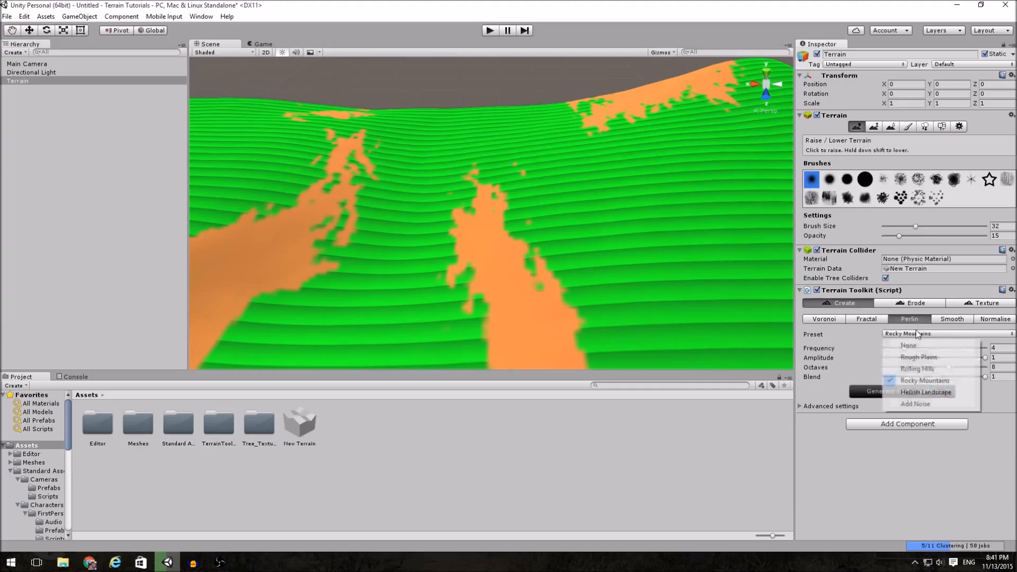
{"action": "left_click", "coordinate": [926, 379]}
{"action": "left_click", "coordinate": [916, 396]}
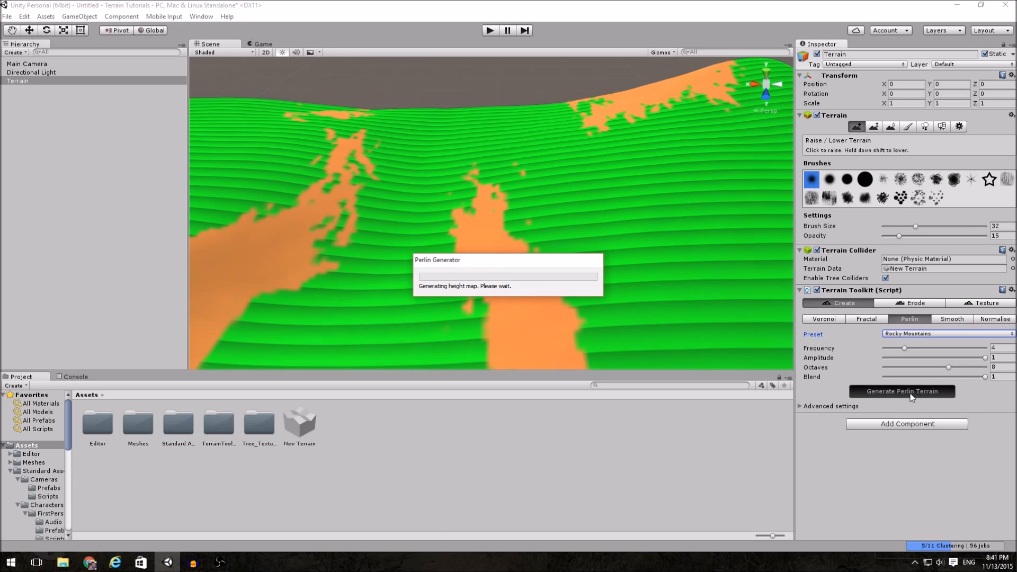
{"action": "left_click_drag", "start_coordinate": [711, 296], "coordinate": [781, 294], "text": "alt"}
Apply the procedural cliff and green textures to the generated mountains and inspect the slopes and valleys
{"action": "left_click", "coordinate": [965, 304]}
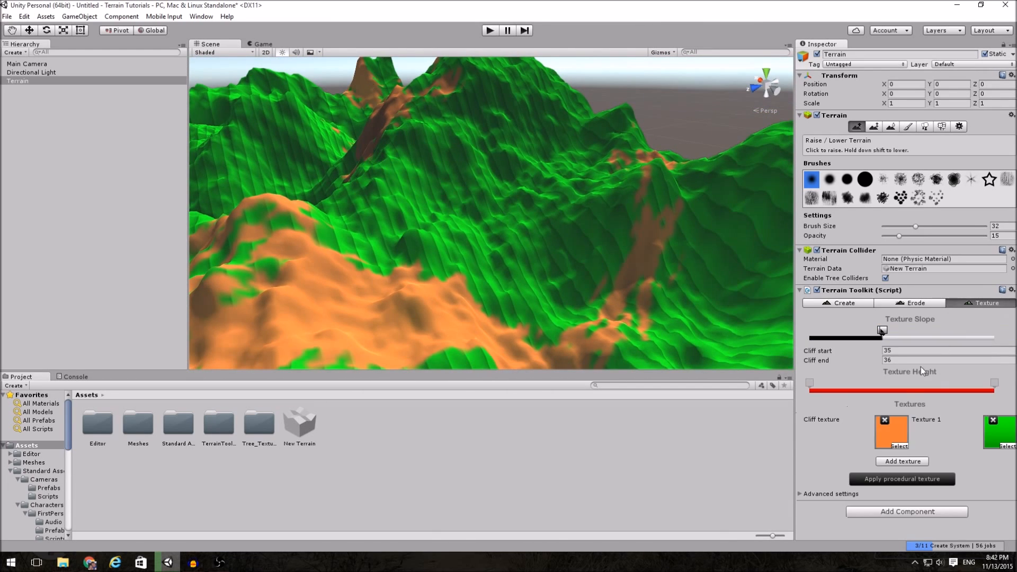
{"action": "left_click", "coordinate": [912, 480]}
{"action": "left_click_drag", "start_coordinate": [580, 260], "coordinate": [475, 282], "text": "alt"}
{"action": "key", "text": "shift+w"}
{"action": "mouse_move", "coordinate": [475, 283]}
{"action": "right_mouse_down"}
{"action": "mouse_move", "coordinate": [468, 269]}
{"action": "mouse_move", "coordinate": [590, 269]}
{"action": "mouse_move", "coordinate": [611, 258]}
{"action": "right_mouse_up"}
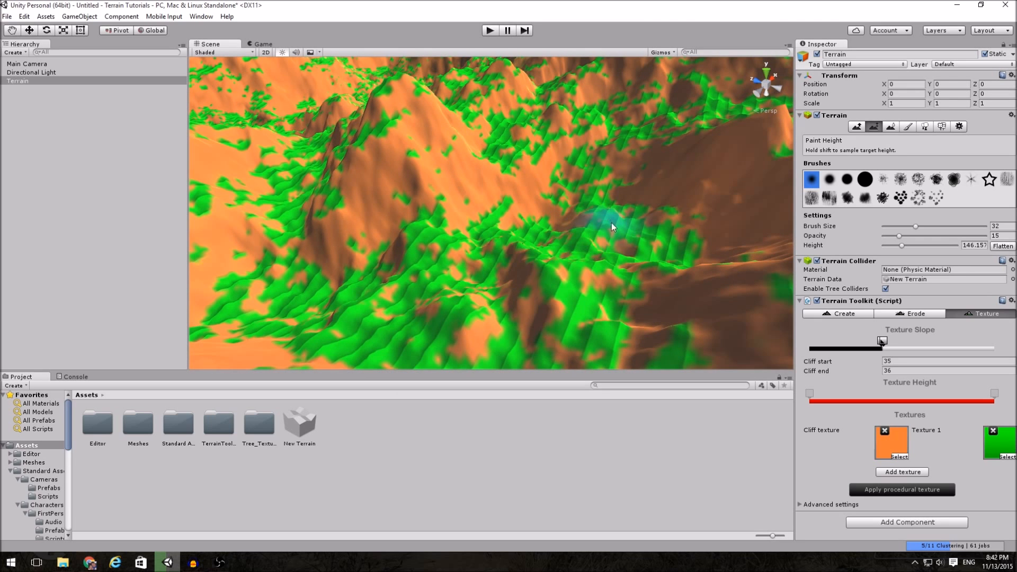
{"action": "right_click_drag", "start_coordinate": [291, 226], "coordinate": [327, 189]}
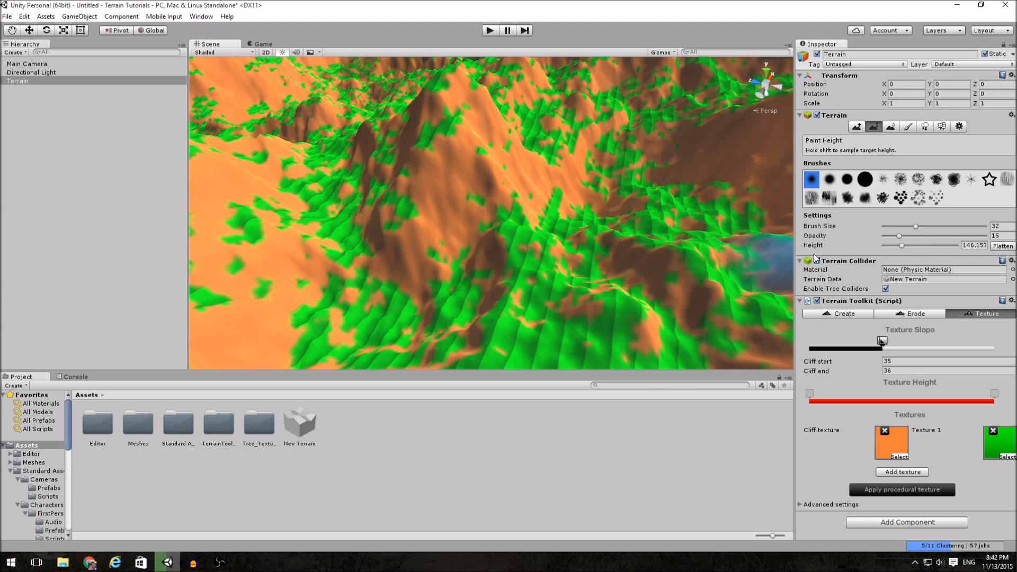
{"action": "right_click_drag", "start_coordinate": [678, 212], "coordinate": [575, 220]}
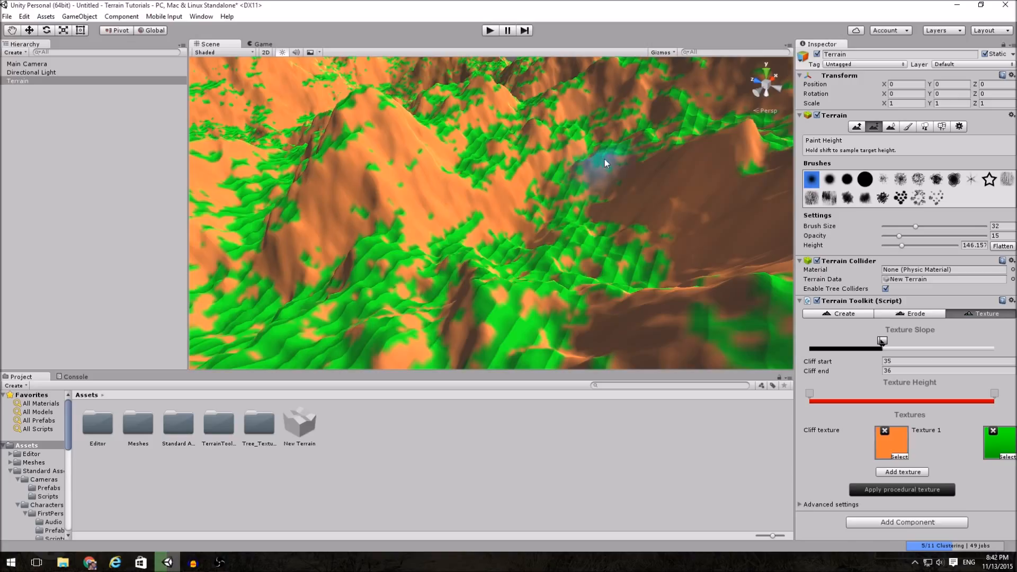
Raise the terrain along the ridge between the peaks and reapply the procedural texture to the reshaped slopes
{"action": "left_click", "coordinate": [862, 127]}
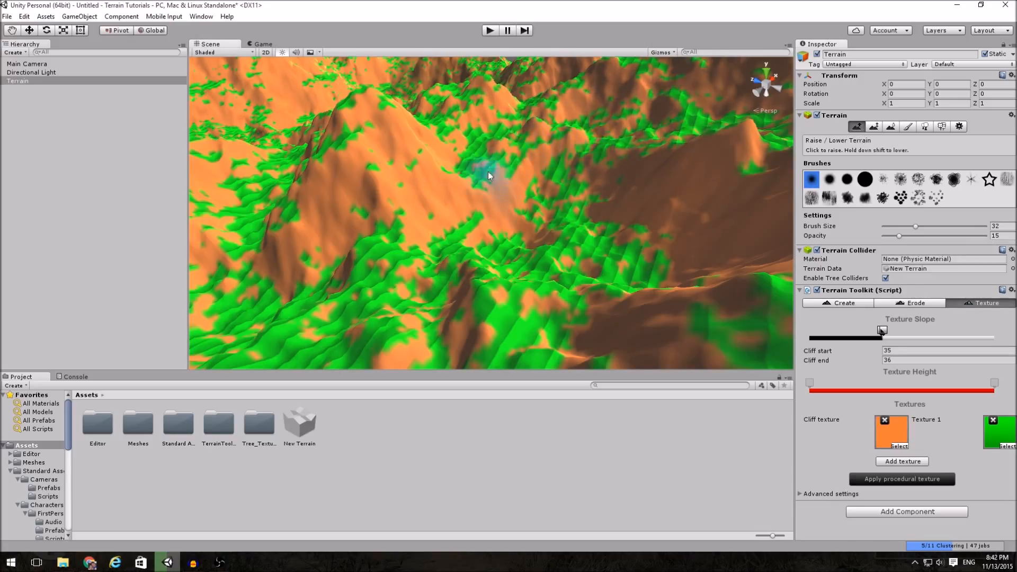
{"action": "mouse_move", "coordinate": [531, 144]}
{"action": "left_mouse_down"}
{"action": "mouse_move", "coordinate": [641, 173]}
{"action": "mouse_move", "coordinate": [595, 135]}
{"action": "left_mouse_up"}
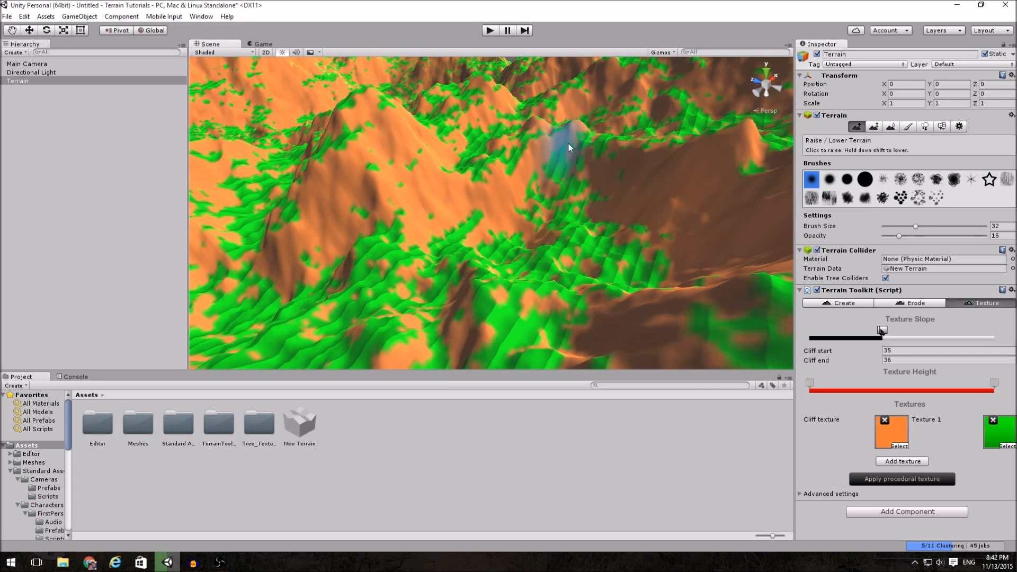
{"action": "left_click", "coordinate": [907, 479]}
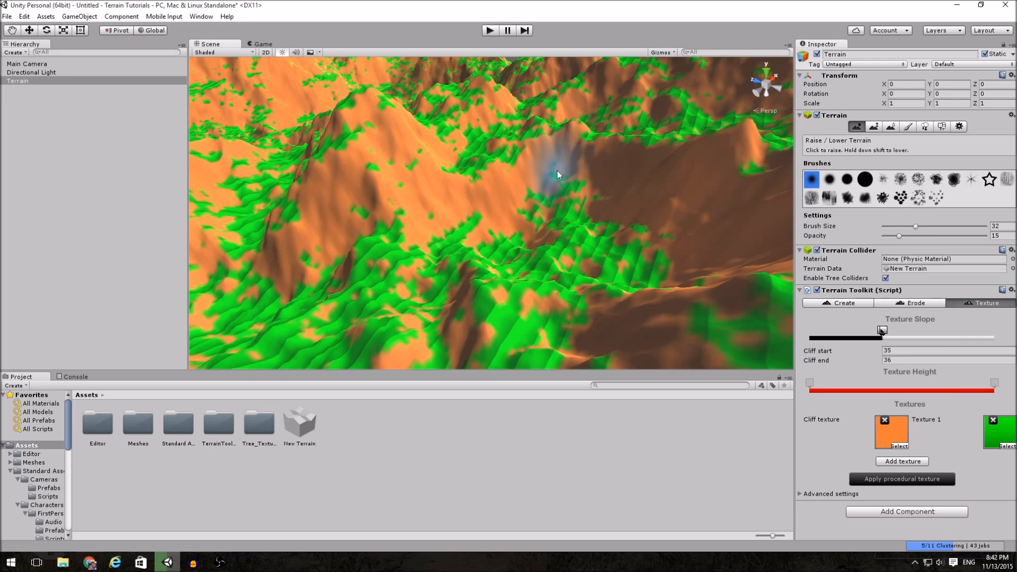
{"action": "left_click_drag", "start_coordinate": [650, 134], "coordinate": [529, 143], "text": "alt"}
{"action": "left_click", "coordinate": [895, 482]}
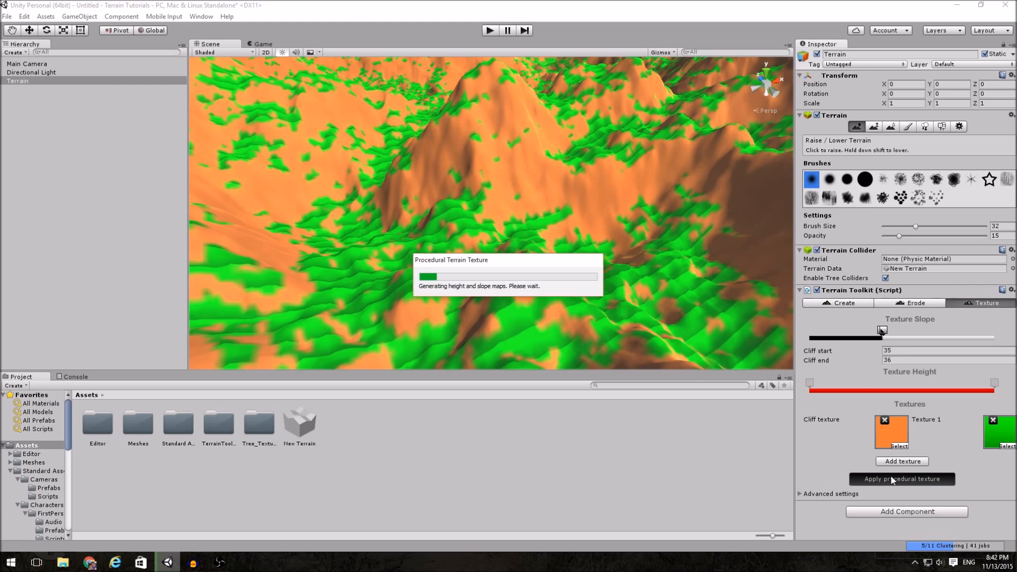
{"action": "left_click_drag", "start_coordinate": [665, 272], "coordinate": [674, 246], "text": "alt"}
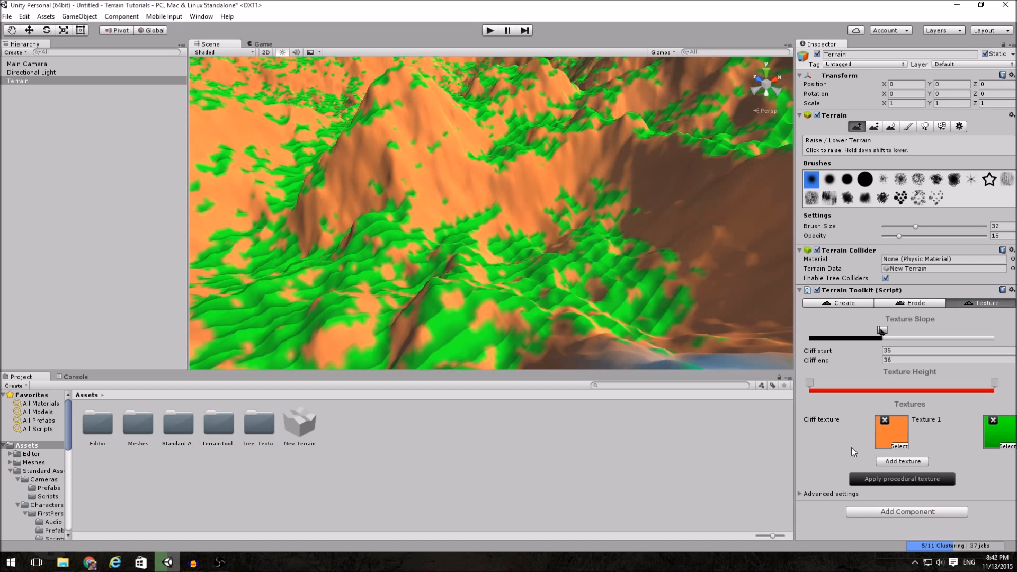
{"action": "left_click", "coordinate": [902, 479]}
{"action": "mouse_move", "coordinate": [623, 204]}
{"action": "left_mouse_down", "text": "alt"}
{"action": "mouse_move", "coordinate": [630, 192]}
{"action": "mouse_move", "coordinate": [731, 186]}
{"action": "mouse_move", "coordinate": [828, 193]}
{"action": "mouse_move", "coordinate": [586, 211]}
{"action": "mouse_move", "coordinate": [601, 216]}
{"action": "mouse_move", "coordinate": [658, 302]}
{"action": "mouse_move", "coordinate": [647, 284]}
{"action": "mouse_move", "coordinate": [667, 275]}
{"action": "left_mouse_up", "text": "alt"}
Smooth the rough valley ground with the larger solid round brush at opacity 51, and reapply the procedural texture
{"action": "left_click", "coordinate": [889, 129]}
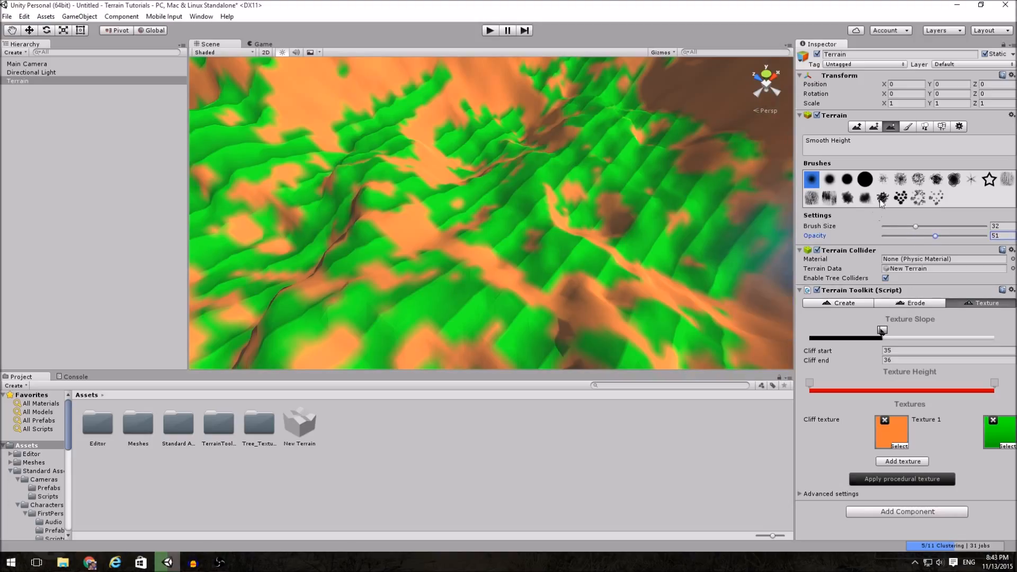
{"action": "left_click", "coordinate": [847, 179]}
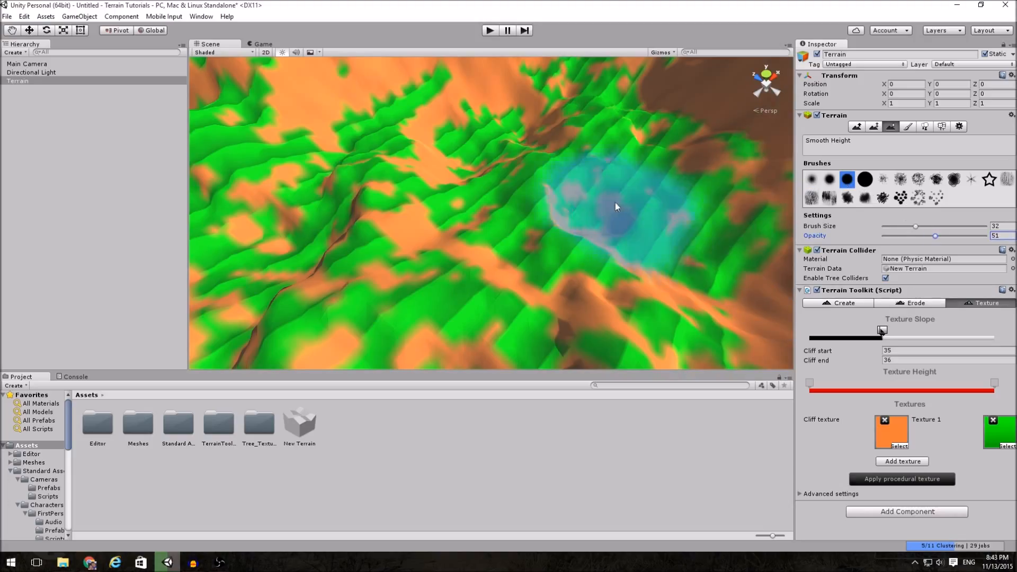
{"action": "mouse_move", "coordinate": [583, 152]}
{"action": "left_mouse_down", "text": "alt"}
{"action": "mouse_move", "coordinate": [466, 228]}
{"action": "mouse_move", "coordinate": [579, 177]}
{"action": "mouse_move", "coordinate": [460, 171]}
{"action": "left_mouse_up", "text": "alt"}
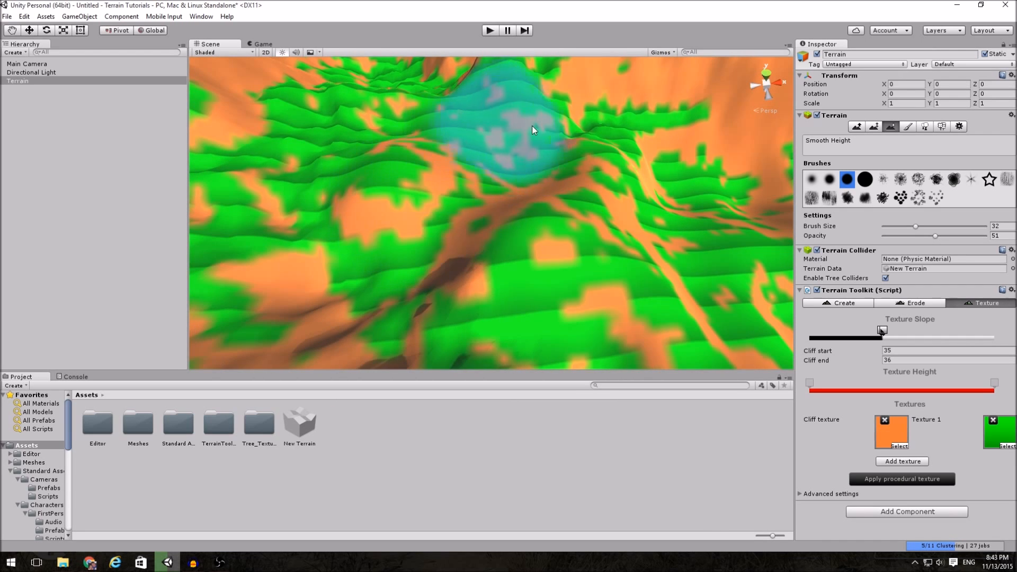
{"action": "left_click_drag", "start_coordinate": [697, 202], "coordinate": [478, 188], "text": "alt"}
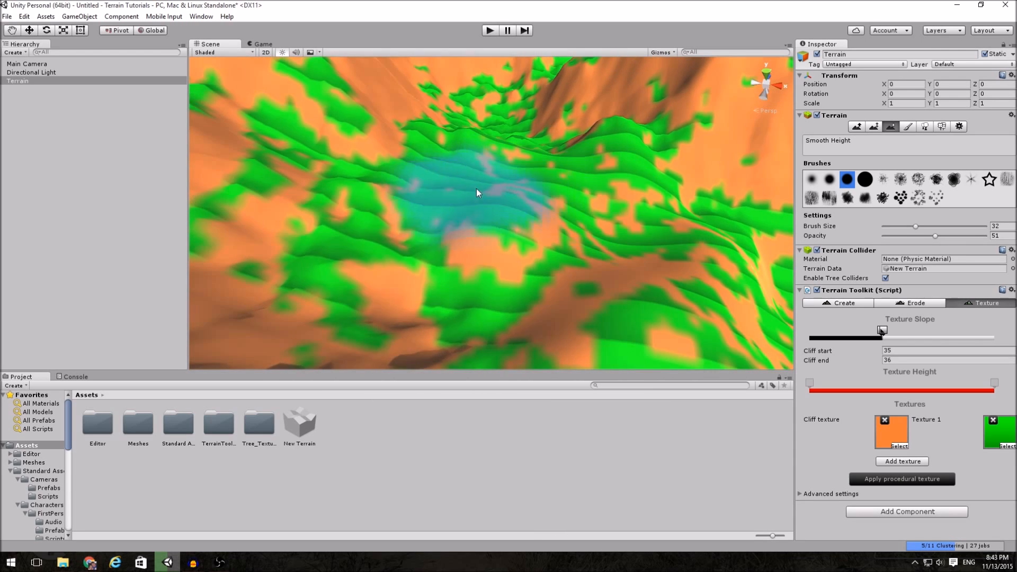
{"action": "left_click_drag", "start_coordinate": [615, 258], "coordinate": [757, 212], "text": "alt"}
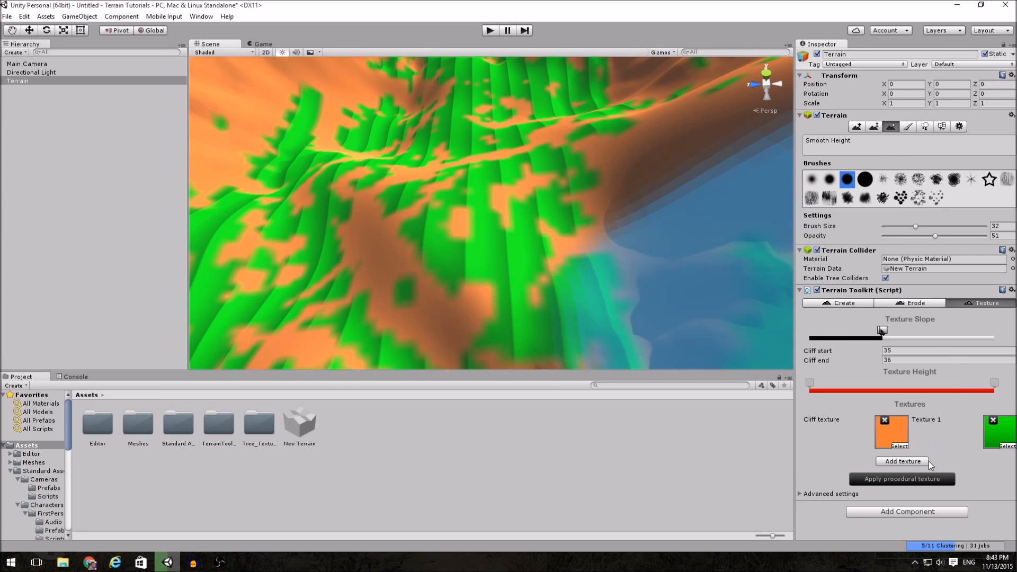
{"action": "left_click", "coordinate": [926, 479]}
{"action": "left_click_drag", "start_coordinate": [529, 307], "coordinate": [948, 249], "text": "alt"}
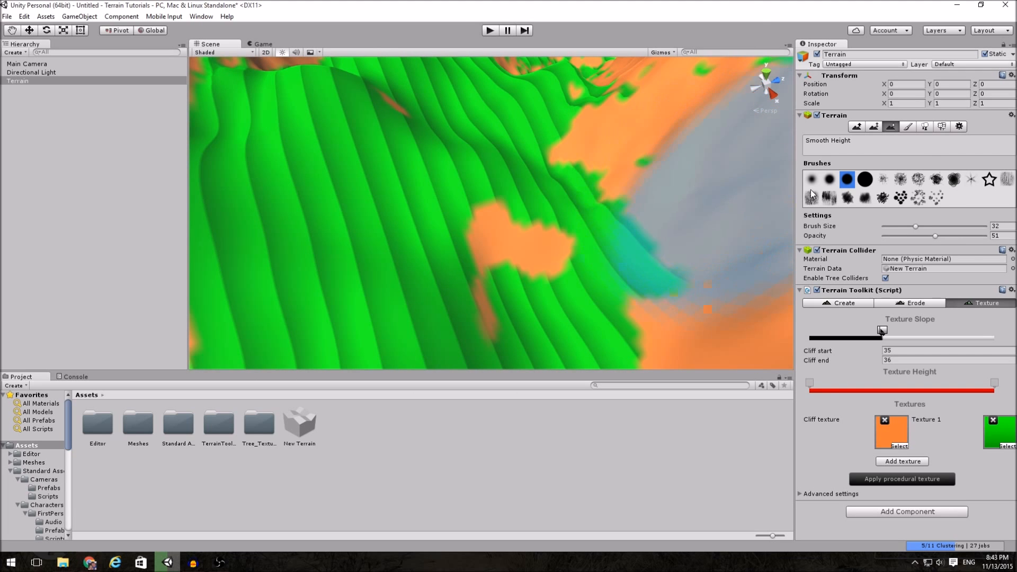
Flatten a ledge into the steep hillside with Paint Height at brush size 12 and opacity 12, using sampled heights, and reapply the procedural texture
{"action": "left_click", "coordinate": [873, 126]}
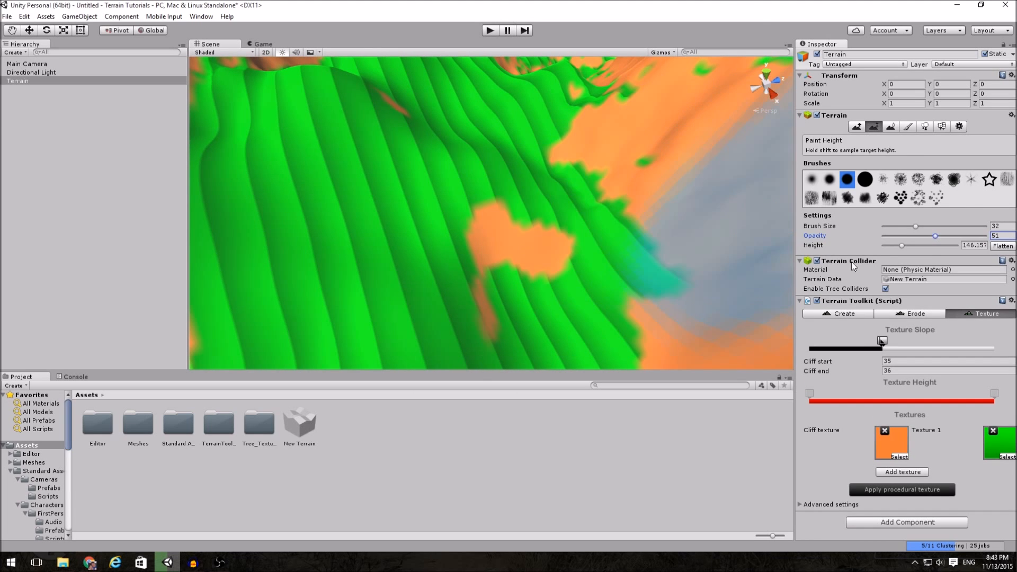
{"action": "left_click", "coordinate": [895, 227]}
{"action": "left_click", "coordinate": [907, 236]}
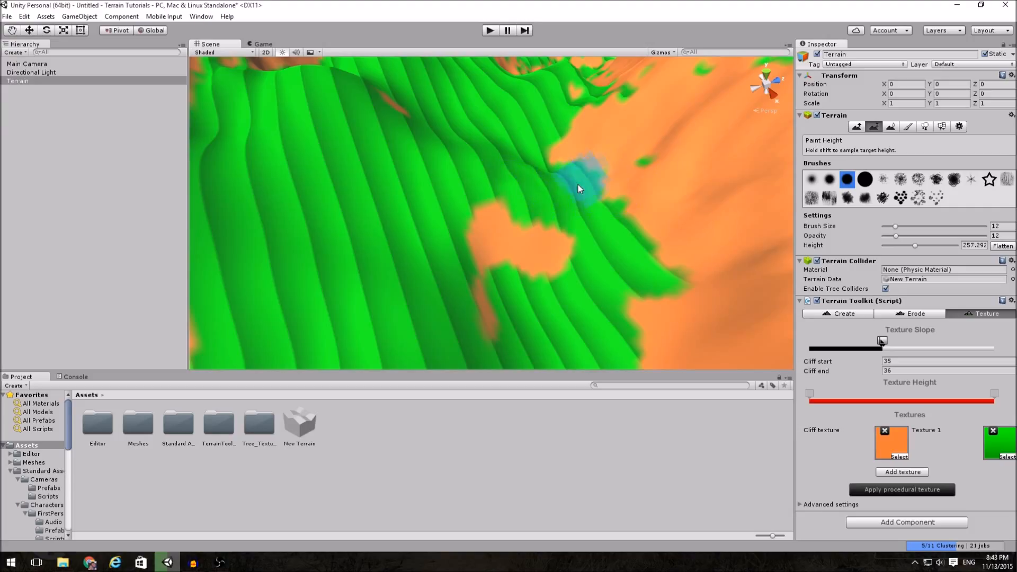
{"action": "left_click", "coordinate": [518, 179], "text": "shift"}
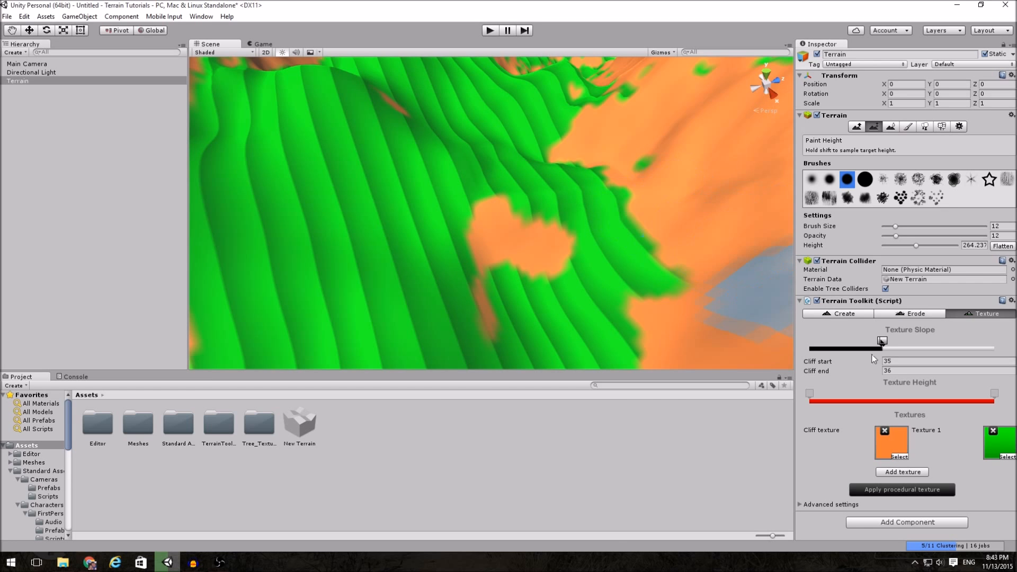
{"action": "left_click", "coordinate": [901, 489]}
Extend the ledge down the steep hillside with Paint Height at brush size 12 and opacity 12, using sampled heights, and reapply the procedural texture
{"action": "left_click_drag", "start_coordinate": [639, 222], "coordinate": [543, 285], "text": "alt"}
{"action": "left_click", "coordinate": [473, 287], "text": "shift"}
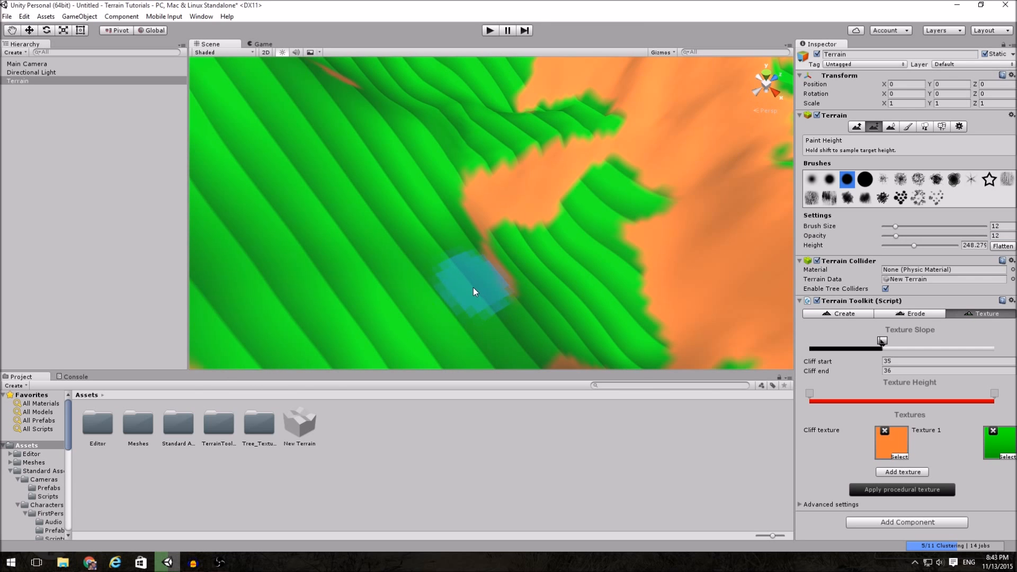
{"action": "left_click_drag", "start_coordinate": [473, 287], "coordinate": [506, 281]}
{"action": "left_click_drag", "start_coordinate": [580, 278], "coordinate": [468, 277], "text": "alt"}
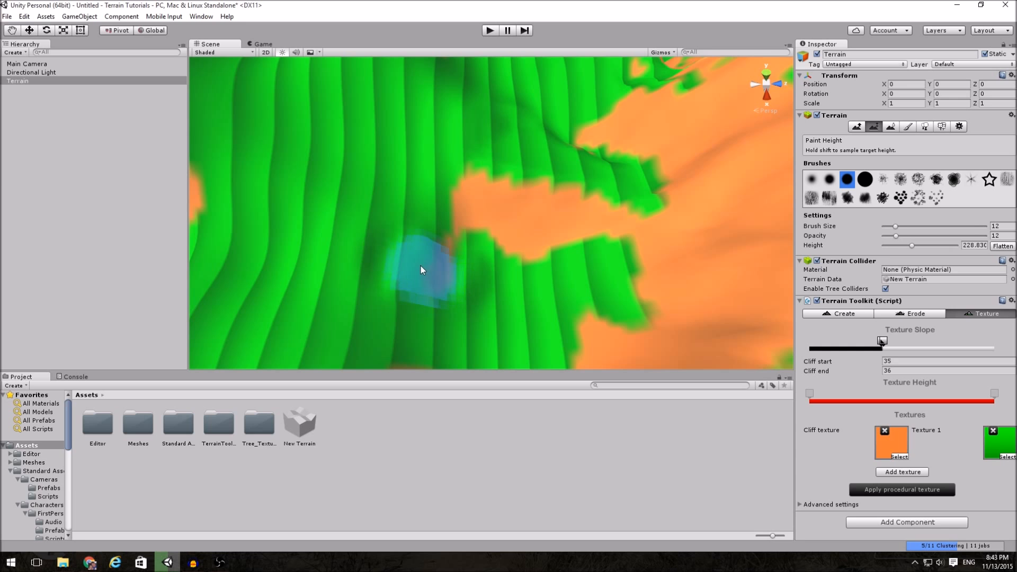
{"action": "left_click", "coordinate": [421, 266], "text": "shift"}
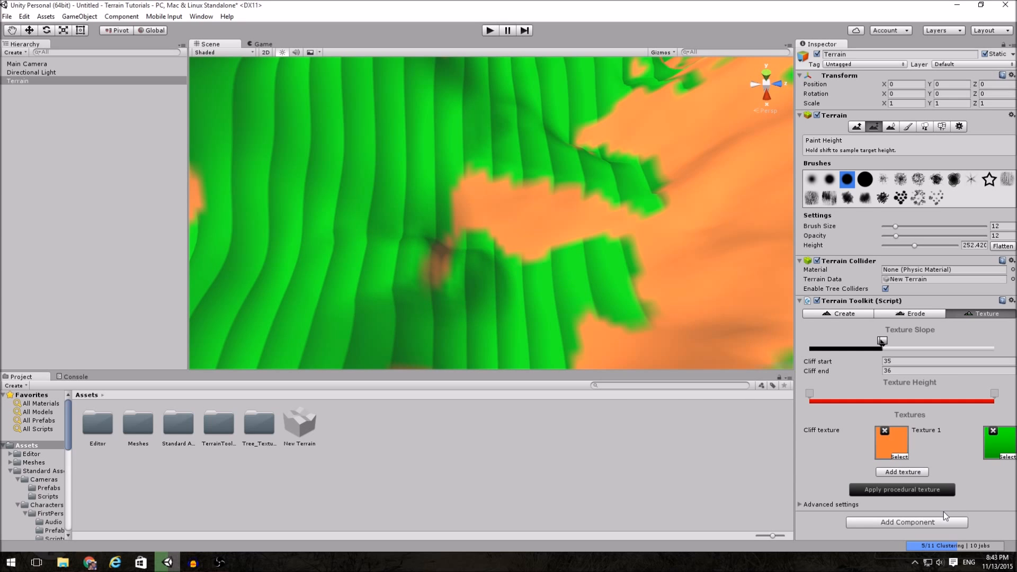
{"action": "left_click_drag", "start_coordinate": [465, 303], "coordinate": [490, 318], "text": "alt"}
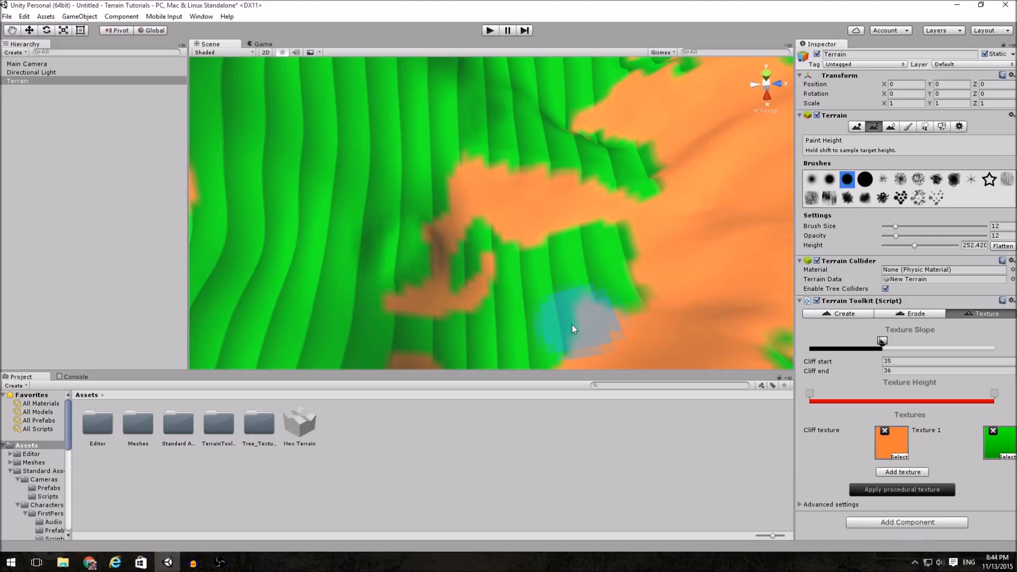
Smooth the hillside ledges with Smooth Height at brush size 27 and opacity 39, and reapply the procedural texture
{"action": "left_click", "coordinate": [895, 129]}
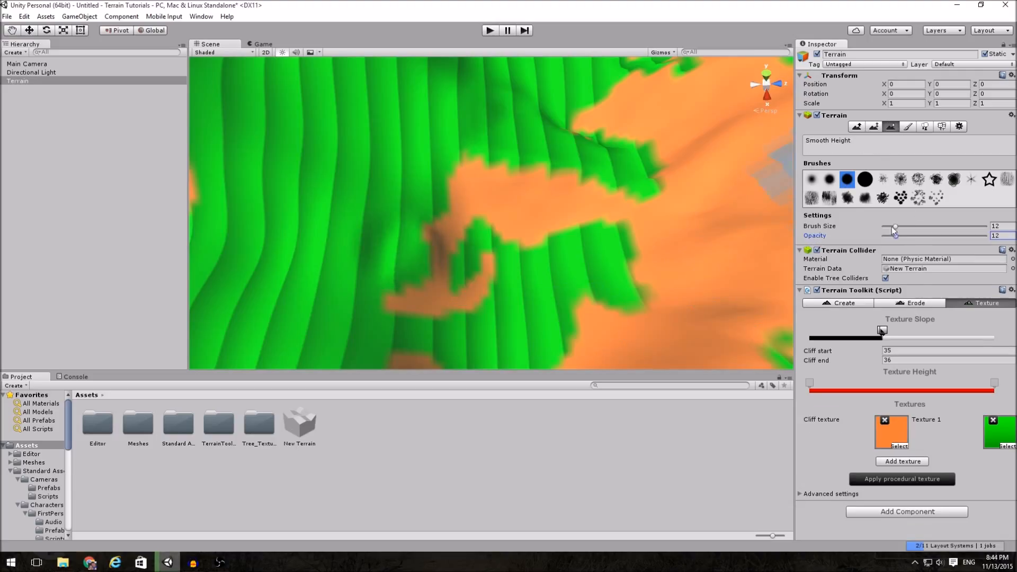
{"action": "left_click_drag", "start_coordinate": [910, 237], "coordinate": [923, 236]}
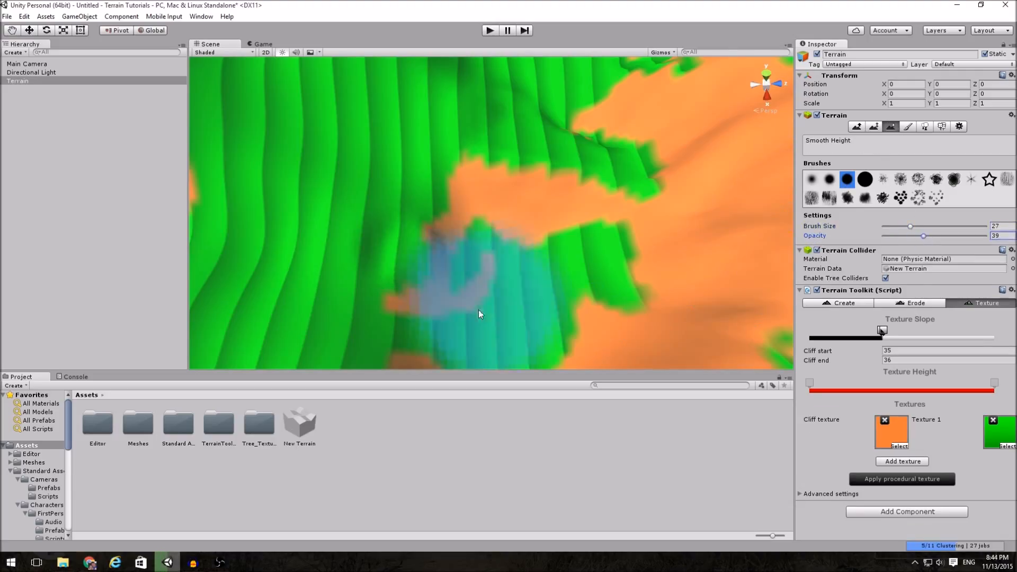
{"action": "left_click_drag", "start_coordinate": [421, 320], "coordinate": [836, 268], "text": "alt"}
{"action": "left_click", "coordinate": [926, 483]}
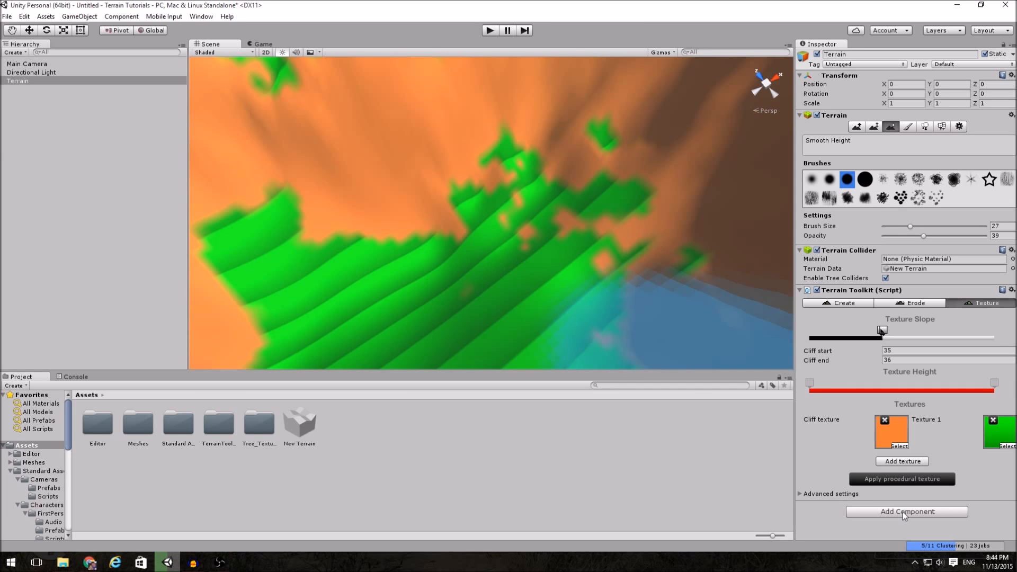
{"action": "left_click", "coordinate": [903, 479]}
Shape stepped ledges across the ravine between the steep slopes with Paint Height at brush size 27, lowering the opacity to 15 and resampling heights
{"action": "mouse_move", "coordinate": [642, 250]}
{"action": "right_mouse_down"}
{"action": "mouse_move", "coordinate": [654, 256]}
{"action": "mouse_move", "coordinate": [583, 223]}
{"action": "mouse_move", "coordinate": [380, 90]}
{"action": "mouse_move", "coordinate": [363, 129]}
{"action": "mouse_move", "coordinate": [399, 177]}
{"action": "mouse_move", "coordinate": [307, 181]}
{"action": "mouse_move", "coordinate": [315, 189]}
{"action": "mouse_move", "coordinate": [311, 161]}
{"action": "mouse_move", "coordinate": [277, 150]}
{"action": "mouse_move", "coordinate": [236, 158]}
{"action": "mouse_move", "coordinate": [256, 198]}
{"action": "mouse_move", "coordinate": [428, 202]}
{"action": "mouse_move", "coordinate": [155, 210]}
{"action": "mouse_move", "coordinate": [37, 188]}
{"action": "mouse_move", "coordinate": [964, 186]}
{"action": "right_mouse_up"}
{"action": "key", "text": "shift+w"}
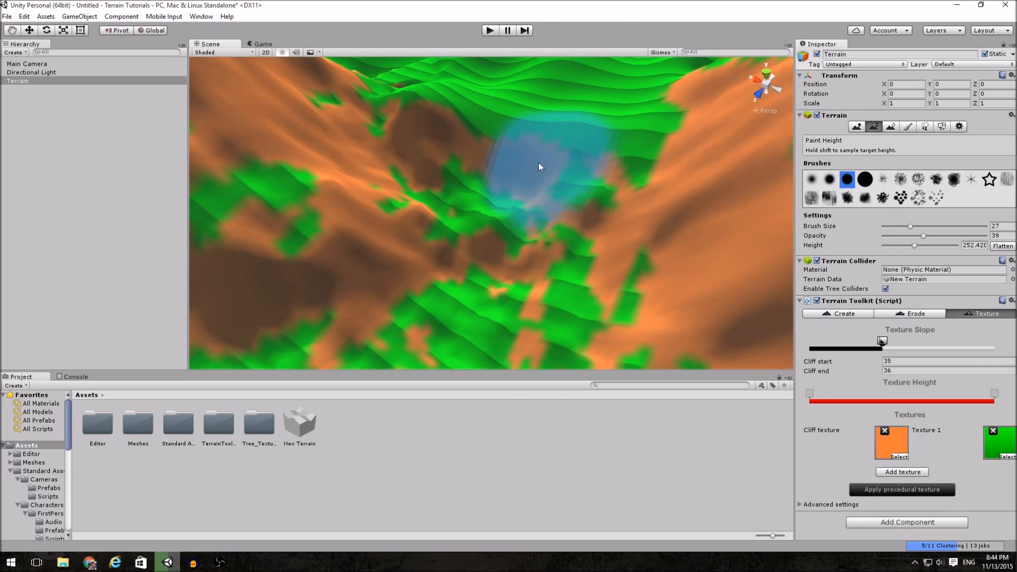
{"action": "left_click", "coordinate": [482, 157], "text": "shift"}
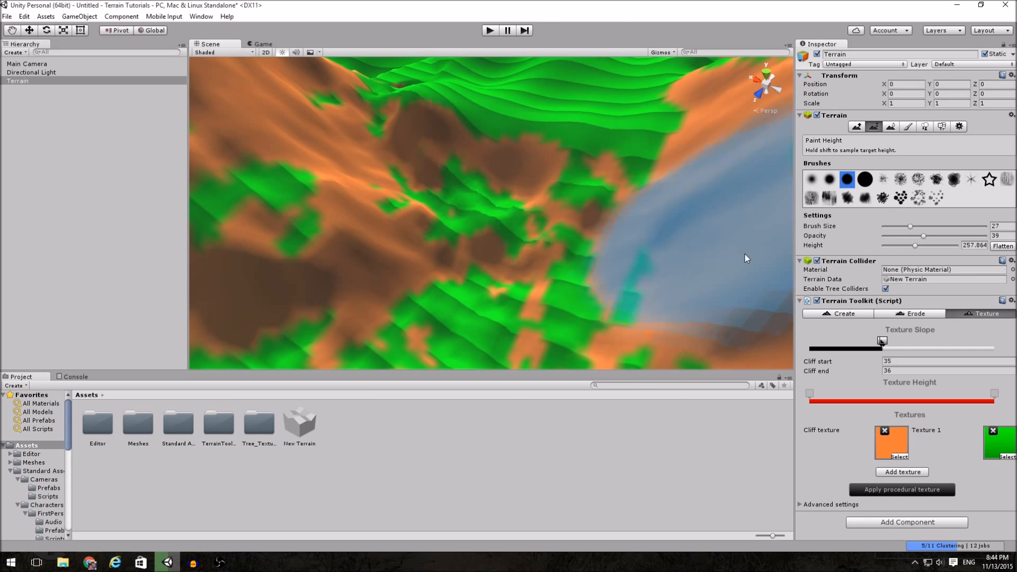
{"action": "left_click", "coordinate": [899, 236]}
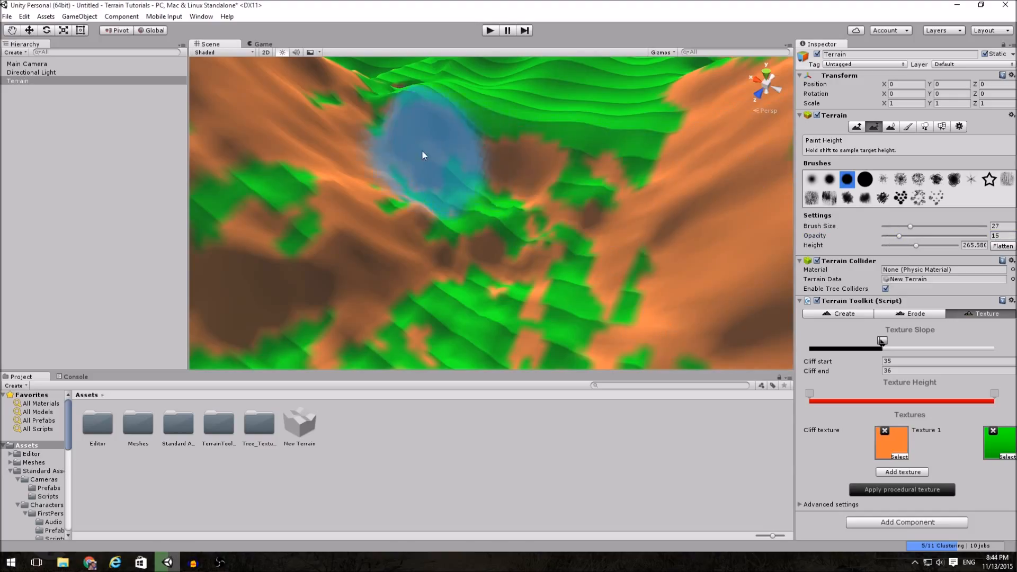
{"action": "left_click", "coordinate": [507, 167], "text": "shift"}
{"action": "left_click", "coordinate": [578, 239], "text": "shift"}
{"action": "mouse_move", "coordinate": [578, 239]}
{"action": "left_mouse_down"}
{"action": "mouse_move", "coordinate": [457, 234]}
{"action": "mouse_move", "coordinate": [566, 251]}
{"action": "left_mouse_up"}
{"action": "right_click_drag", "start_coordinate": [519, 270], "coordinate": [461, 299]}
{"action": "right_click_drag", "start_coordinate": [508, 223], "coordinate": [597, 140]}
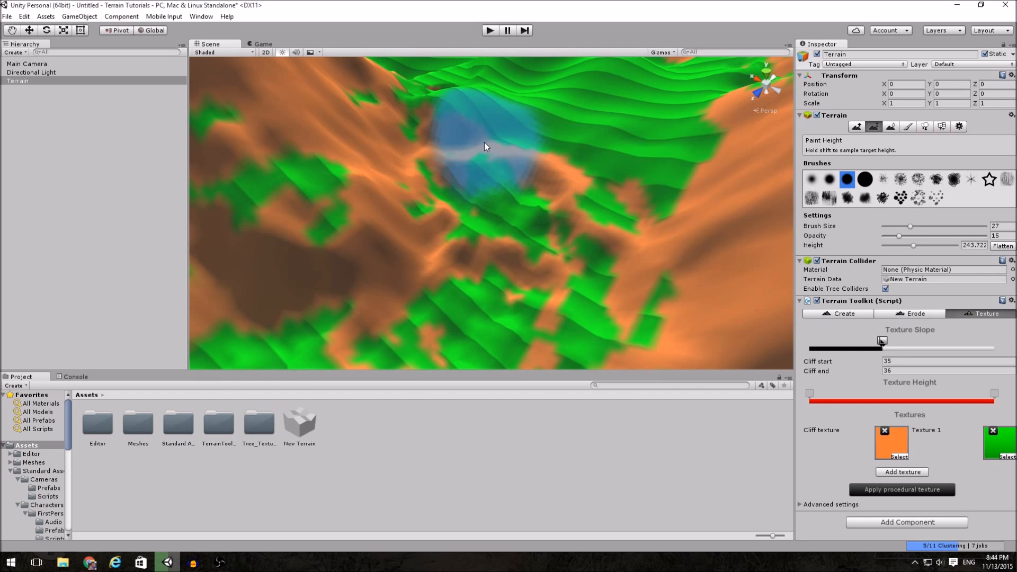
{"action": "left_click", "coordinate": [446, 125], "text": "shift"}
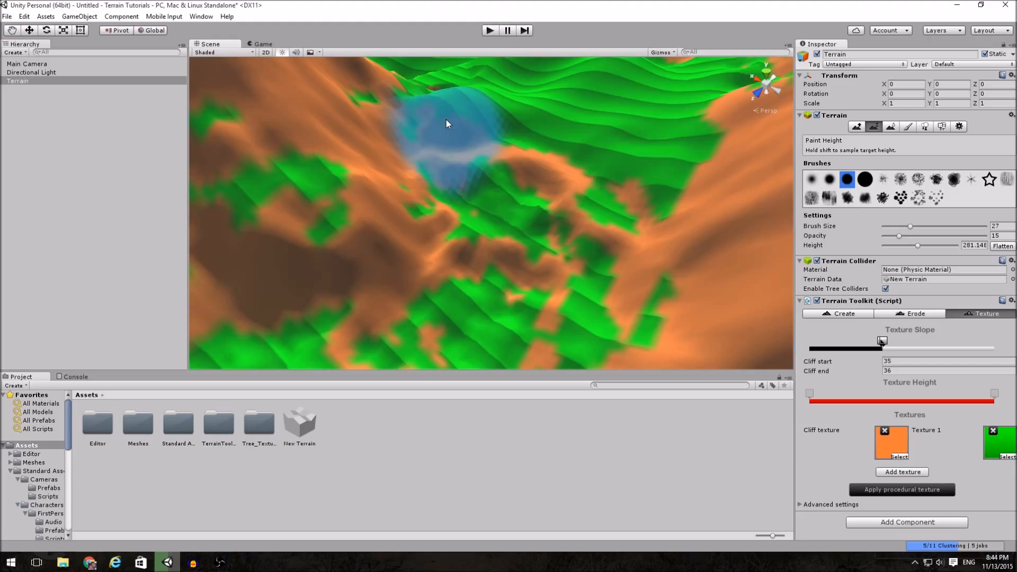
{"action": "left_click", "coordinate": [589, 164], "text": "shift"}
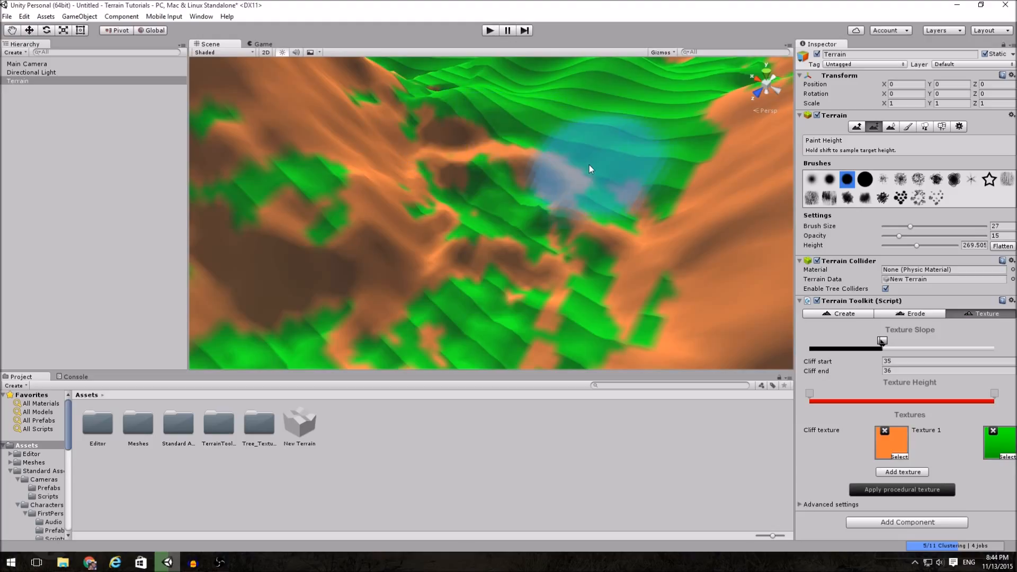
{"action": "left_click", "coordinate": [644, 199], "text": "shift"}
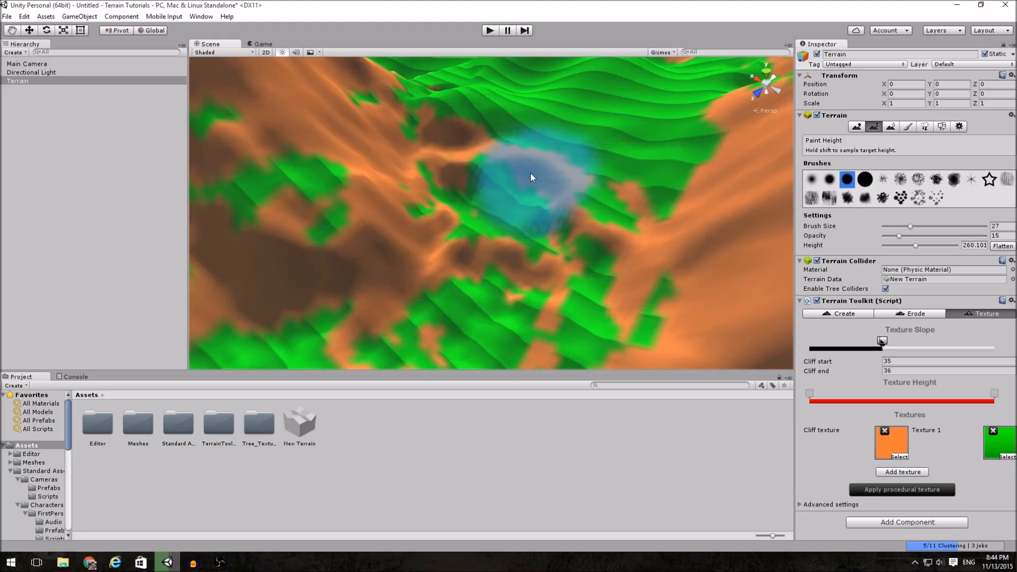
{"action": "left_click", "coordinate": [431, 176], "text": "shift"}
{"action": "left_click", "coordinate": [504, 243], "text": "shift"}
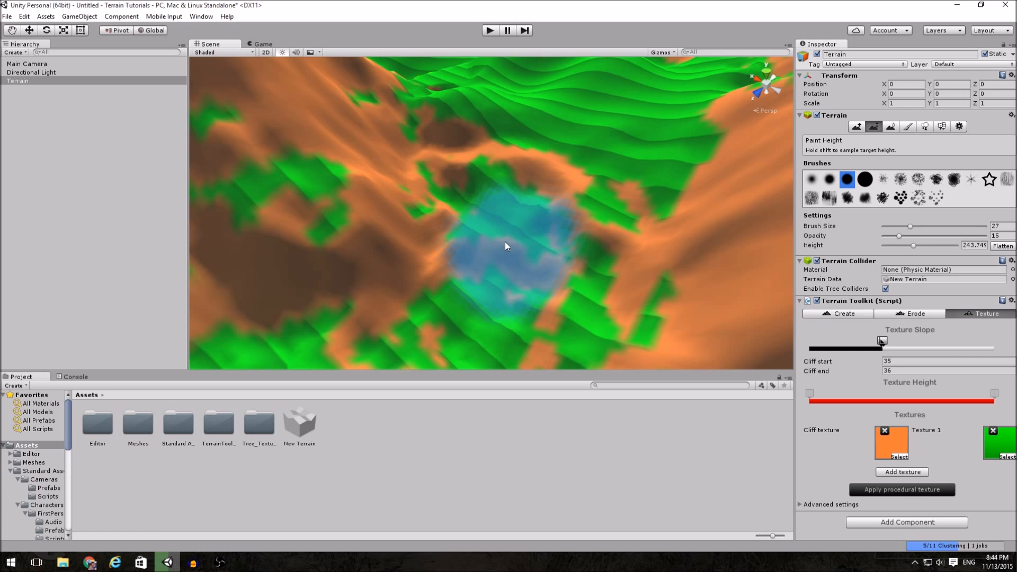
{"action": "left_click", "coordinate": [586, 230], "text": "shift"}
Smooth the ravine ledges with Smooth Height at brush size 27 and opacity 15, and reapply the procedural texture
{"action": "mouse_move", "coordinate": [599, 206]}
{"action": "right_mouse_down"}
{"action": "mouse_move", "coordinate": [669, 186]}
{"action": "mouse_move", "coordinate": [738, 193]}
{"action": "right_mouse_up"}
{"action": "left_click", "coordinate": [890, 126]}
{"action": "mouse_move", "coordinate": [418, 216]}
{"action": "left_mouse_down"}
{"action": "mouse_move", "coordinate": [461, 199]}
{"action": "mouse_move", "coordinate": [550, 237]}
{"action": "mouse_move", "coordinate": [536, 196]}
{"action": "left_mouse_up"}
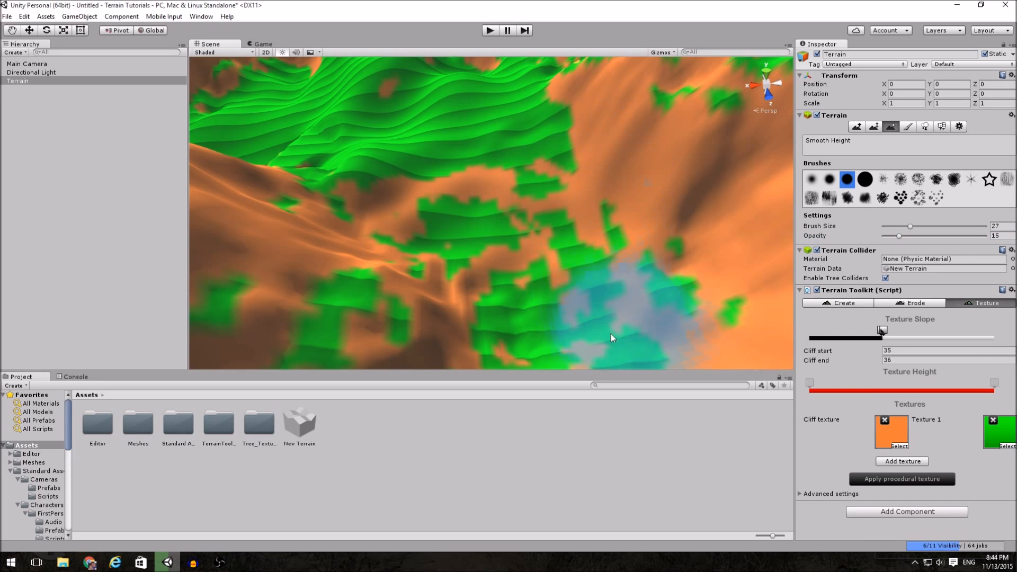
{"action": "left_click", "coordinate": [904, 483]}
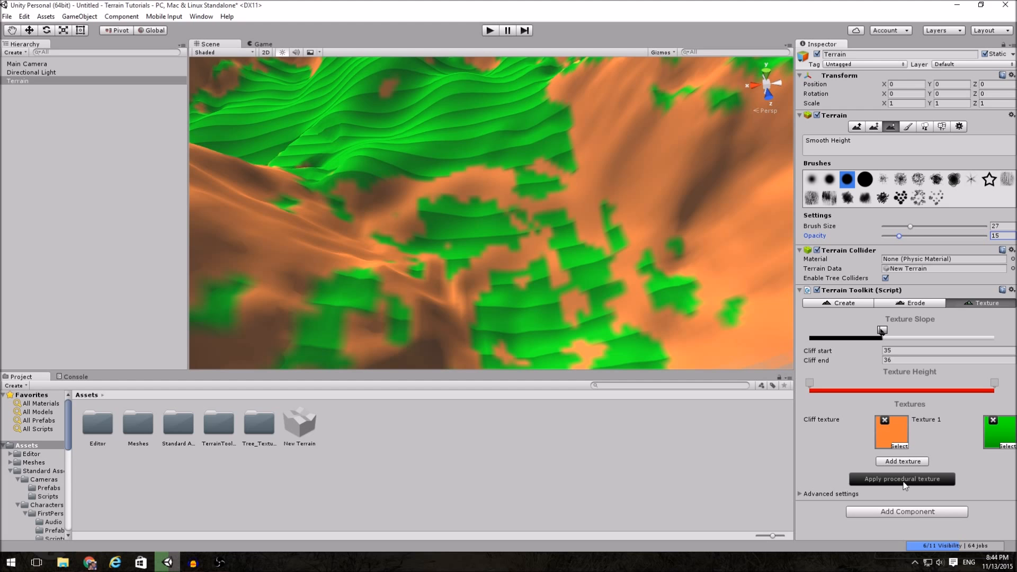
Smooth the narrow green valley floor between the mountains with the same brush, and reapply the procedural texture
{"action": "mouse_move", "coordinate": [520, 215]}
{"action": "right_mouse_down"}
{"action": "mouse_move", "coordinate": [561, 194]}
{"action": "mouse_move", "coordinate": [551, 174]}
{"action": "mouse_move", "coordinate": [585, 211]}
{"action": "mouse_move", "coordinate": [748, 250]}
{"action": "mouse_move", "coordinate": [862, 220]}
{"action": "mouse_move", "coordinate": [954, 236]}
{"action": "mouse_move", "coordinate": [7, 243]}
{"action": "mouse_move", "coordinate": [144, 218]}
{"action": "mouse_move", "coordinate": [238, 186]}
{"action": "right_mouse_up"}
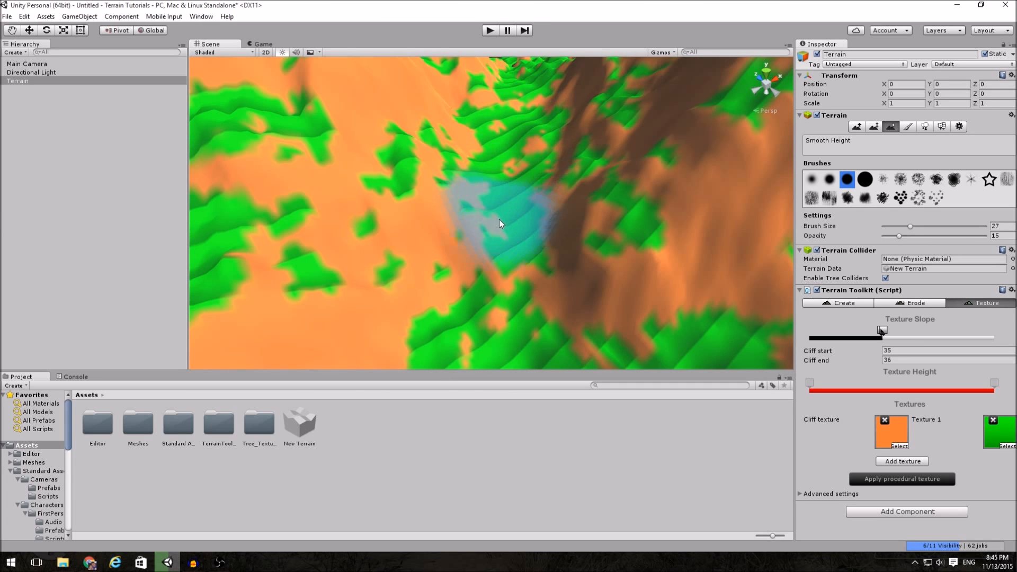
{"action": "left_click", "coordinate": [929, 480]}
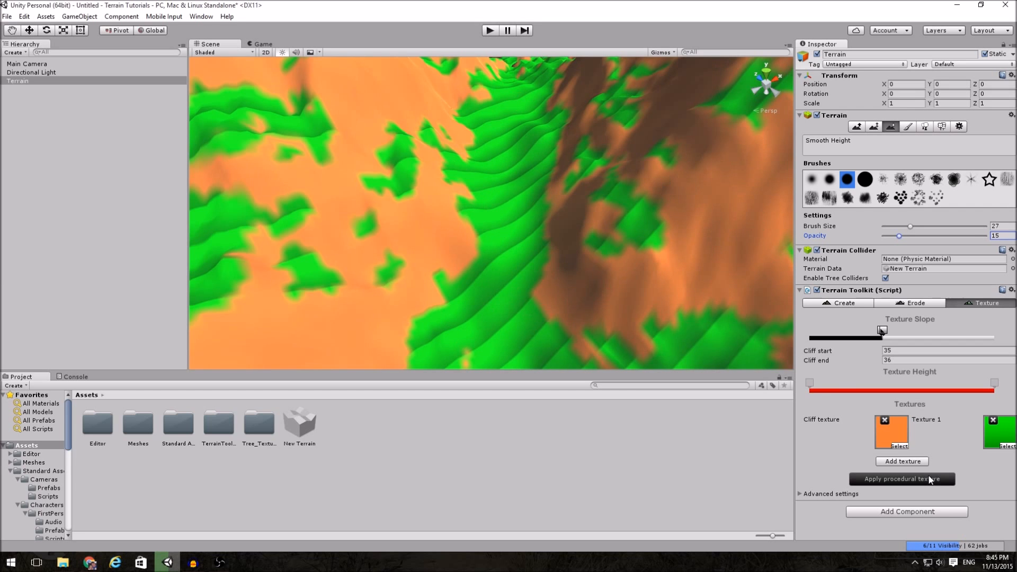
{"action": "mouse_move", "coordinate": [449, 178]}
{"action": "right_mouse_down"}
{"action": "mouse_move", "coordinate": [408, 152]}
{"action": "mouse_move", "coordinate": [520, 218]}
{"action": "mouse_move", "coordinate": [648, 231]}
{"action": "right_mouse_up"}
{"action": "left_click", "coordinate": [926, 480]}
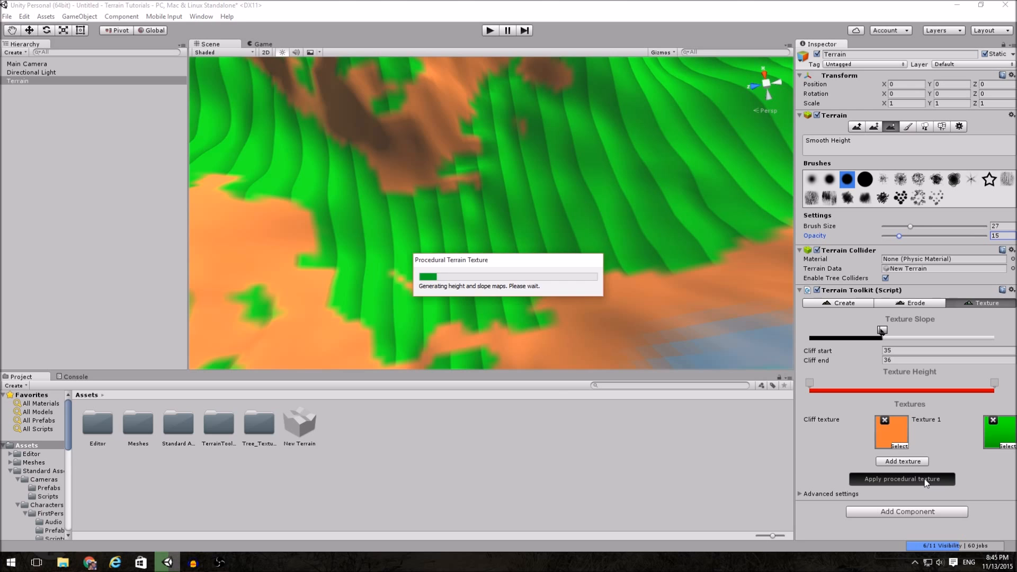
Raise the rocky spur beside the green valley into a ridge at brush size 27 and opacity 15, and reapply the procedural texture
{"action": "mouse_move", "coordinate": [699, 138]}
{"action": "right_mouse_down"}
{"action": "mouse_move", "coordinate": [726, 90]}
{"action": "mouse_move", "coordinate": [662, 115]}
{"action": "right_mouse_up"}
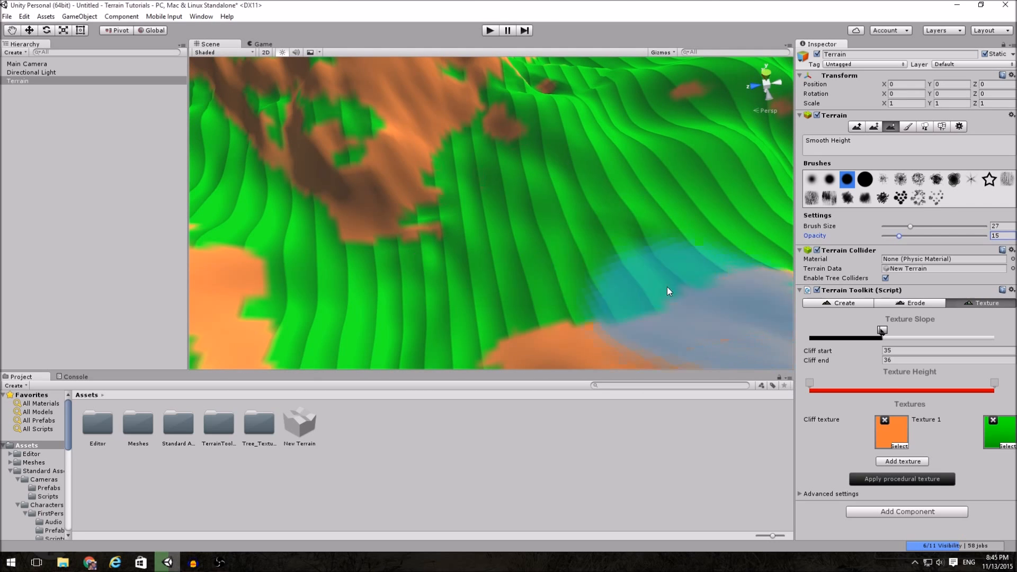
{"action": "right_click_drag", "start_coordinate": [604, 172], "coordinate": [434, 70]}
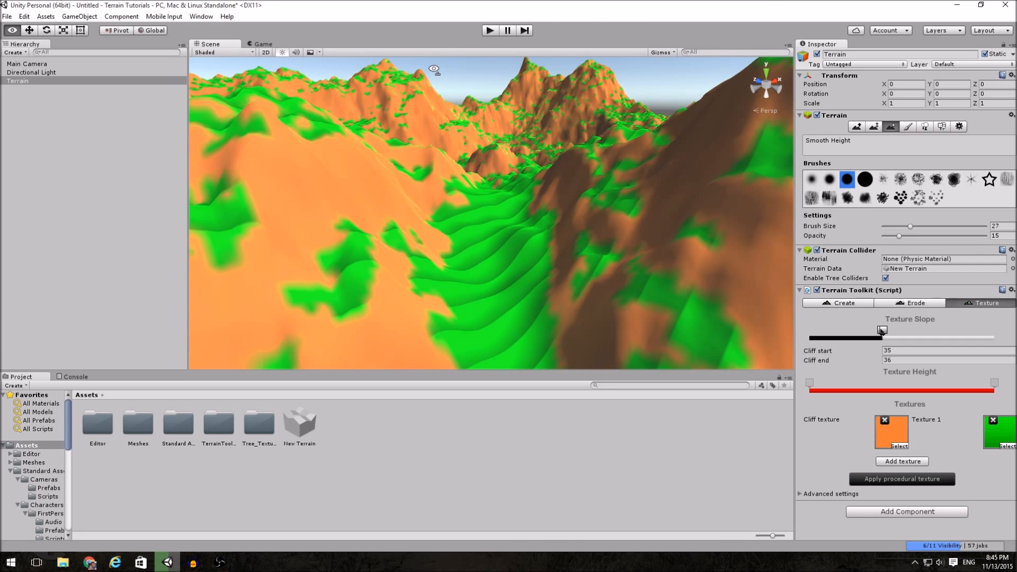
{"action": "mouse_move", "coordinate": [434, 69]}
{"action": "right_mouse_down"}
{"action": "mouse_move", "coordinate": [482, 211]}
{"action": "mouse_move", "coordinate": [570, 208]}
{"action": "right_mouse_up"}
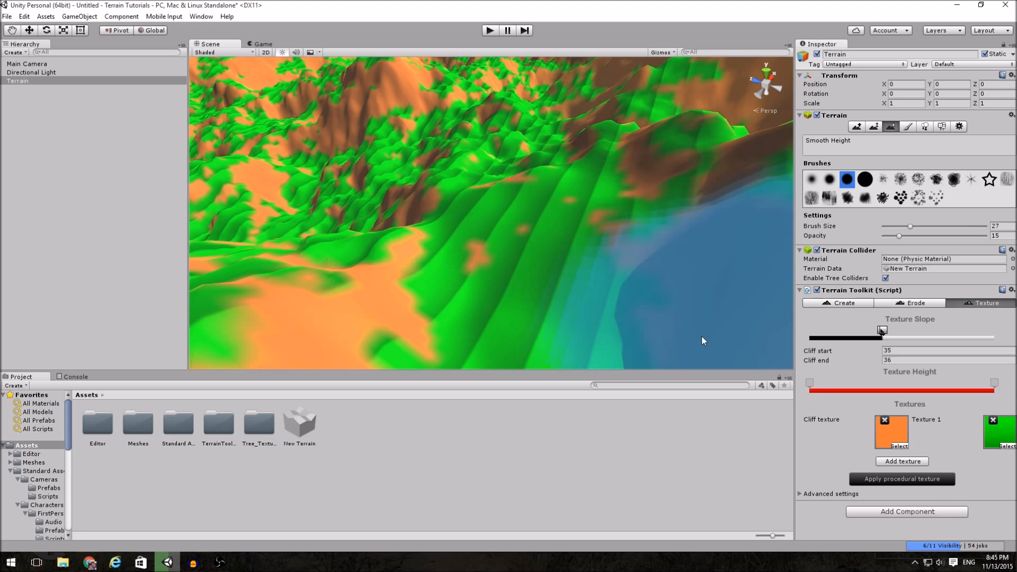
{"action": "mouse_move", "coordinate": [602, 323]}
{"action": "right_mouse_down"}
{"action": "mouse_move", "coordinate": [621, 301]}
{"action": "mouse_move", "coordinate": [926, 258]}
{"action": "mouse_move", "coordinate": [986, 276]}
{"action": "right_mouse_up"}
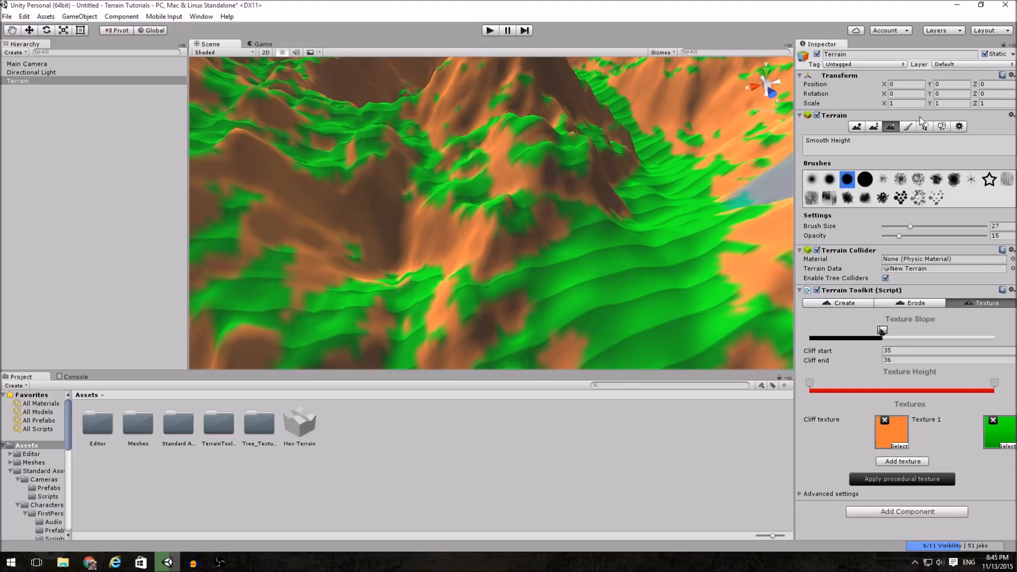
{"action": "left_click", "coordinate": [855, 129]}
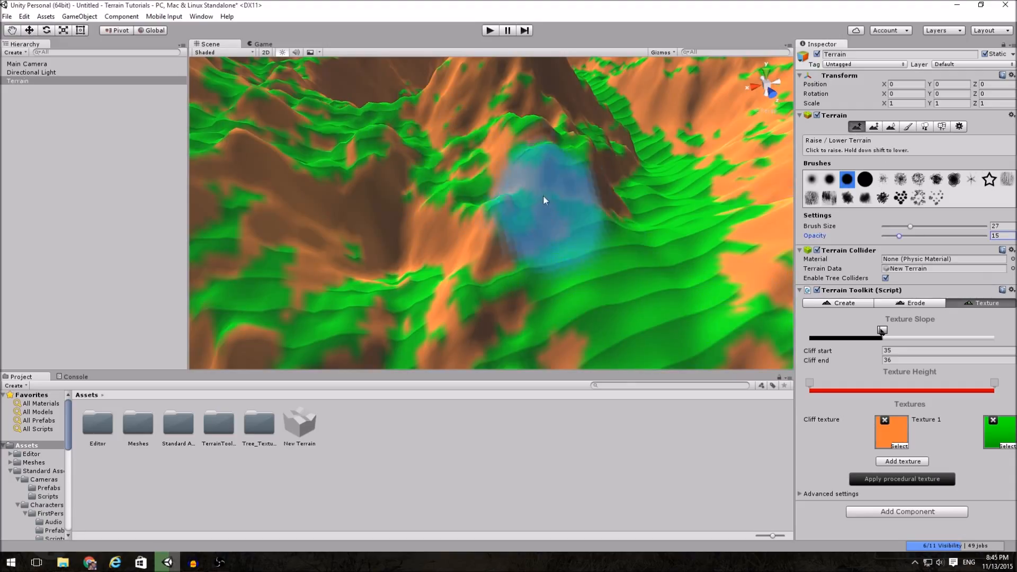
{"action": "mouse_move", "coordinate": [450, 182]}
{"action": "left_mouse_down"}
{"action": "mouse_move", "coordinate": [452, 204]}
{"action": "mouse_move", "coordinate": [501, 212]}
{"action": "mouse_move", "coordinate": [582, 121]}
{"action": "mouse_move", "coordinate": [562, 135]}
{"action": "mouse_move", "coordinate": [546, 130]}
{"action": "left_mouse_up"}
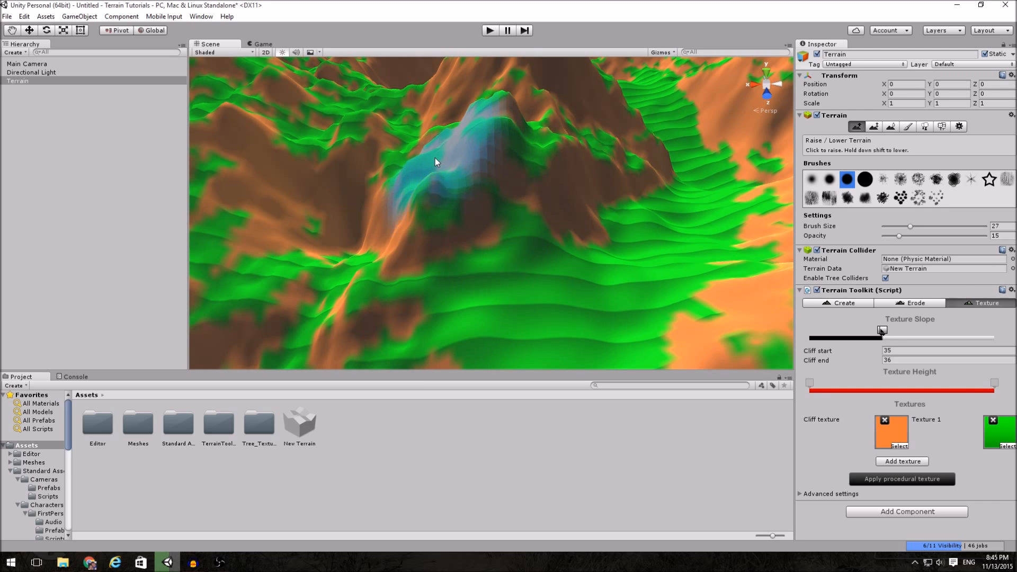
{"action": "left_click", "coordinate": [910, 479]}
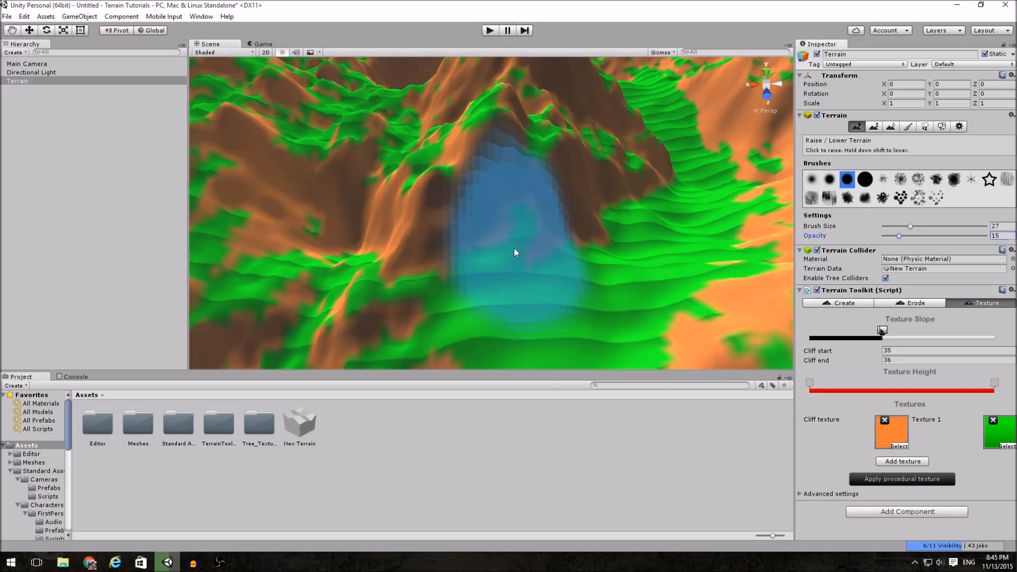
Touch up the green patch at the foot of the raised cliff at brush size 9, switch to Smooth Height, and reapply the procedural texture
{"action": "left_click_drag", "start_coordinate": [910, 226], "coordinate": [891, 226]}
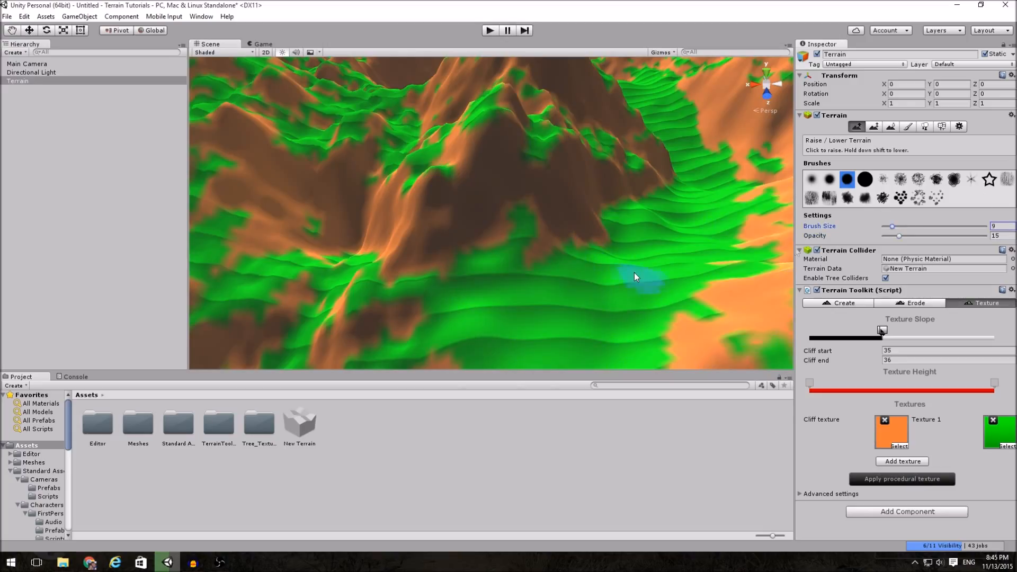
{"action": "left_click", "coordinate": [520, 222]}
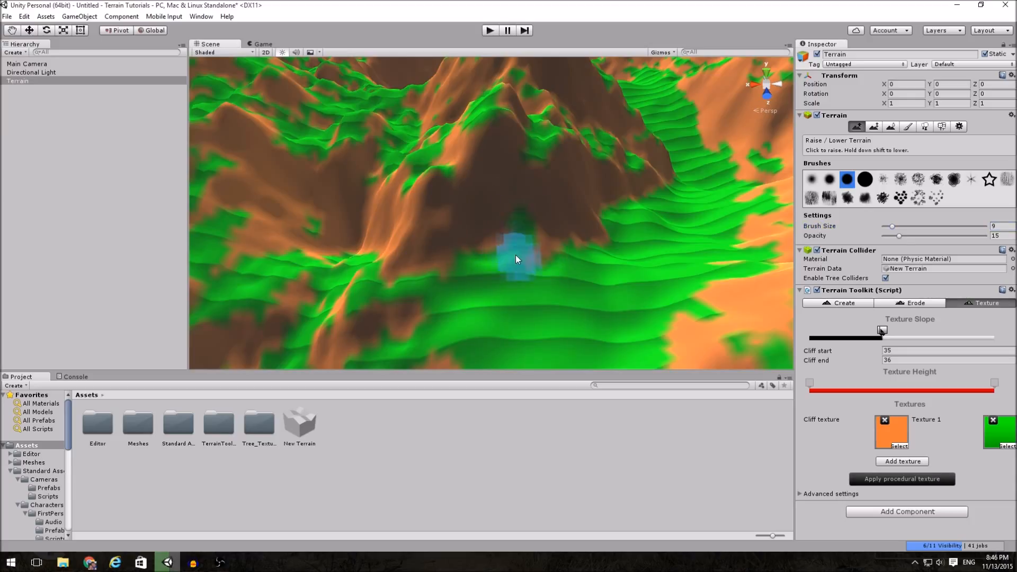
{"action": "left_click", "coordinate": [890, 126]}
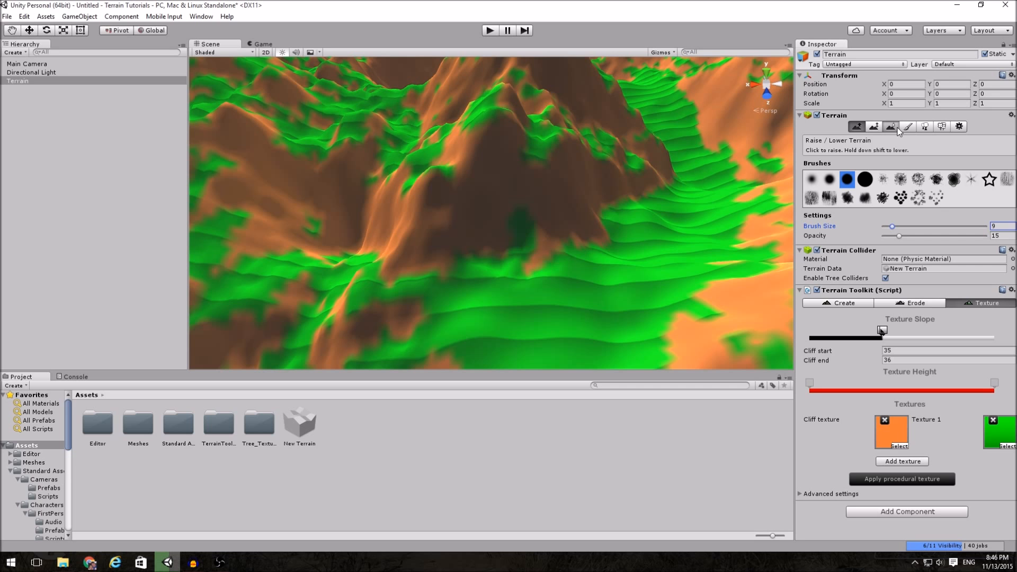
{"action": "left_click", "coordinate": [919, 480]}
Replace the orange cliff texture with CliffAlbedoSpecular
{"action": "left_click_drag", "start_coordinate": [593, 344], "coordinate": [213, 274], "text": "alt"}
{"action": "right_click_drag", "start_coordinate": [213, 274], "coordinate": [635, 352]}
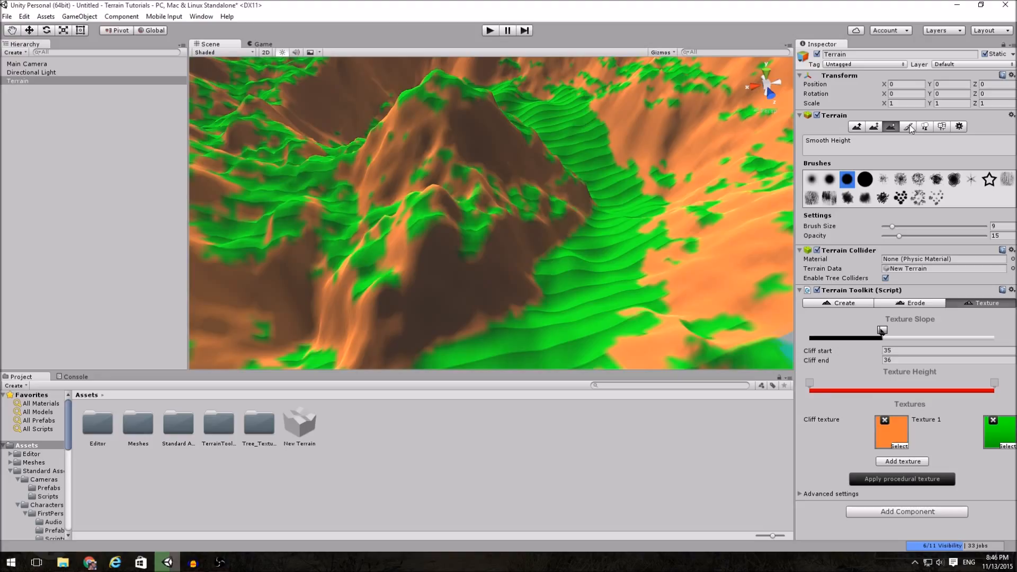
{"action": "left_click", "coordinate": [901, 449]}
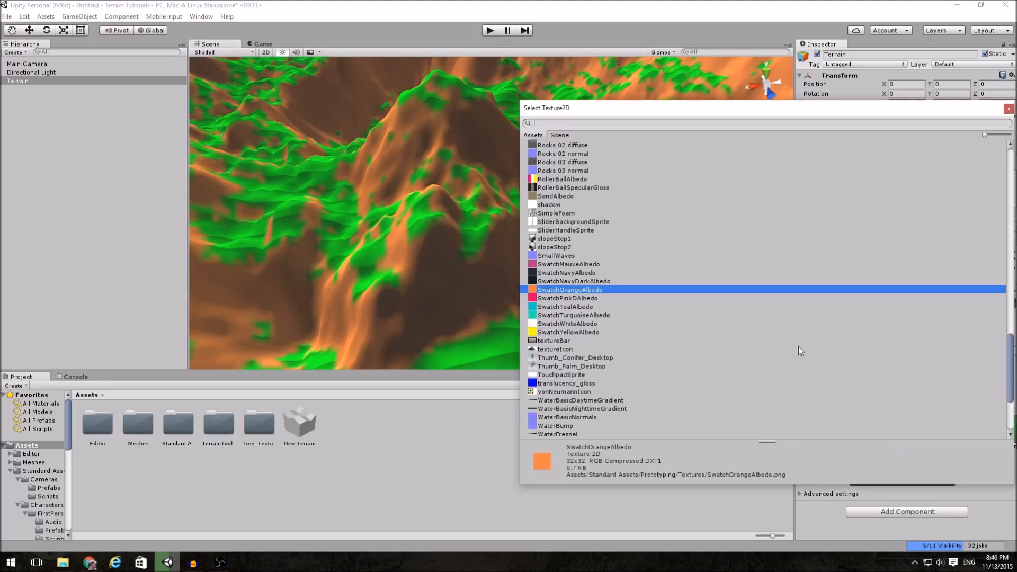
{"action": "type", "text": "cliff"}
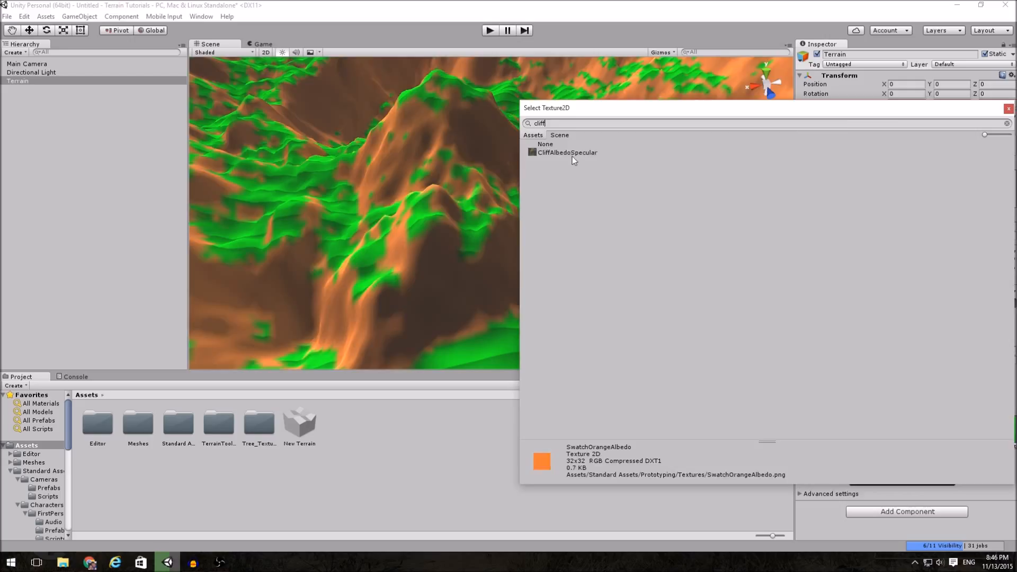
{"action": "double_click", "coordinate": [572, 154]}
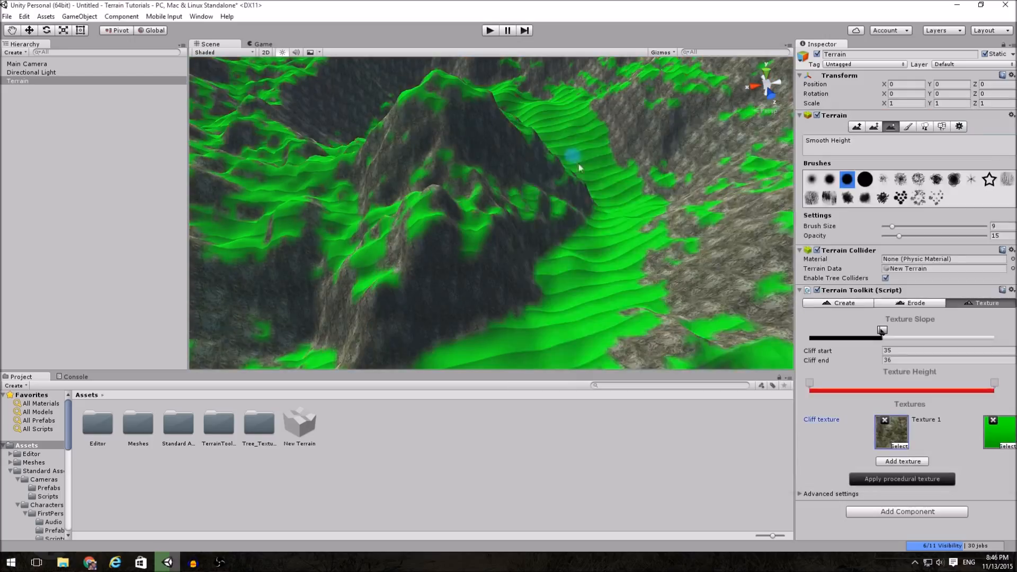
Replace the plain green Texture 1 with GrassHillAlbedo
{"action": "left_click", "coordinate": [1007, 444]}
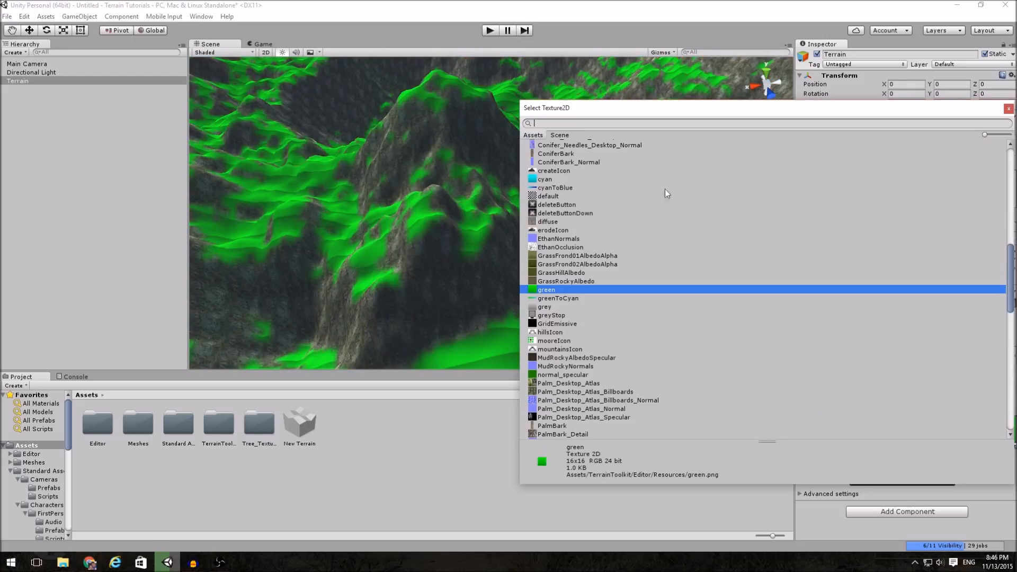
{"action": "type", "text": "grass"}
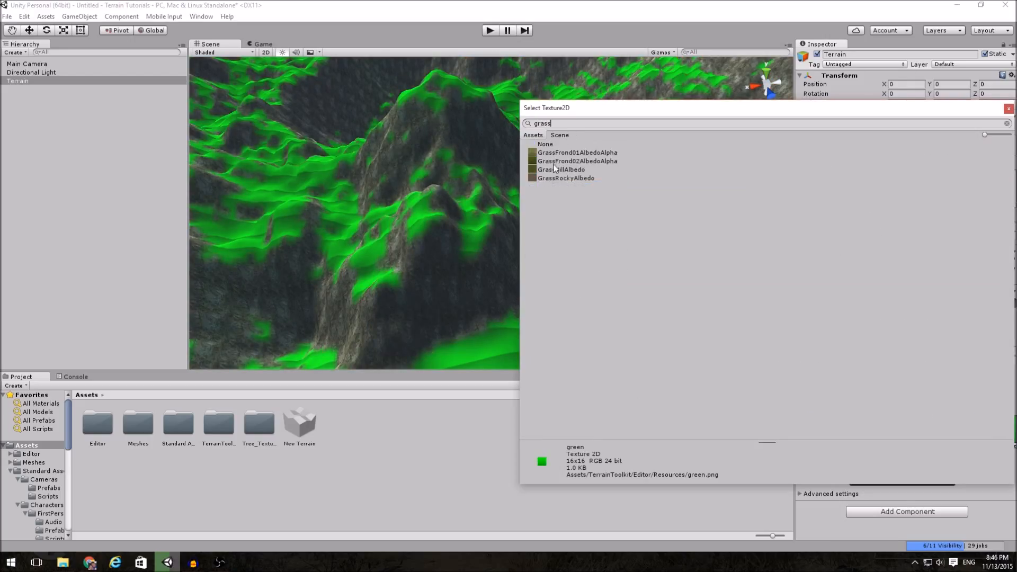
{"action": "double_click", "coordinate": [557, 170]}
{"action": "left_click_drag", "start_coordinate": [663, 227], "coordinate": [497, 206], "text": "alt"}
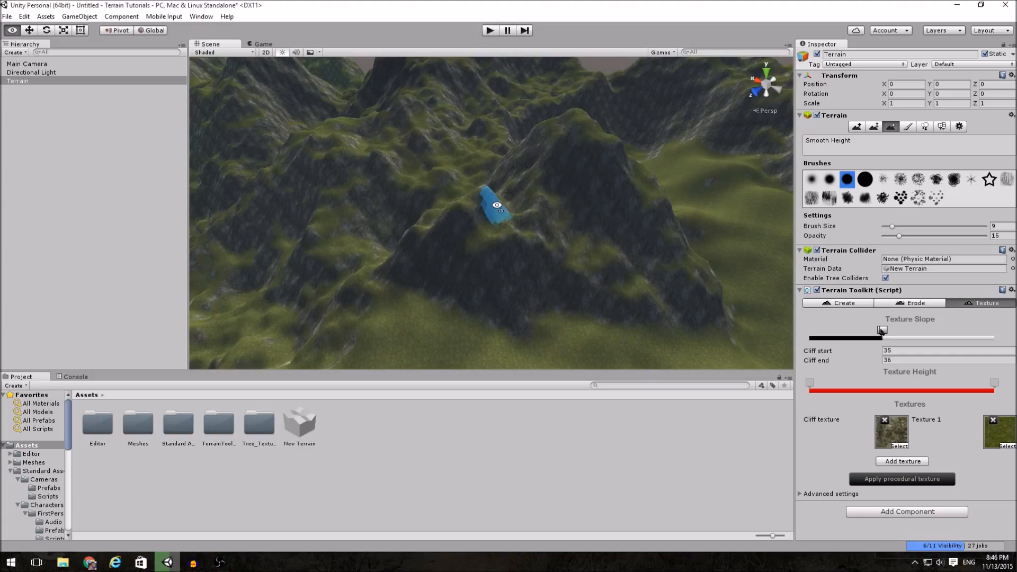
{"action": "left_click_drag", "start_coordinate": [497, 205], "coordinate": [662, 238], "text": "alt"}
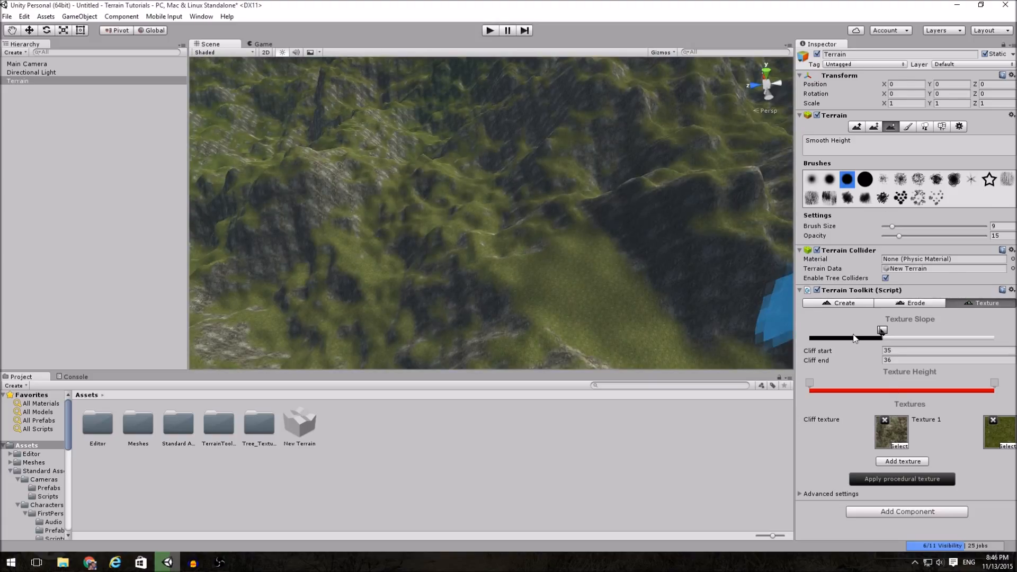
Widen the cliff slope blend to start at about 36.1 and end at about 48.5, and reapply the procedural texture
{"action": "left_click", "coordinate": [910, 126]}
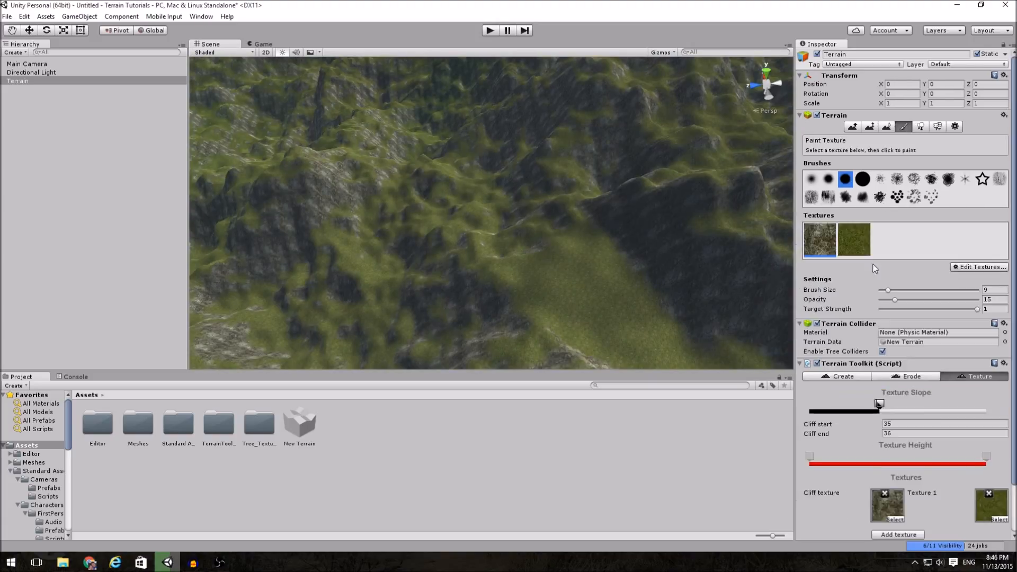
{"action": "left_click", "coordinate": [852, 126]}
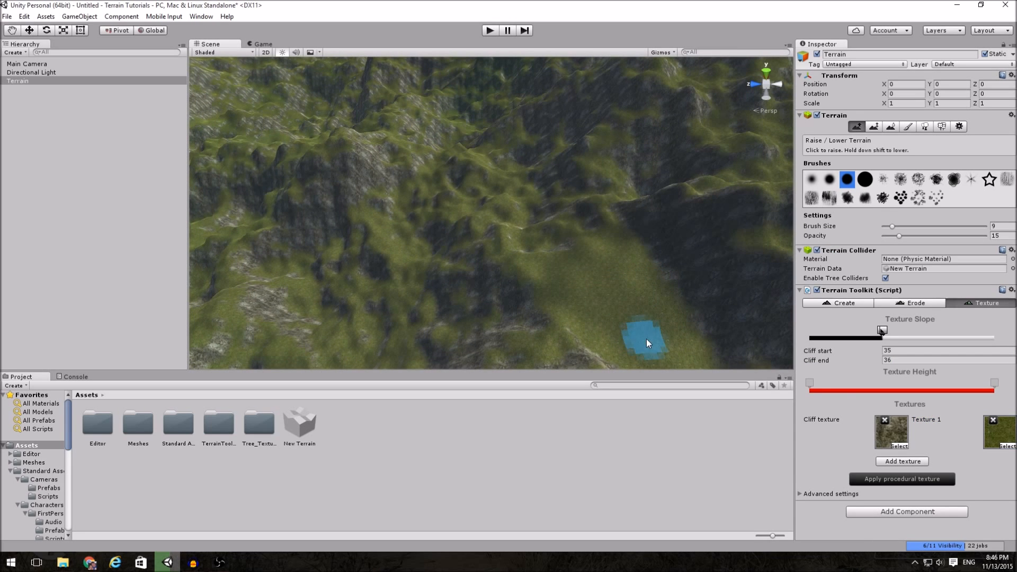
{"action": "left_click", "coordinate": [926, 420]}
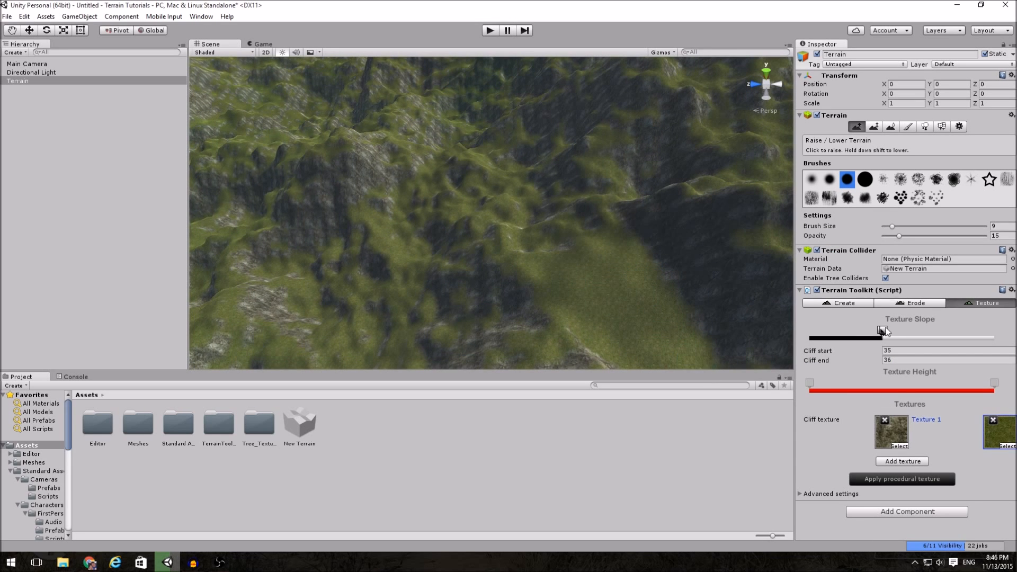
{"action": "left_click_drag", "start_coordinate": [896, 332], "coordinate": [898, 332]}
{"action": "left_click", "coordinate": [920, 480]}
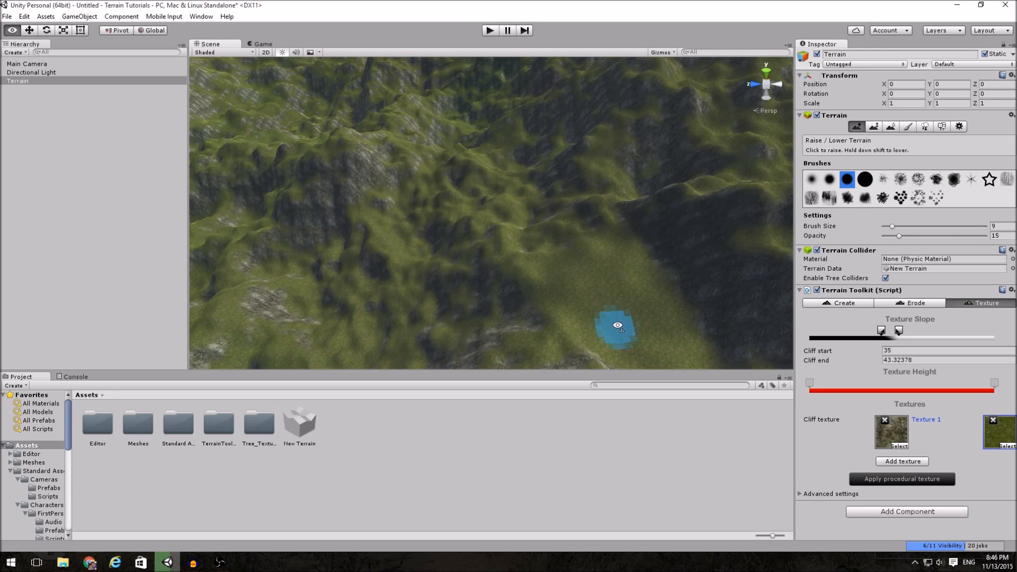
{"action": "left_click_drag", "start_coordinate": [618, 325], "coordinate": [883, 331], "text": "alt"}
{"action": "left_click", "coordinate": [901, 479]}
{"action": "left_click", "coordinate": [903, 478]}
{"action": "mouse_move", "coordinate": [555, 255]}
{"action": "left_mouse_down", "text": "alt"}
{"action": "mouse_move", "coordinate": [499, 268]}
{"action": "mouse_move", "coordinate": [722, 234]}
{"action": "mouse_move", "coordinate": [745, 276]}
{"action": "left_mouse_up", "text": "alt"}
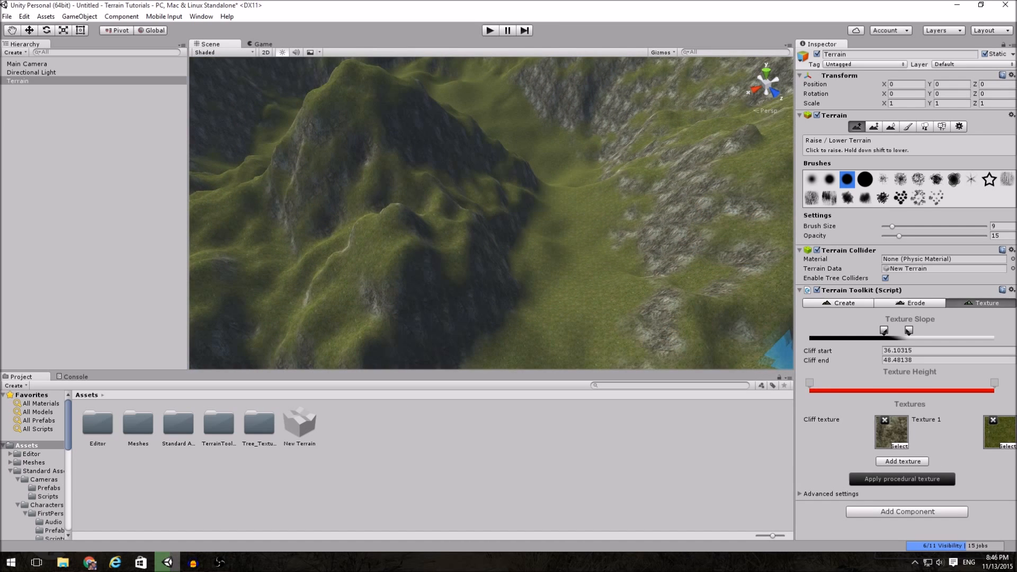
Add GrassRockyAlbedo as Texture 2 and apply the procedural texture to the terrain
{"action": "left_click", "coordinate": [903, 461]}
{"action": "left_click", "coordinate": [996, 506]}
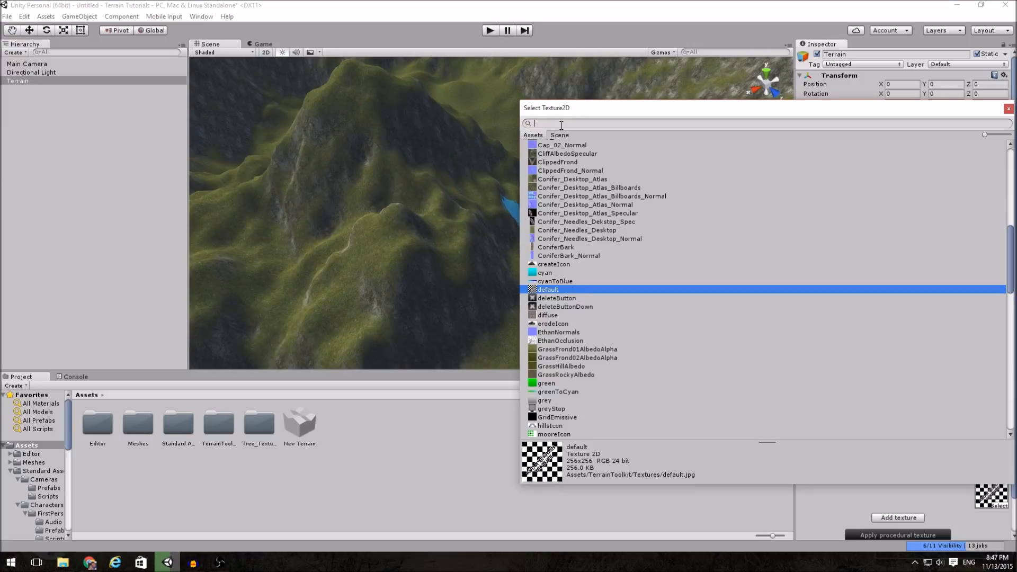
{"action": "type", "text": "rock"}
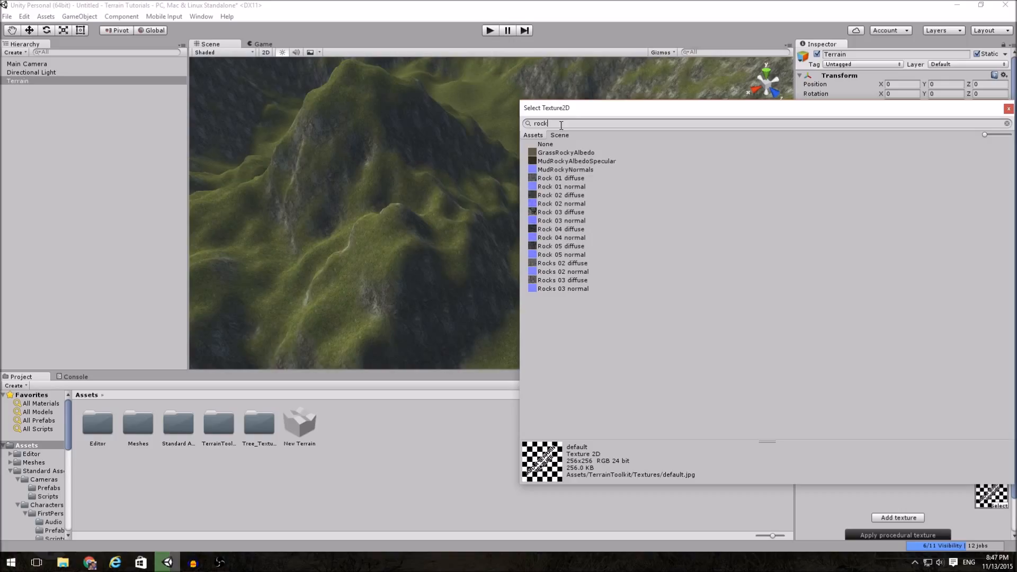
{"action": "left_click", "coordinate": [566, 153]}
{"action": "left_click", "coordinate": [566, 153]}
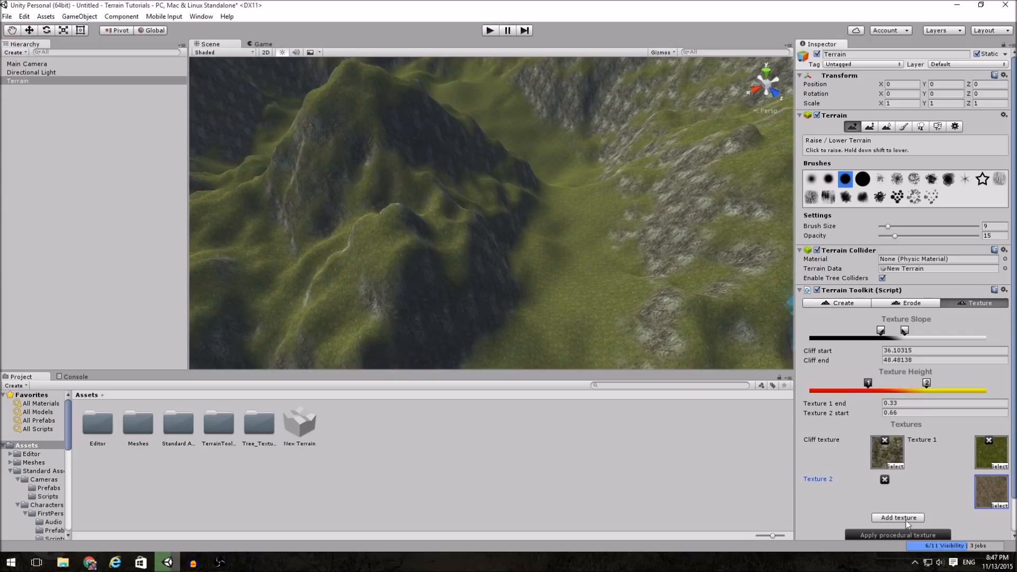
{"action": "left_click", "coordinate": [900, 535]}
{"action": "left_click_drag", "start_coordinate": [519, 244], "coordinate": [548, 242], "text": "alt"}
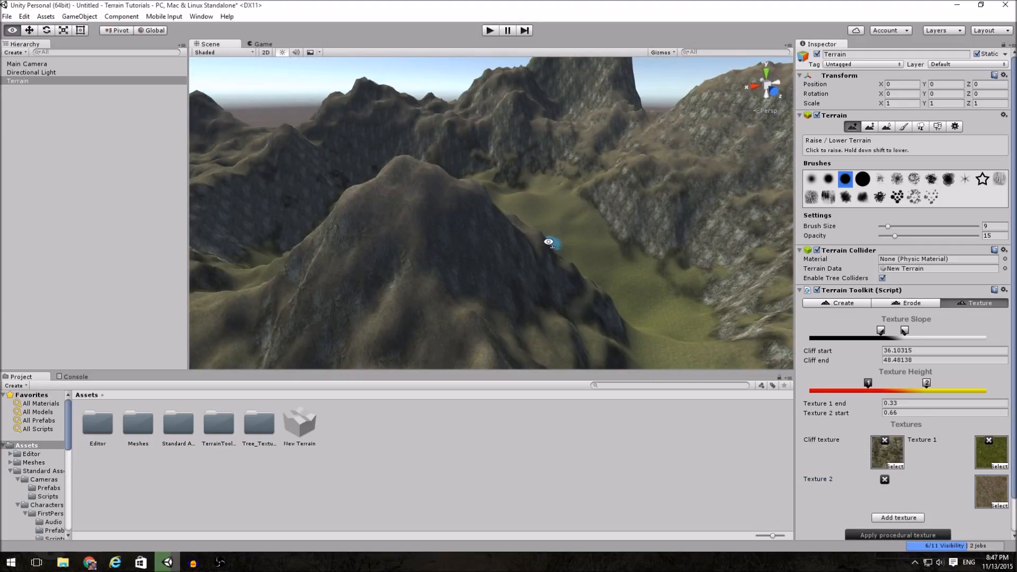
{"action": "scroll", "coordinate": [549, 244], "scroll_direction": "up", "scroll_amount": 10}
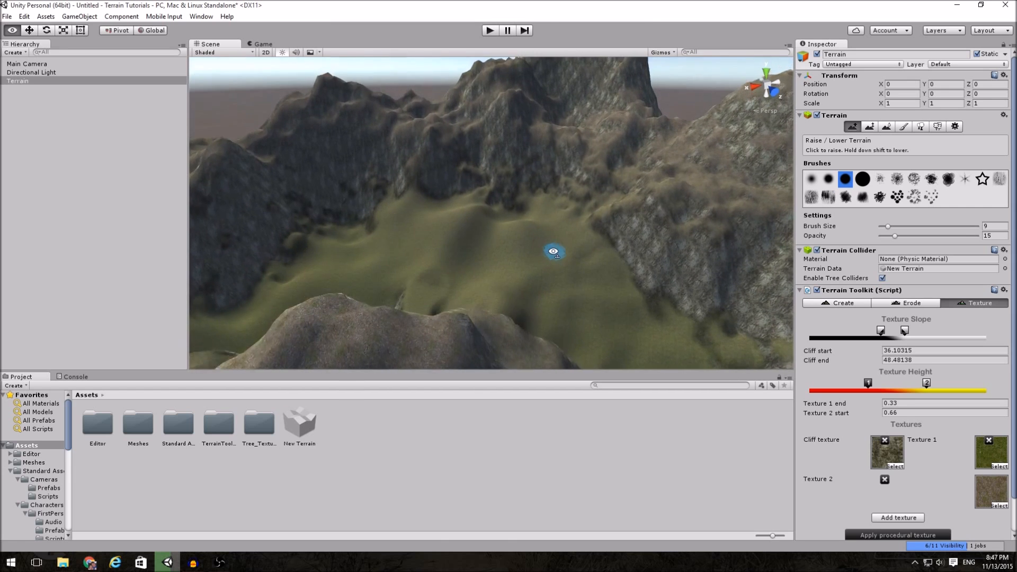
Lower the Texture 2 start height to about 0.386 and reapply the procedural texture
{"action": "left_click", "coordinate": [914, 413]}
{"action": "left_click_drag", "start_coordinate": [712, 286], "coordinate": [188, 288], "text": "alt"}
{"action": "left_click_drag", "start_coordinate": [926, 383], "coordinate": [876, 384]}
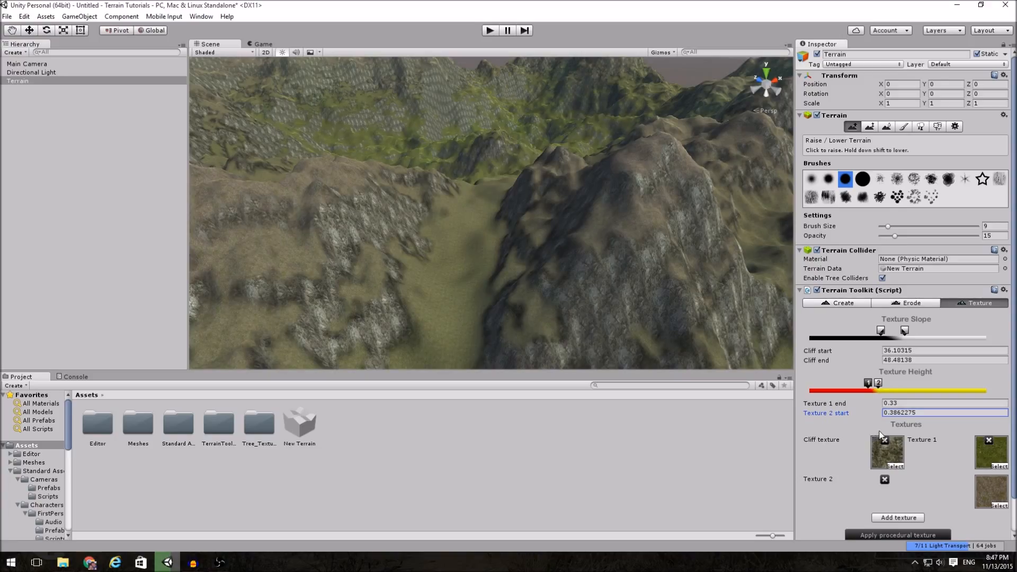
{"action": "left_click", "coordinate": [905, 534]}
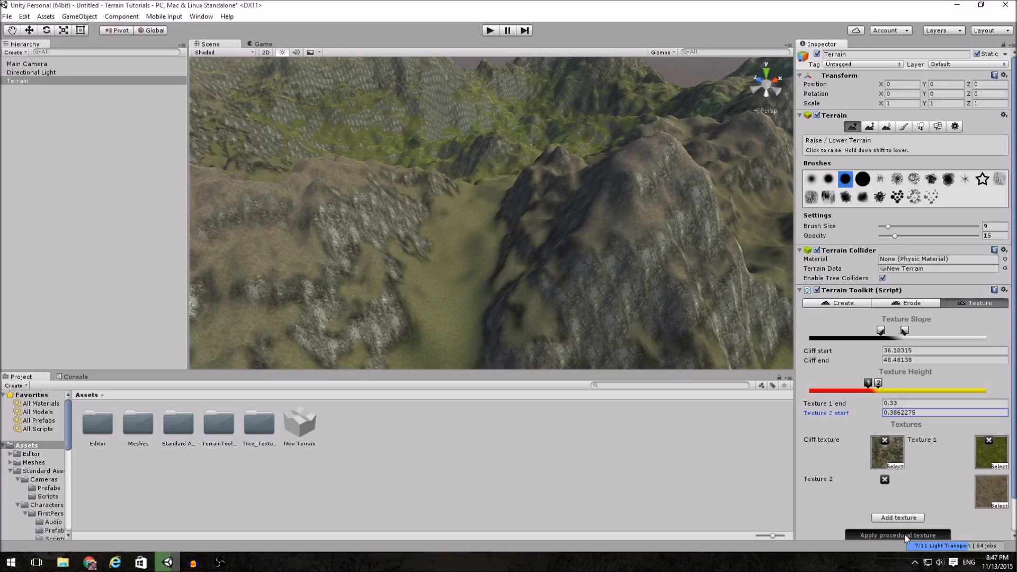
{"action": "left_click_drag", "start_coordinate": [614, 303], "coordinate": [802, 335], "text": "alt"}
{"action": "right_click_drag", "start_coordinate": [802, 335], "coordinate": [25, 323]}
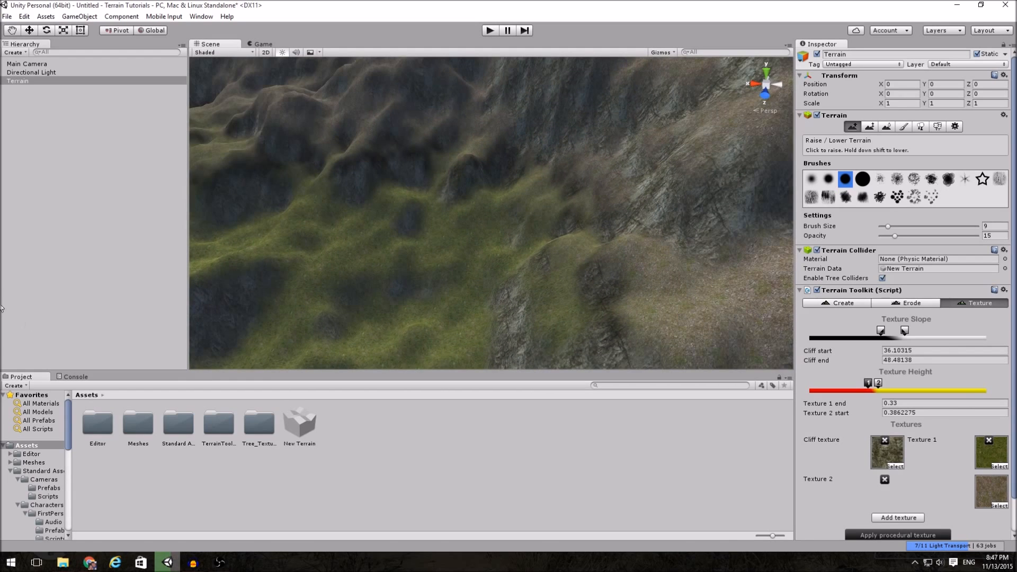
Lower the Texture 1 end height to about 0.159 and reapply the procedural texture
{"action": "left_click", "coordinate": [887, 411]}
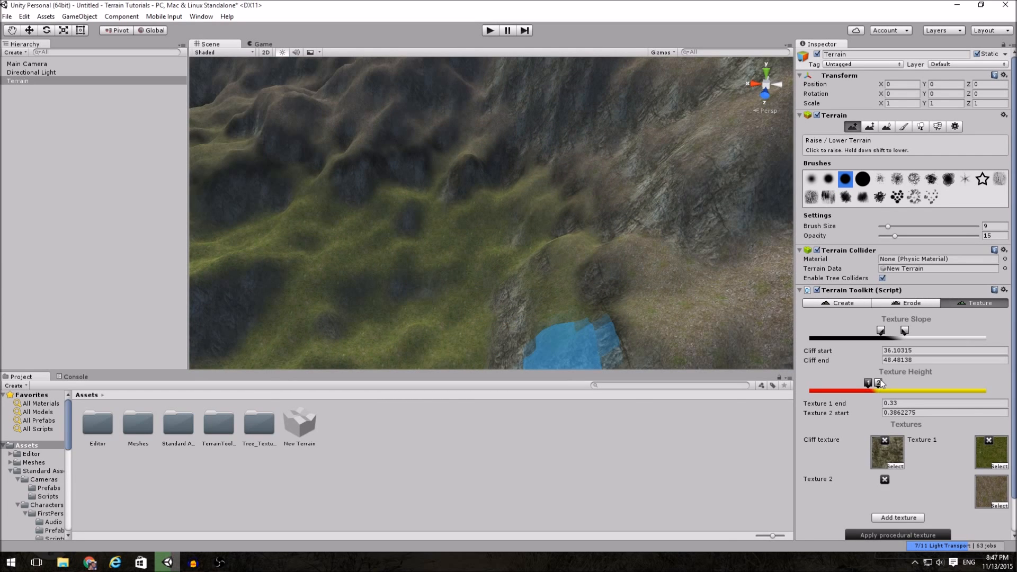
{"action": "left_click_drag", "start_coordinate": [868, 383], "coordinate": [841, 386]}
{"action": "left_click", "coordinate": [900, 535]}
{"action": "left_click_drag", "start_coordinate": [591, 282], "coordinate": [519, 210], "text": "alt"}
Sample the valley floor with Paint Height, set Texture 1 end to 0.42 and Texture 2 start to 0.5, and reapply the procedural texture
{"action": "key", "text": "shift+e"}
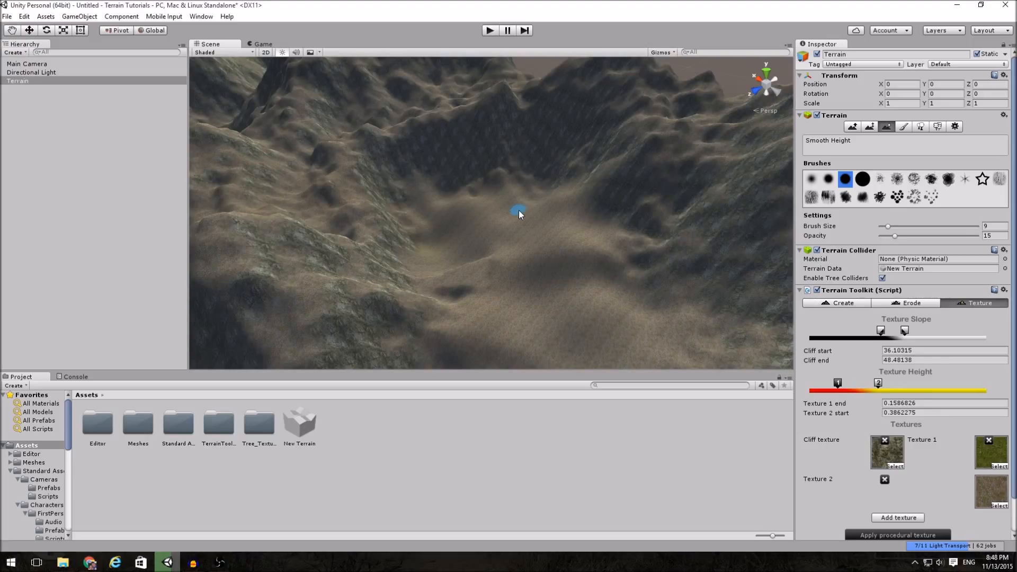
{"action": "key", "text": "shift+w"}
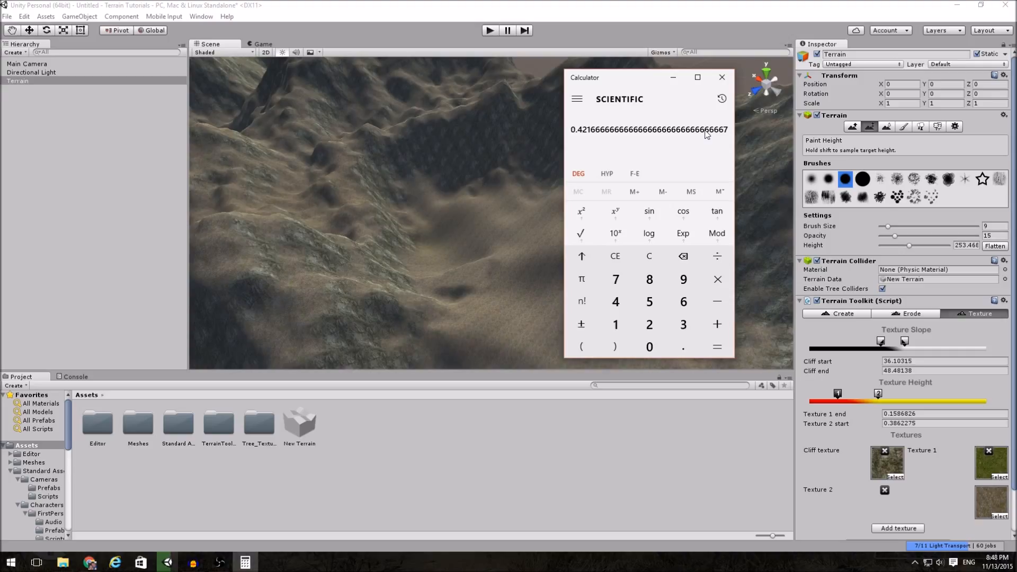
{"action": "left_click", "coordinate": [920, 363]}
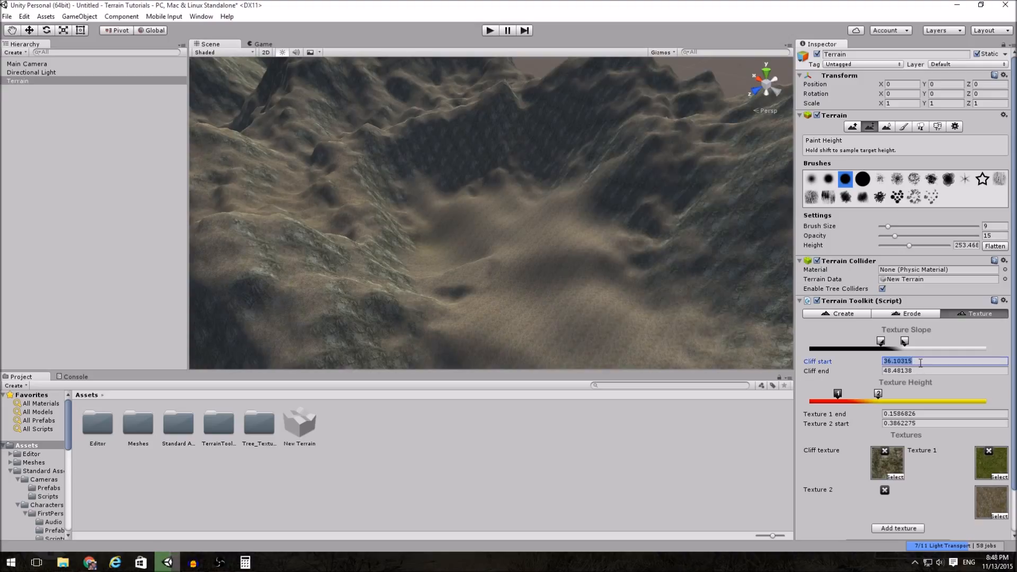
{"action": "left_click", "coordinate": [859, 415]}
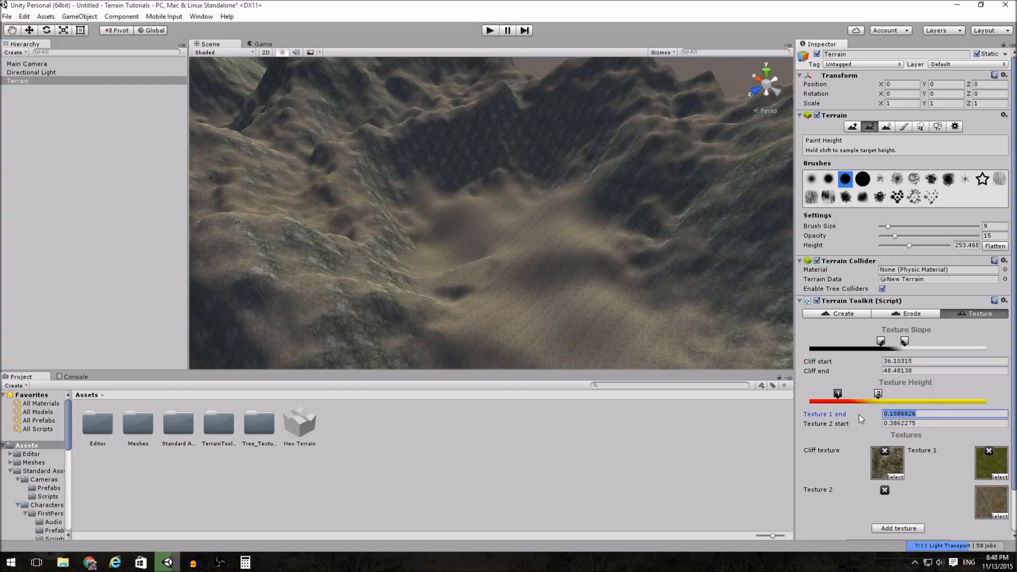
{"action": "type", "text": "0.42"}
{"action": "key", "text": "Tab"}
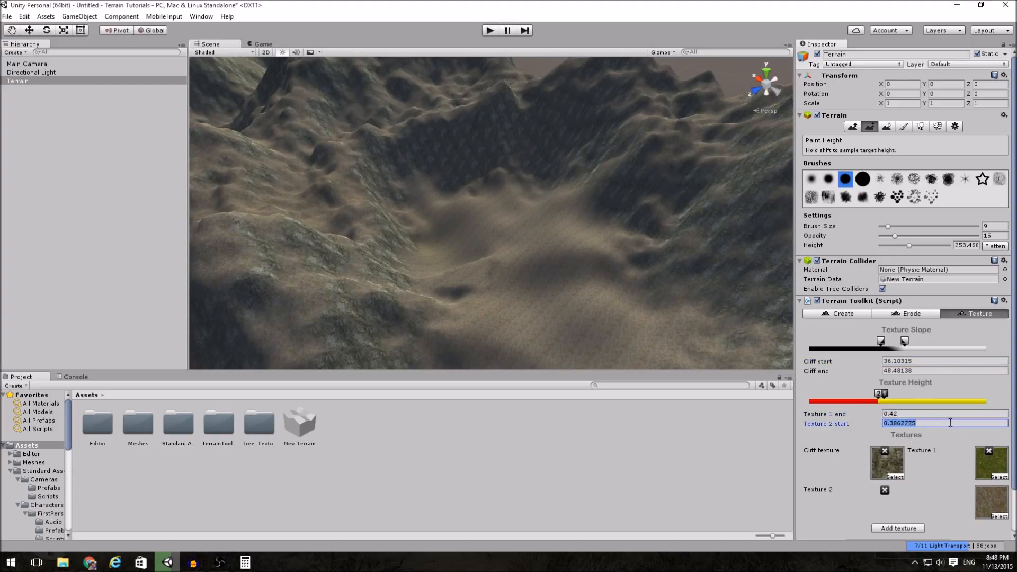
{"action": "type", "text": ".5"}
{"action": "scroll", "coordinate": [920, 529], "scroll_direction": "down", "scroll_amount": 3}
{"action": "left_click", "coordinate": [930, 500]}
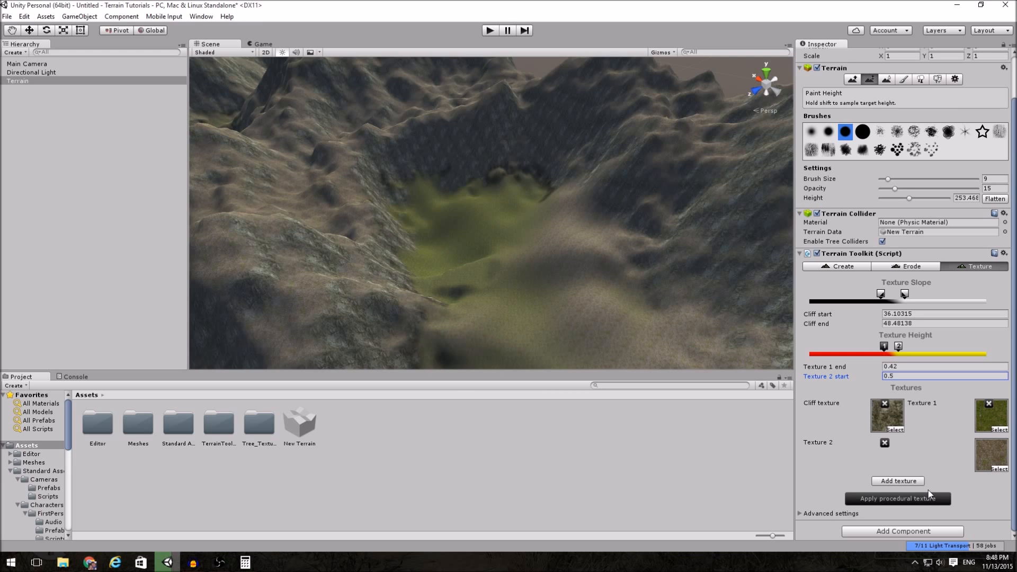
Sample the height of the rocky slope above the valley with Paint Height, and divide 362 by 600 in Calculator
{"action": "left_click_drag", "start_coordinate": [635, 286], "coordinate": [869, 260], "text": "alt"}
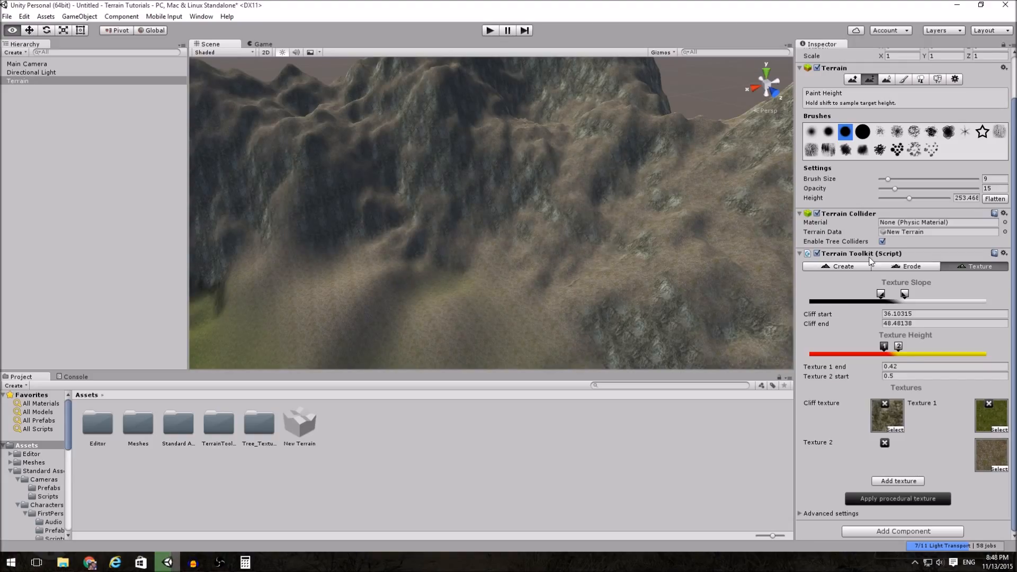
{"action": "left_click_drag", "start_coordinate": [869, 259], "coordinate": [506, 208], "text": "alt"}
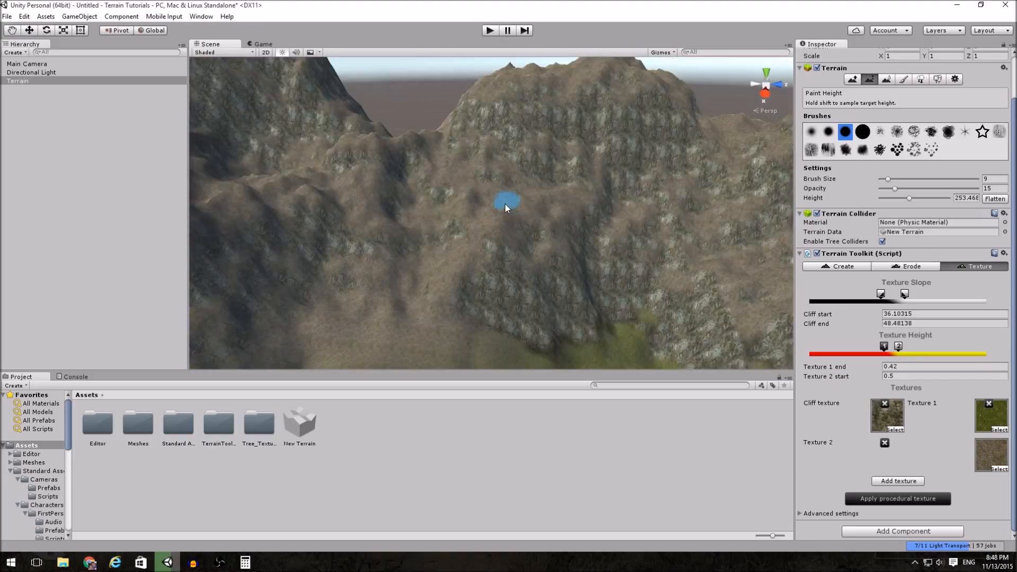
{"action": "left_click", "coordinate": [518, 205], "text": "shift"}
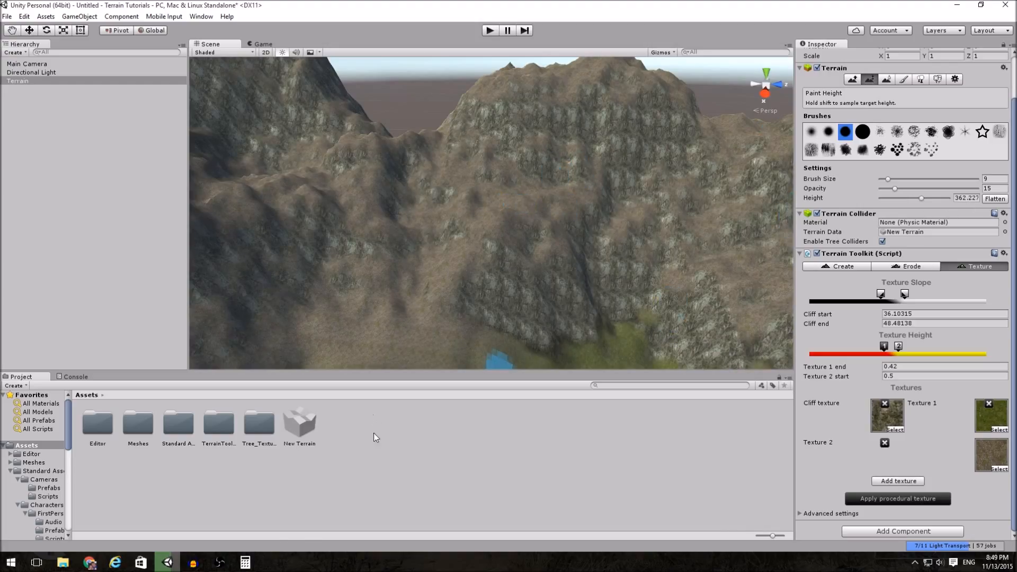
{"action": "left_click", "coordinate": [252, 564]}
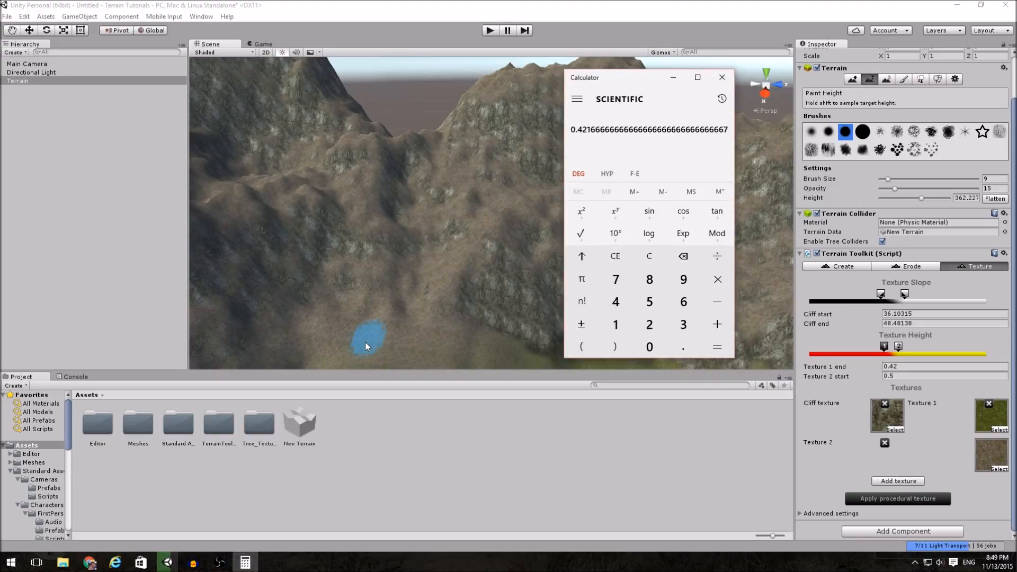
{"action": "type", "text": "362/60"}
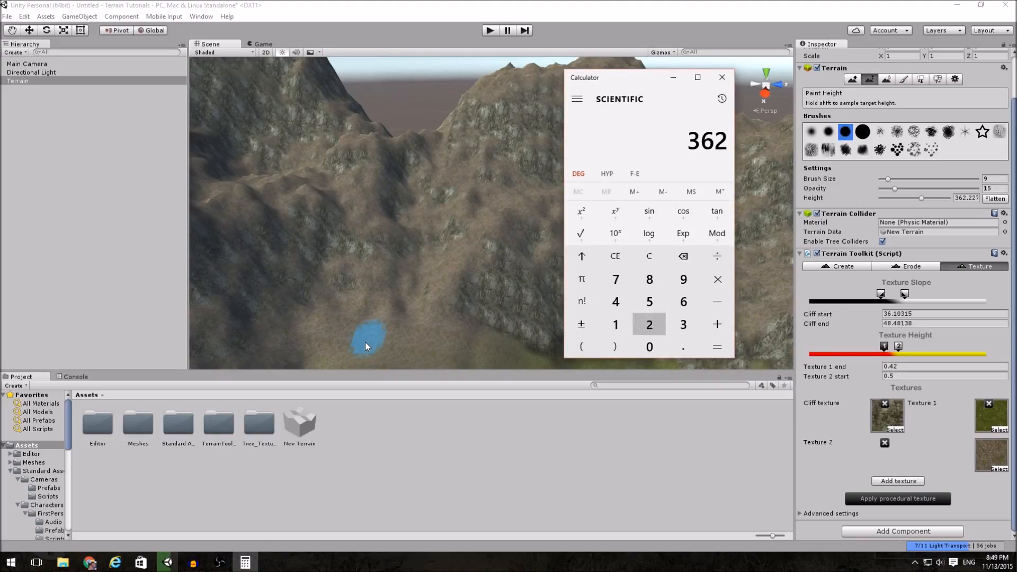
{"action": "key", "text": "Return"}
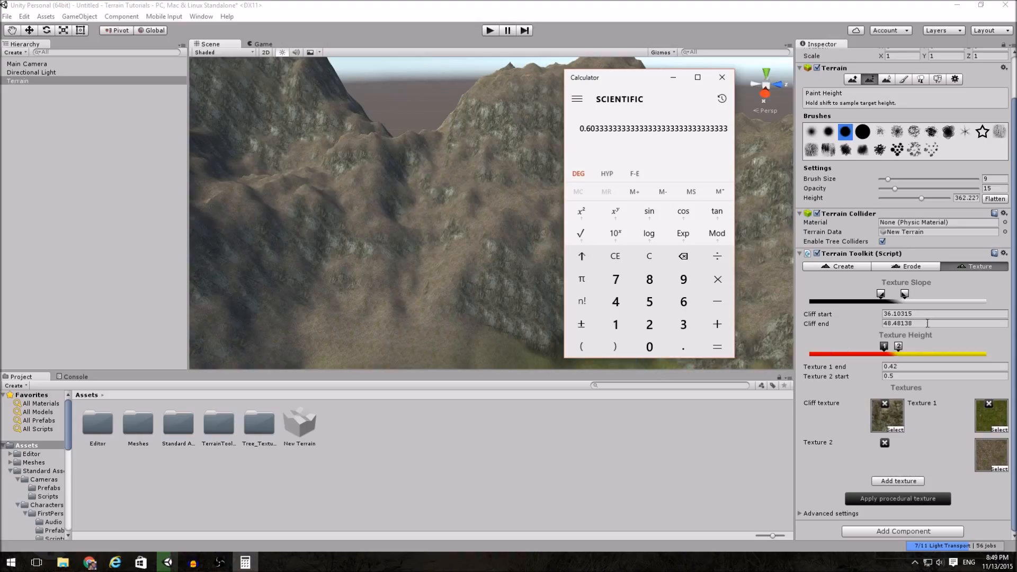
Set the Texture 2 start height to 0.6, reapply the procedural texture, and switch to the Smooth Height tool
{"action": "left_click", "coordinate": [925, 375]}
{"action": "left_click", "coordinate": [924, 375]}
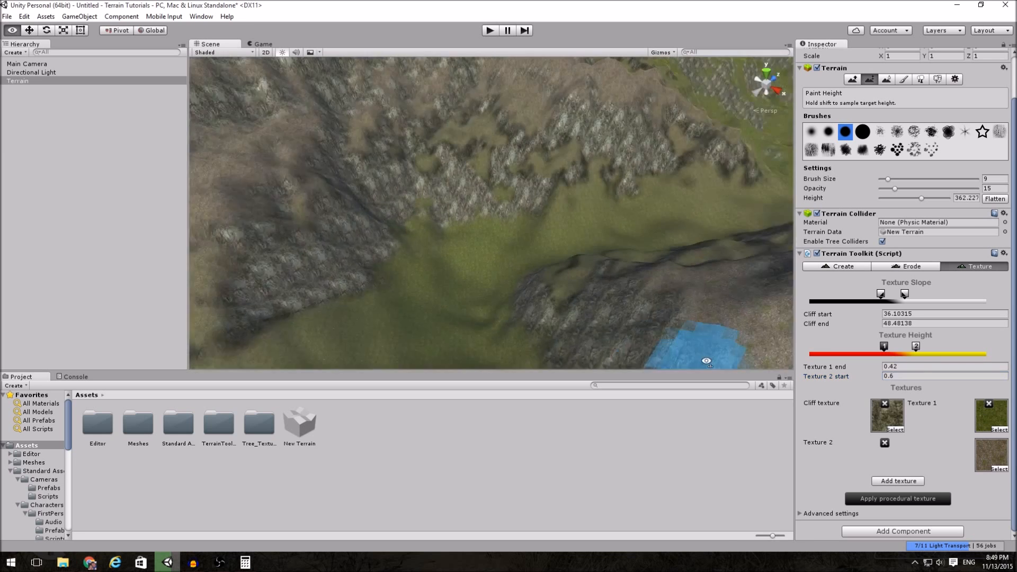
{"action": "mouse_move", "coordinate": [704, 346]}
{"action": "right_mouse_down"}
{"action": "mouse_move", "coordinate": [821, 340]}
{"action": "mouse_move", "coordinate": [739, 314]}
{"action": "mouse_move", "coordinate": [832, 316]}
{"action": "mouse_move", "coordinate": [118, 369]}
{"action": "mouse_move", "coordinate": [255, 350]}
{"action": "right_mouse_up"}
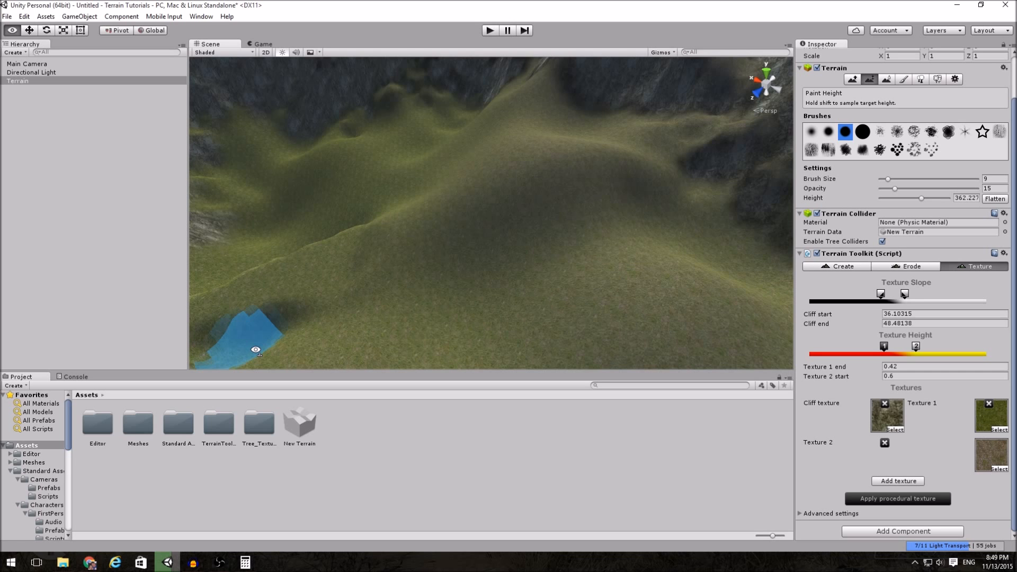
{"action": "right_click_drag", "start_coordinate": [255, 350], "coordinate": [873, 317]}
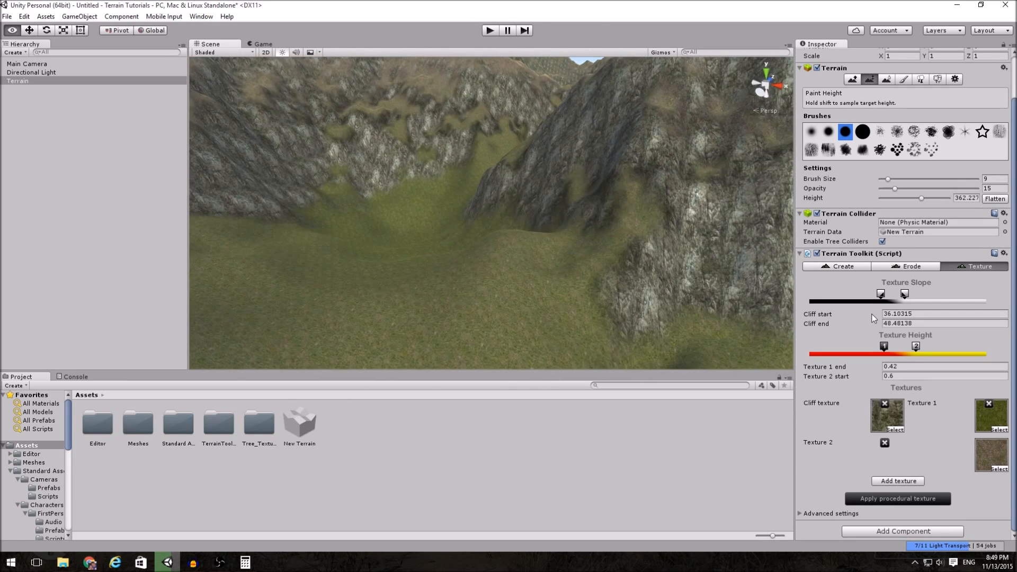
{"action": "right_click_drag", "start_coordinate": [871, 314], "coordinate": [90, 301]}
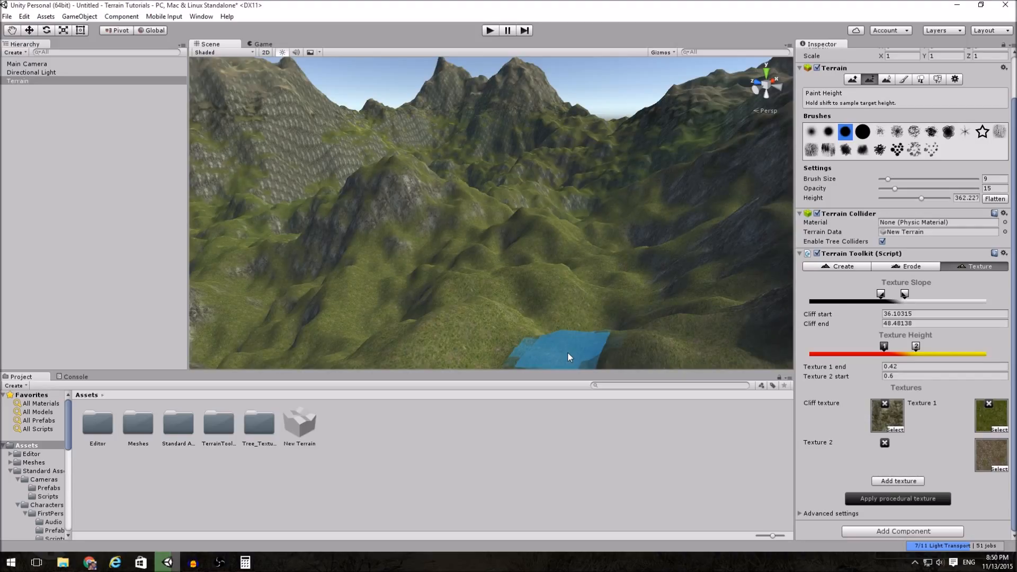
{"action": "left_click", "coordinate": [907, 79]}
{"action": "left_click_drag", "start_coordinate": [607, 177], "coordinate": [456, 214], "text": "alt"}
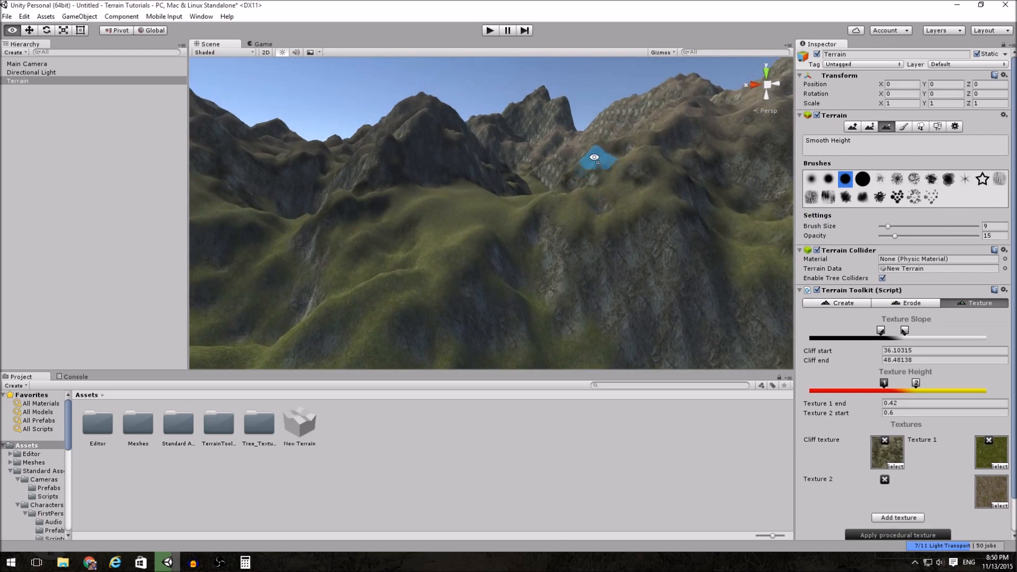
Paint the brown rocky ground texture over the grassy slope at the foot of the cliff with Paint Texture
{"action": "mouse_move", "coordinate": [594, 157]}
{"action": "right_mouse_down"}
{"action": "mouse_move", "coordinate": [595, 204]}
{"action": "mouse_move", "coordinate": [568, 170]}
{"action": "mouse_move", "coordinate": [578, 182]}
{"action": "mouse_move", "coordinate": [447, 221]}
{"action": "mouse_move", "coordinate": [796, 264]}
{"action": "right_mouse_up"}
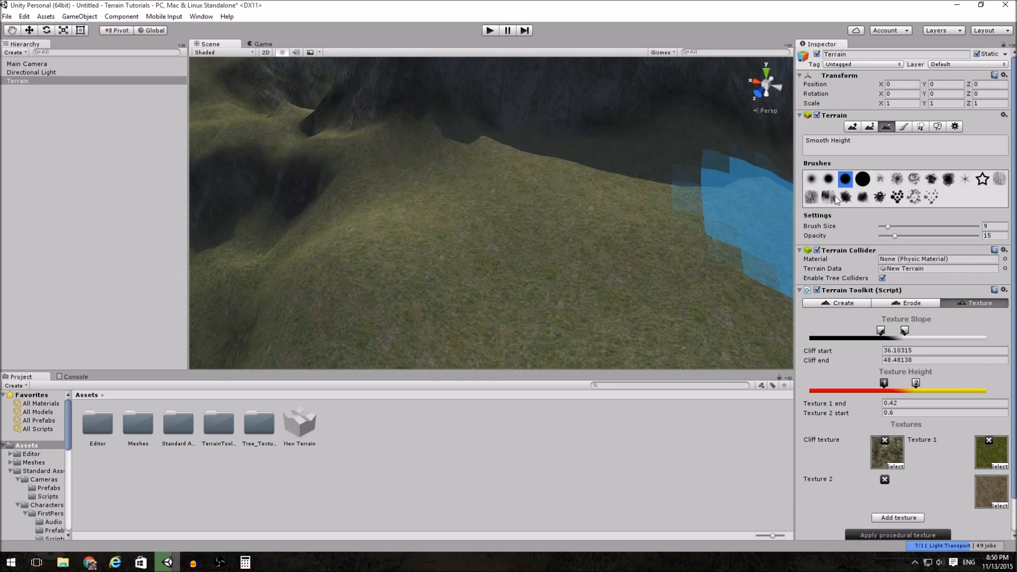
{"action": "left_click", "coordinate": [903, 126]}
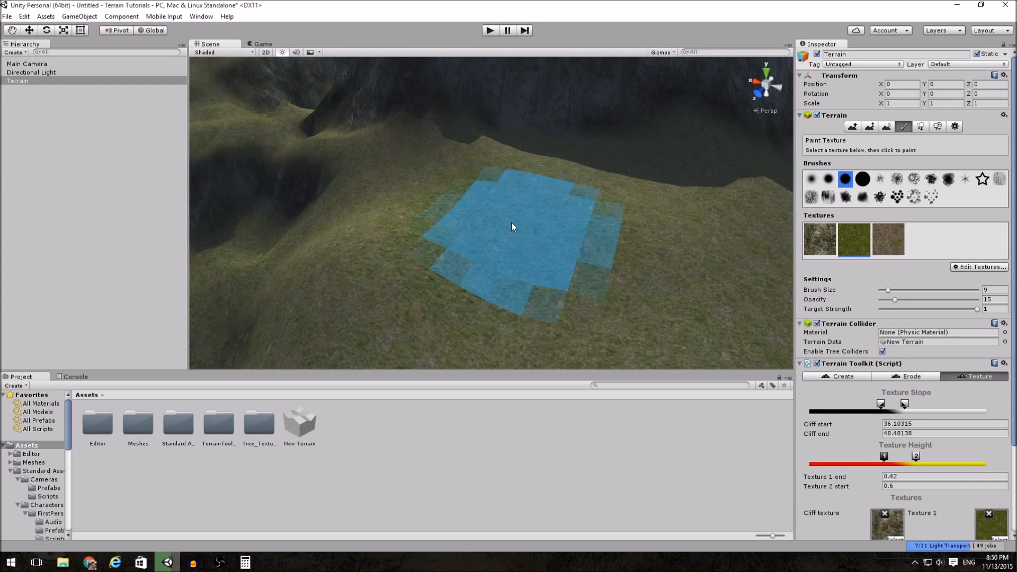
{"action": "right_click_drag", "start_coordinate": [644, 265], "coordinate": [864, 250]}
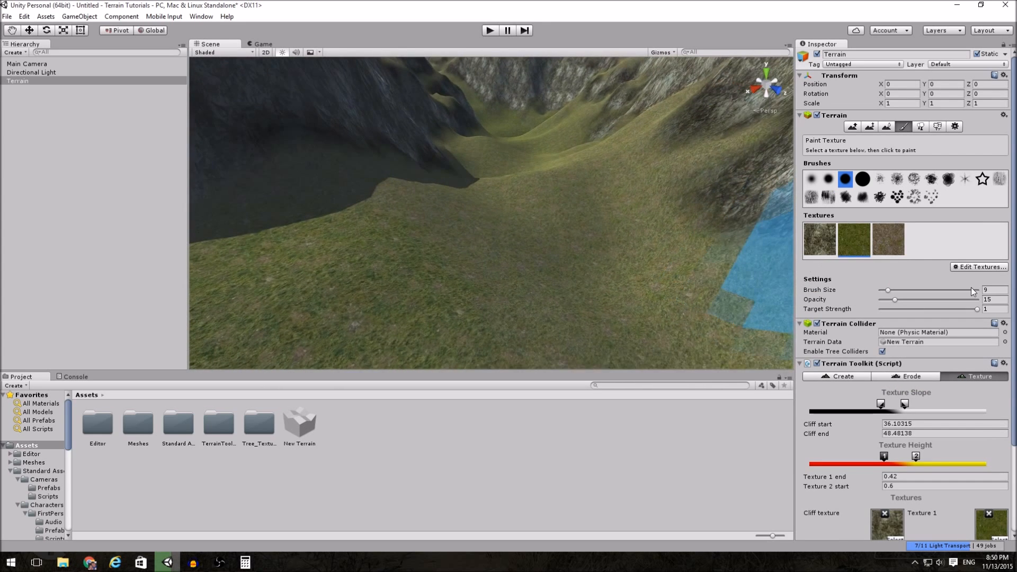
{"action": "left_click", "coordinate": [888, 239]}
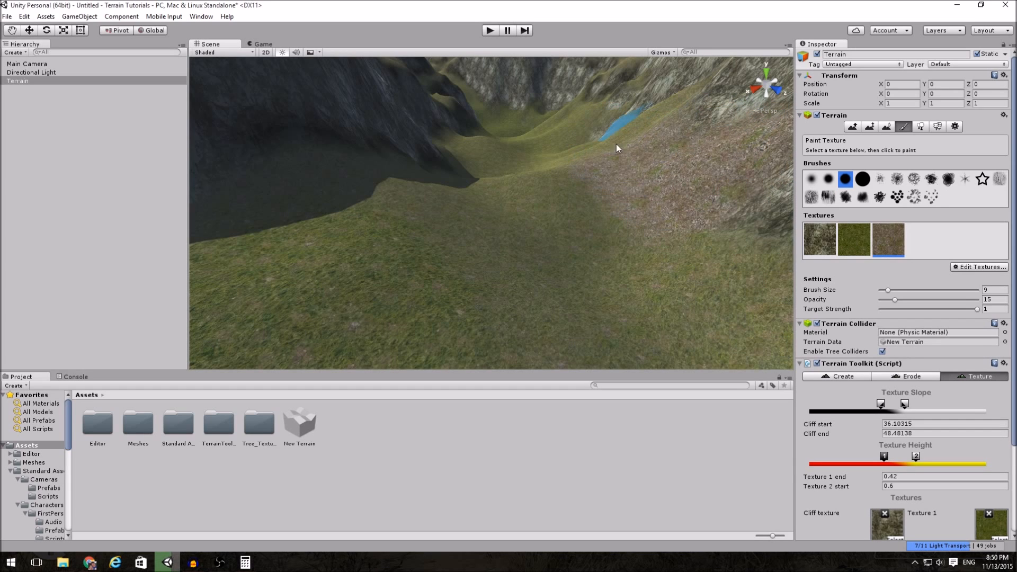
{"action": "mouse_move", "coordinate": [626, 148]}
{"action": "right_mouse_down"}
{"action": "mouse_move", "coordinate": [744, 233]}
{"action": "mouse_move", "coordinate": [754, 223]}
{"action": "mouse_move", "coordinate": [609, 256]}
{"action": "mouse_move", "coordinate": [533, 245]}
{"action": "mouse_move", "coordinate": [344, 268]}
{"action": "mouse_move", "coordinate": [102, 274]}
{"action": "right_mouse_up"}
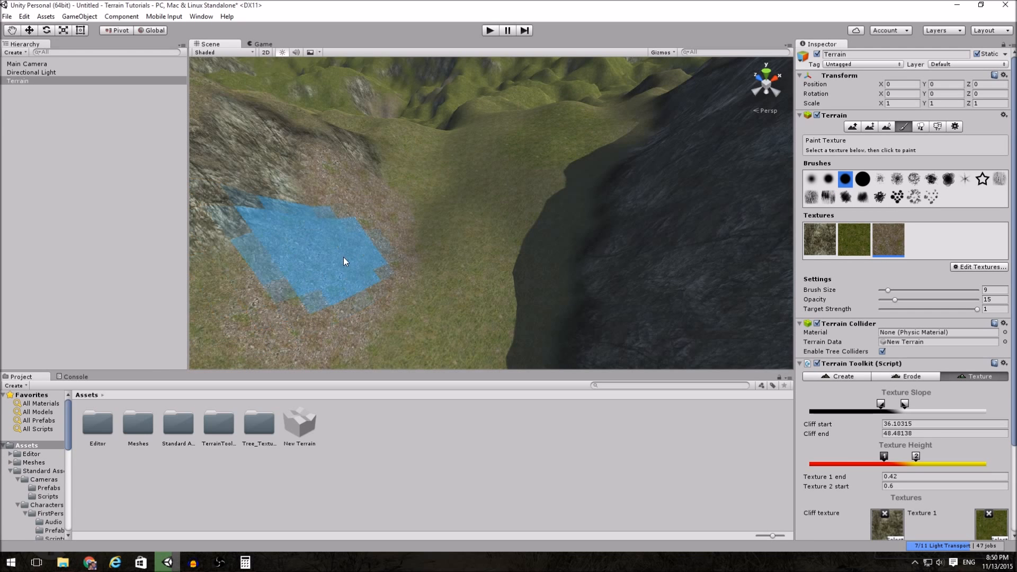
Search the project for "first", open the first-person character's Prefabs folder, and place the FPSController on the grassy valley ground
{"action": "right_click_drag", "start_coordinate": [237, 301], "coordinate": [806, 105]}
{"action": "right_click_drag", "start_coordinate": [804, 101], "coordinate": [963, 180]}
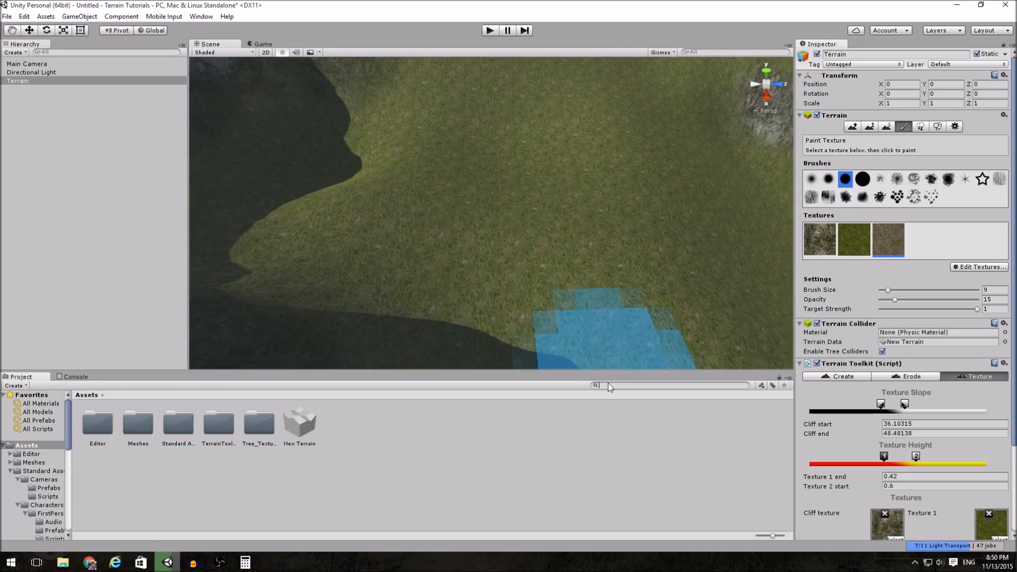
{"action": "left_click", "coordinate": [604, 383]}
{"action": "type", "text": "f"}
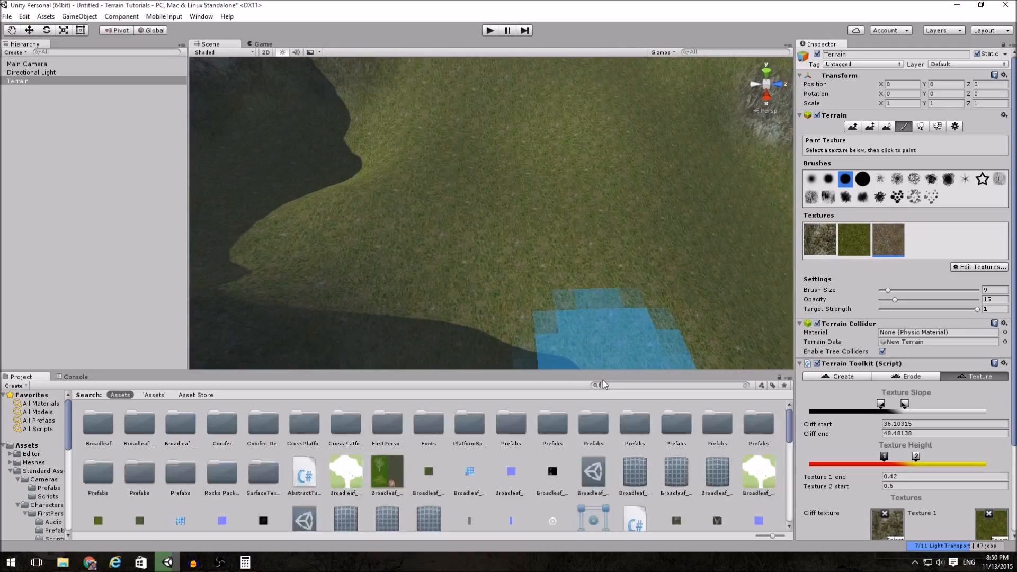
{"action": "type", "text": "irst"}
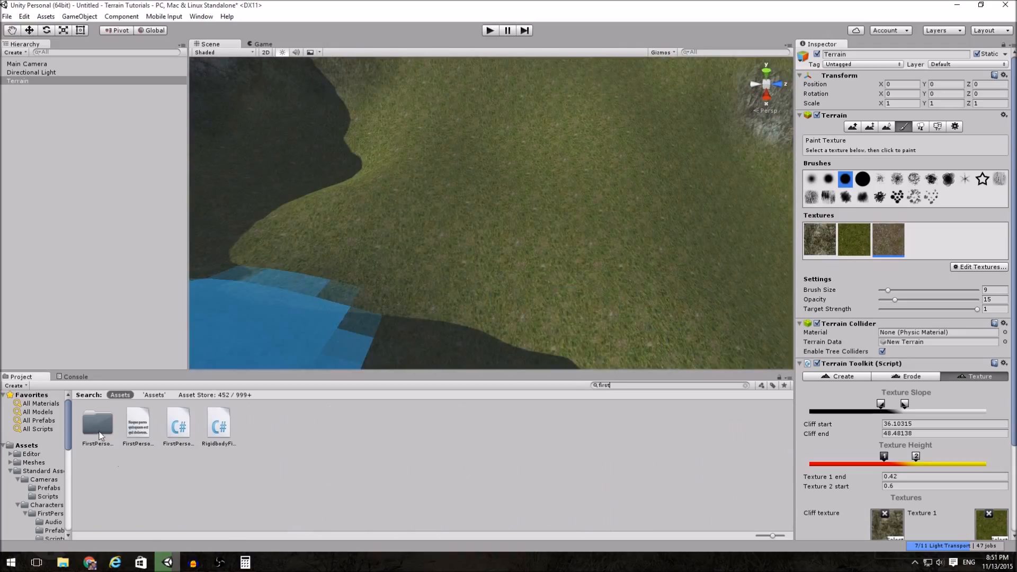
{"action": "double_click", "coordinate": [100, 436]}
{"action": "double_click", "coordinate": [141, 428]}
{"action": "left_click_drag", "start_coordinate": [98, 424], "coordinate": [443, 259]}
{"action": "key", "text": "w"}
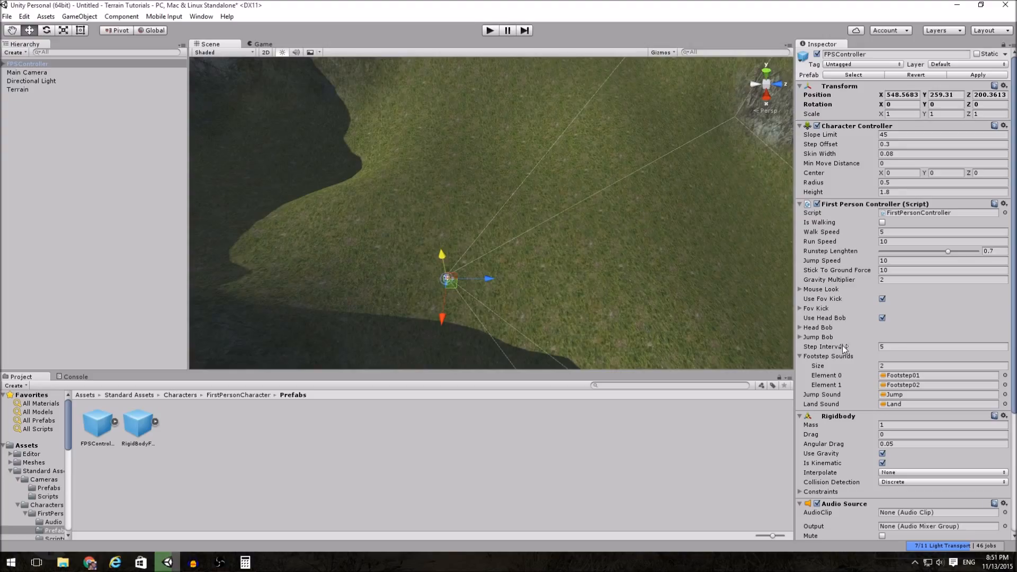
Set the FPSController's Footstep Sounds size to 0
{"action": "left_click", "coordinate": [903, 365]}
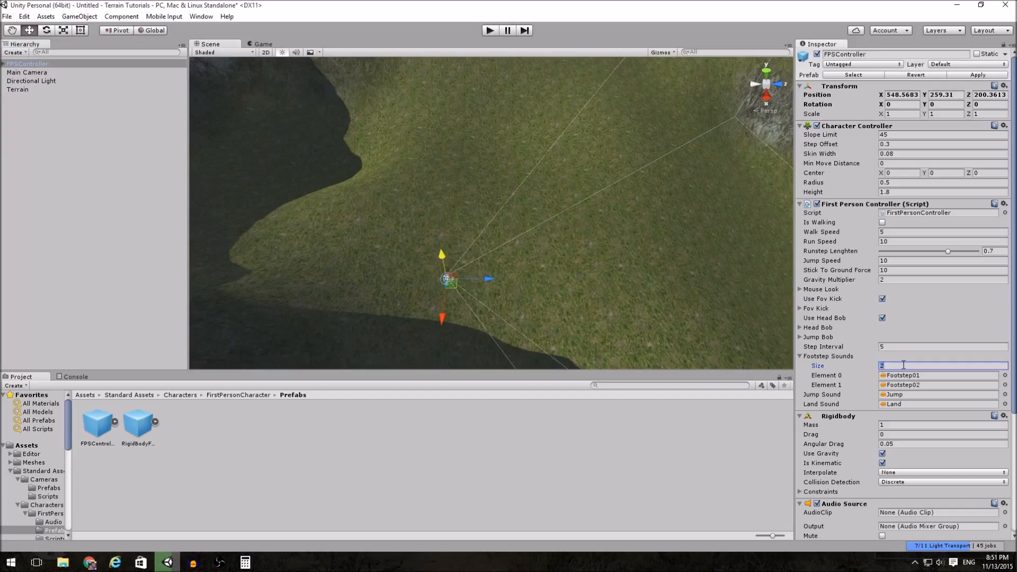
{"action": "type", "text": "0"}
{"action": "key", "text": "Return"}
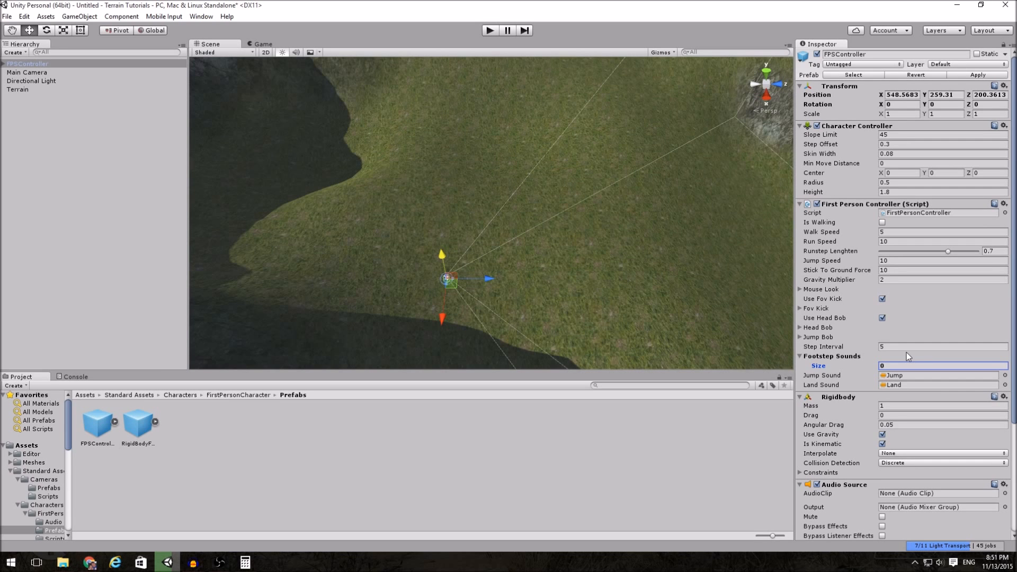
Play-test the scene in first person, running and walking over the grassy hills to examine the terrain and its textures, and stop play mode
{"action": "key", "text": "ctrl+p"}
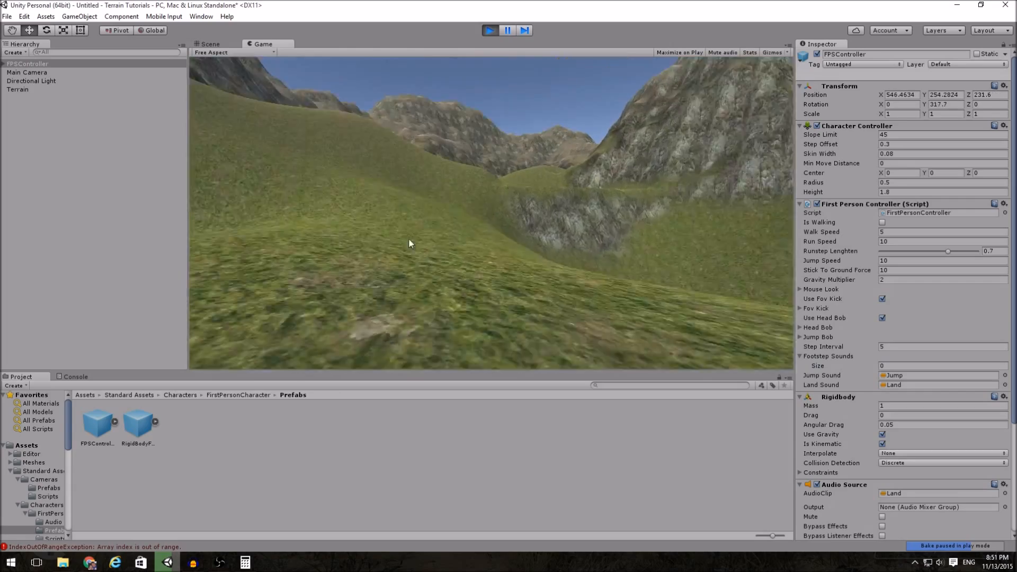
{"action": "key", "text": "shift+w"}
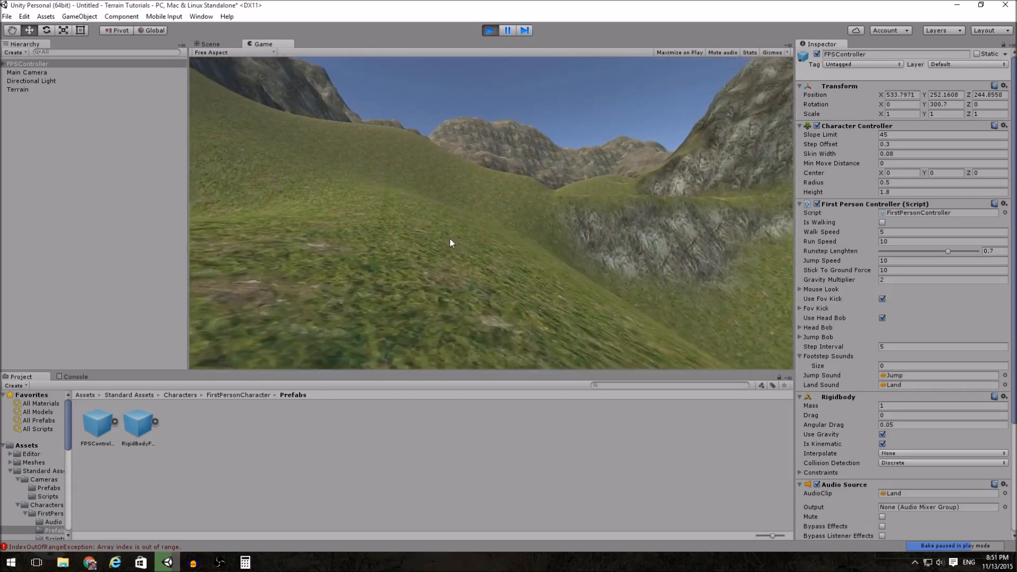
{"action": "key", "text": "shift+w"}
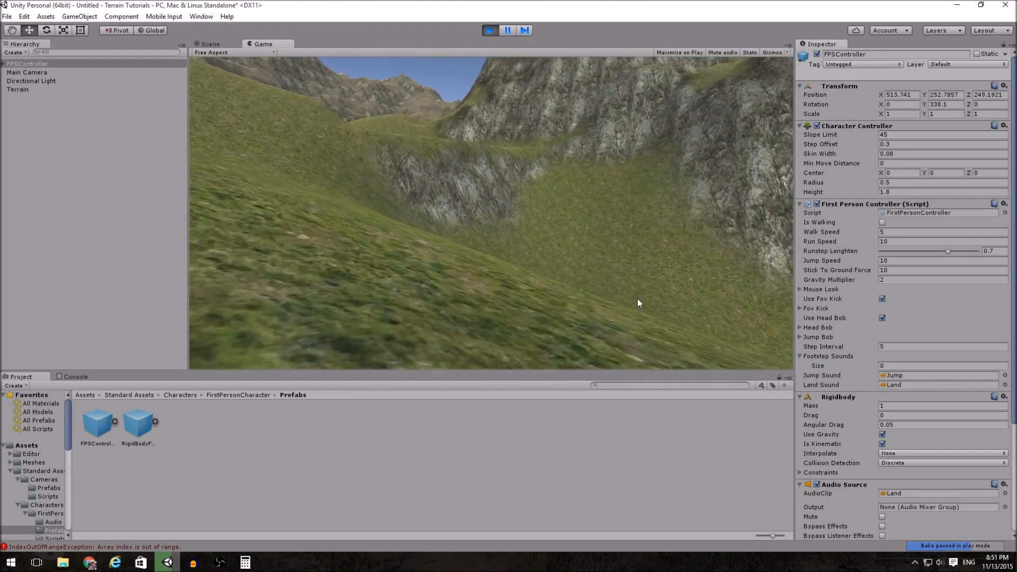
{"action": "key", "text": "shift+w"}
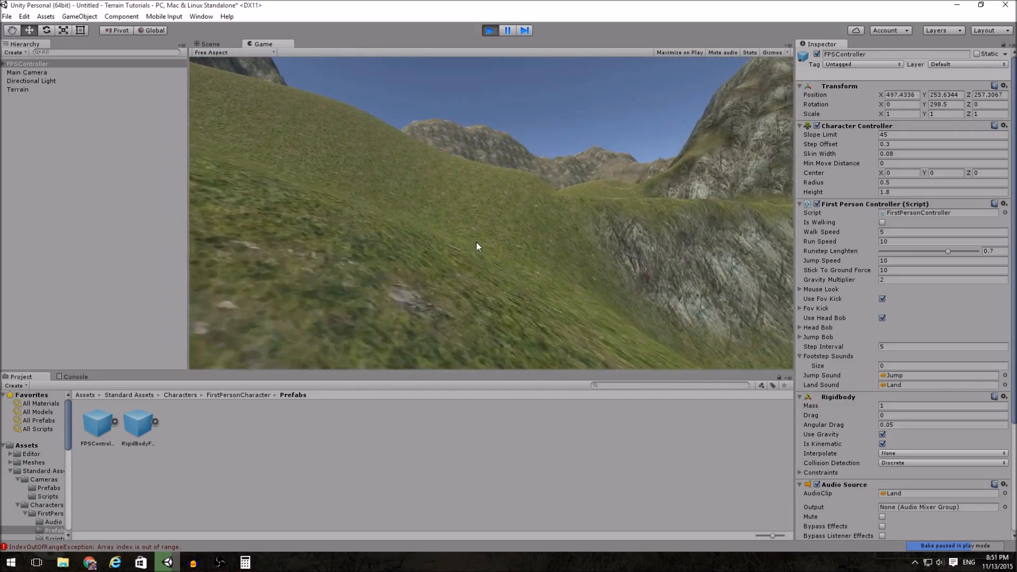
{"action": "key", "text": "shift+w"}
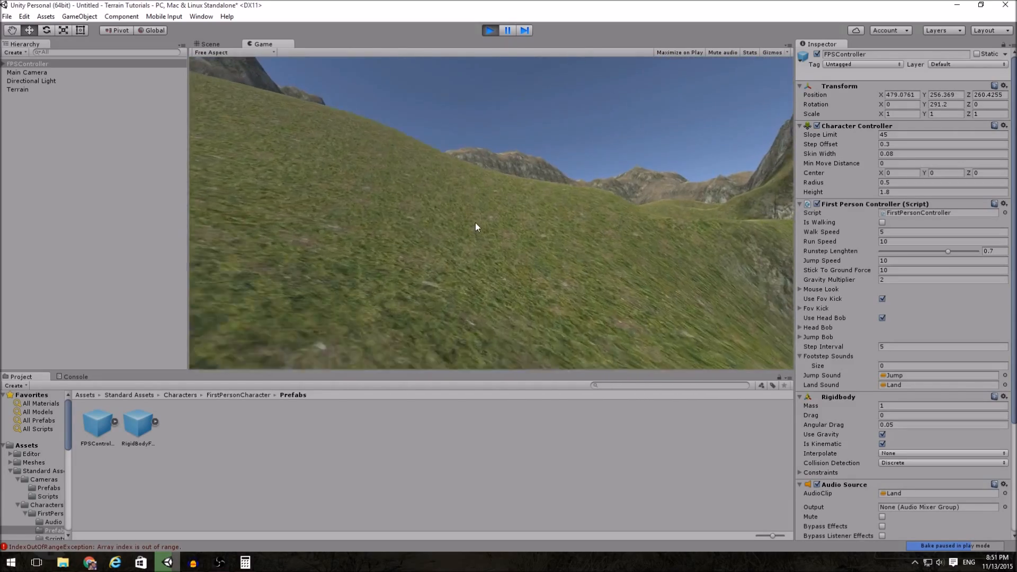
{"action": "key", "text": "shift+w"}
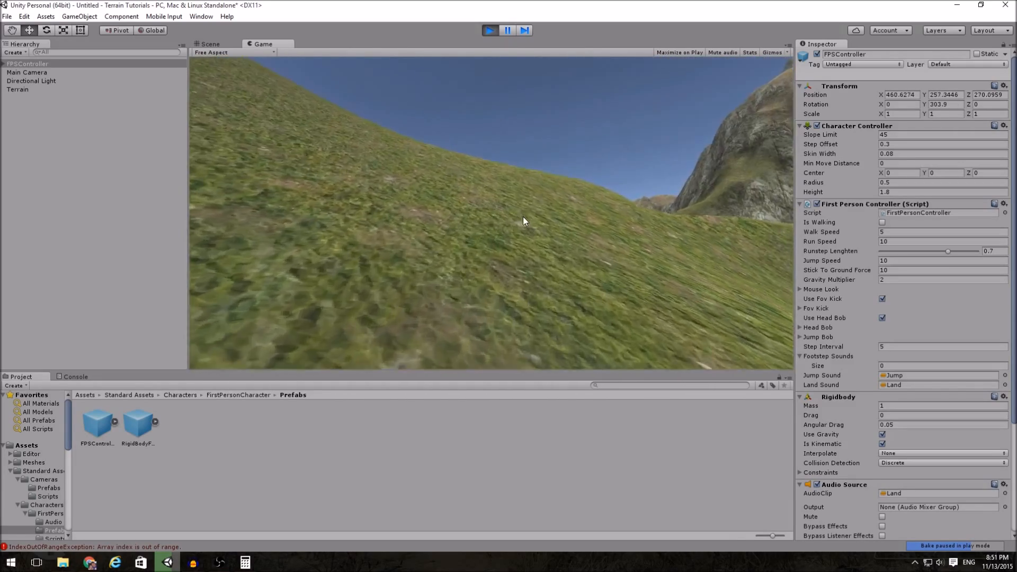
{"action": "key", "text": "w"}
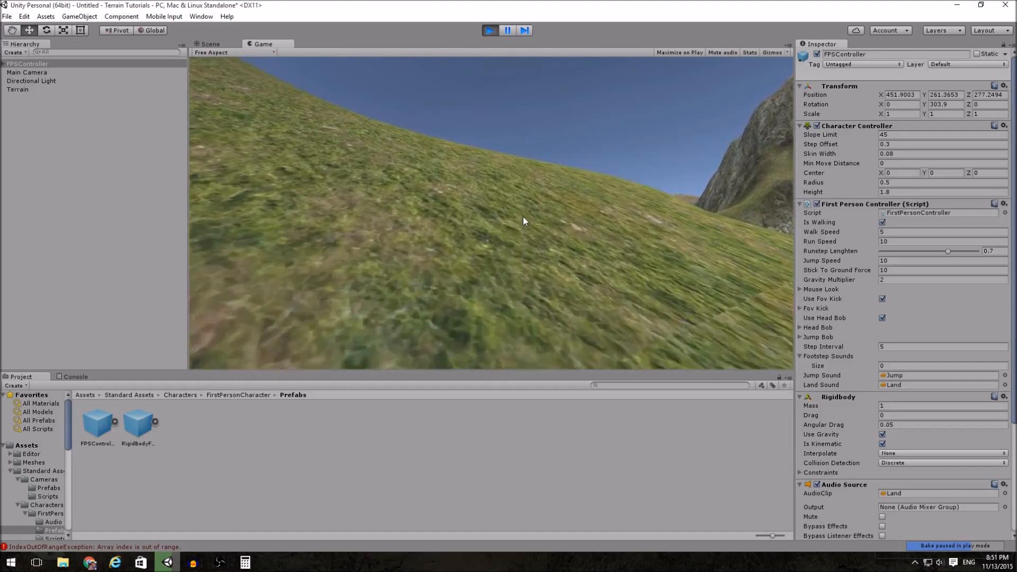
{"action": "key", "text": "w"}
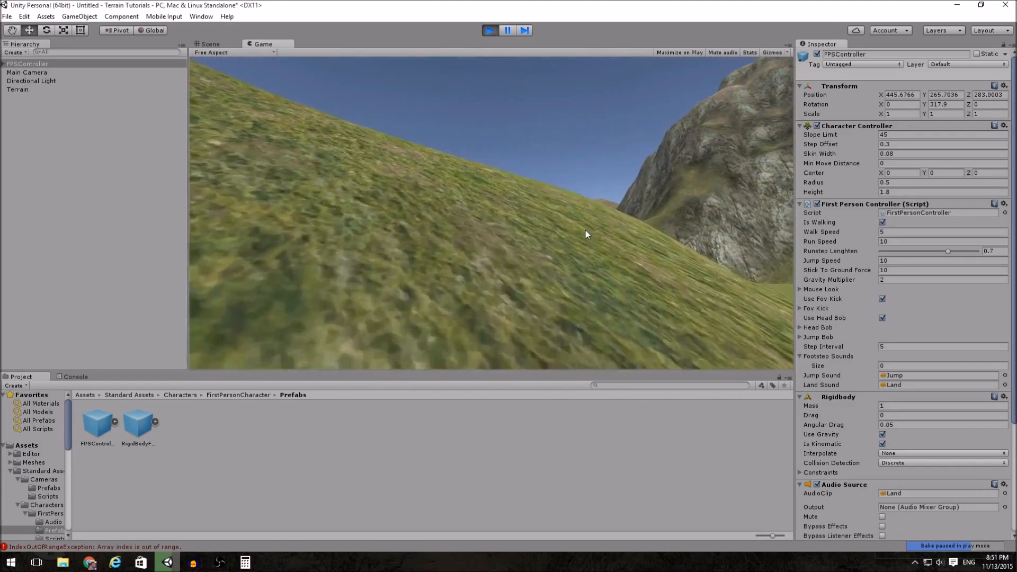
{"action": "key", "text": "w"}
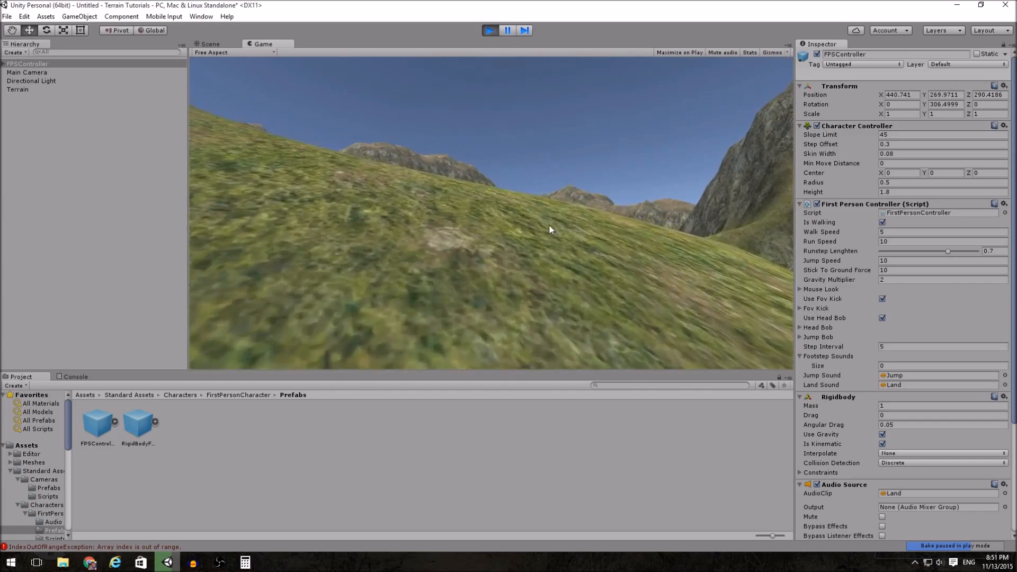
{"action": "key", "text": "w"}
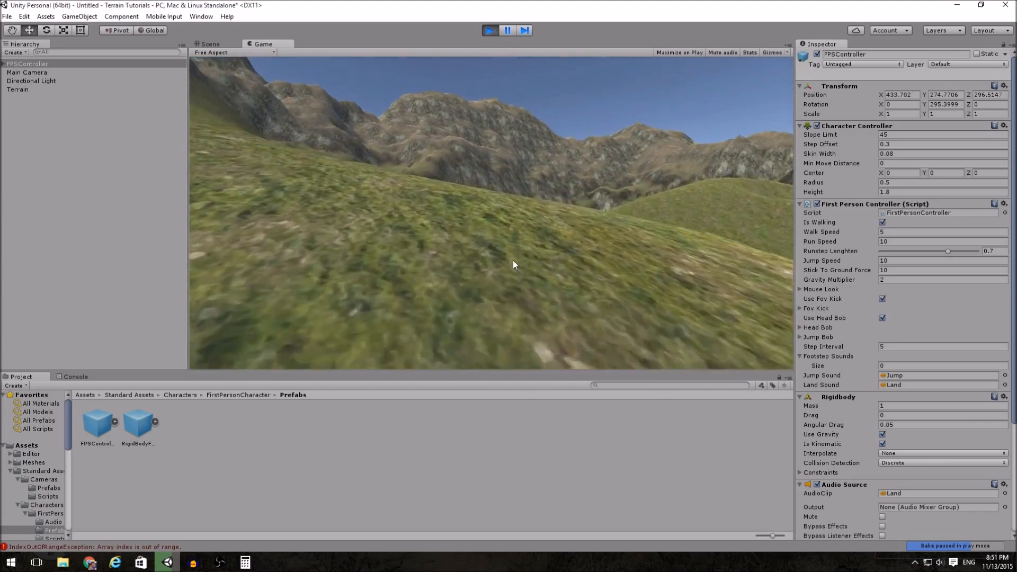
{"action": "key", "text": "w"}
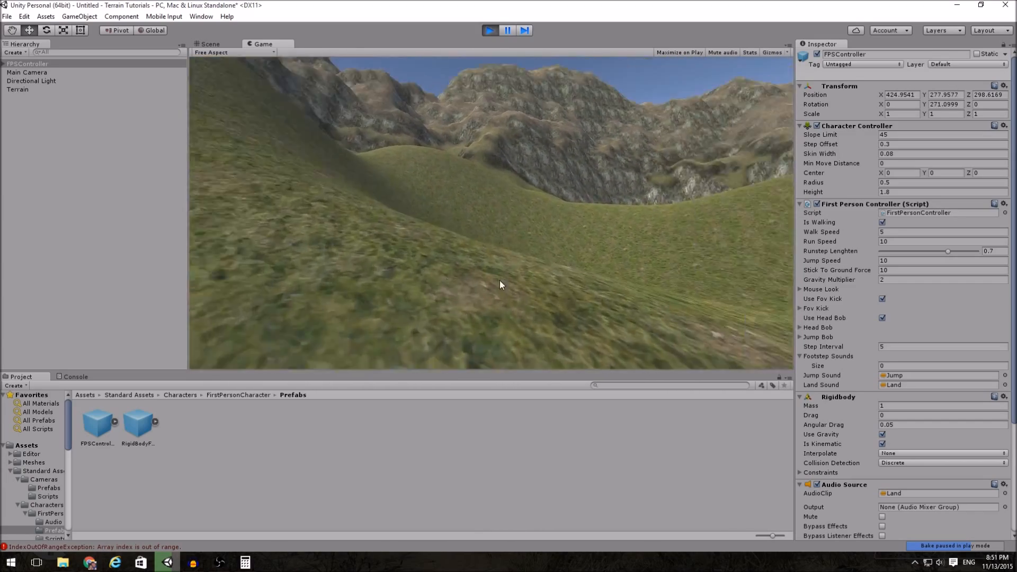
{"action": "key", "text": "w"}
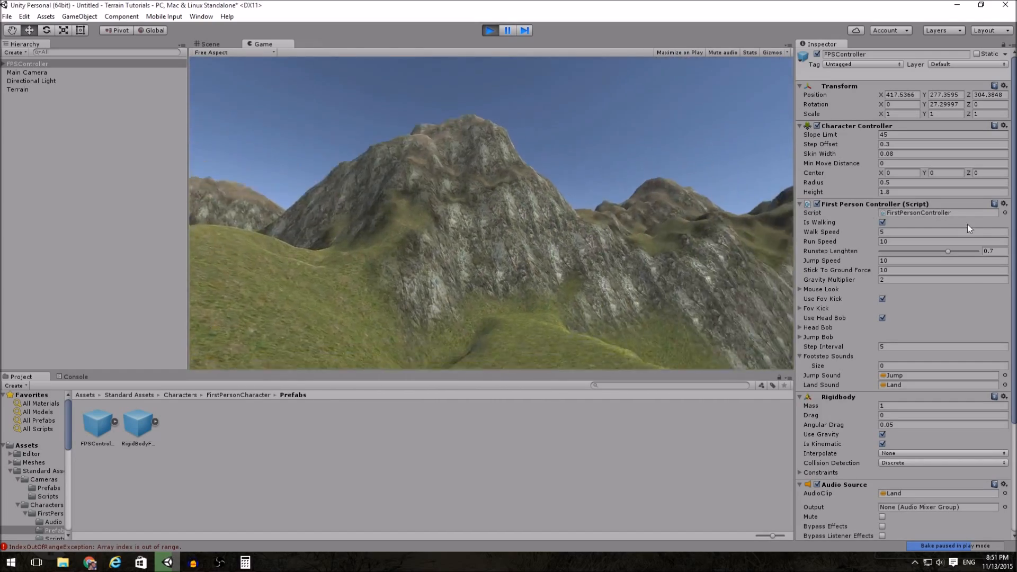
{"action": "key", "text": "w"}
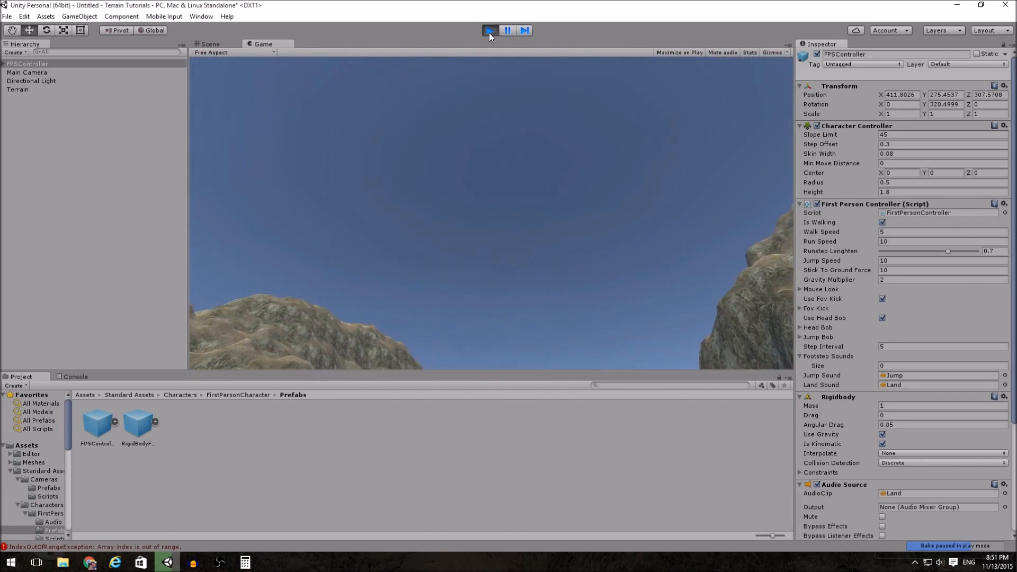
{"action": "left_click", "coordinate": [489, 31]}
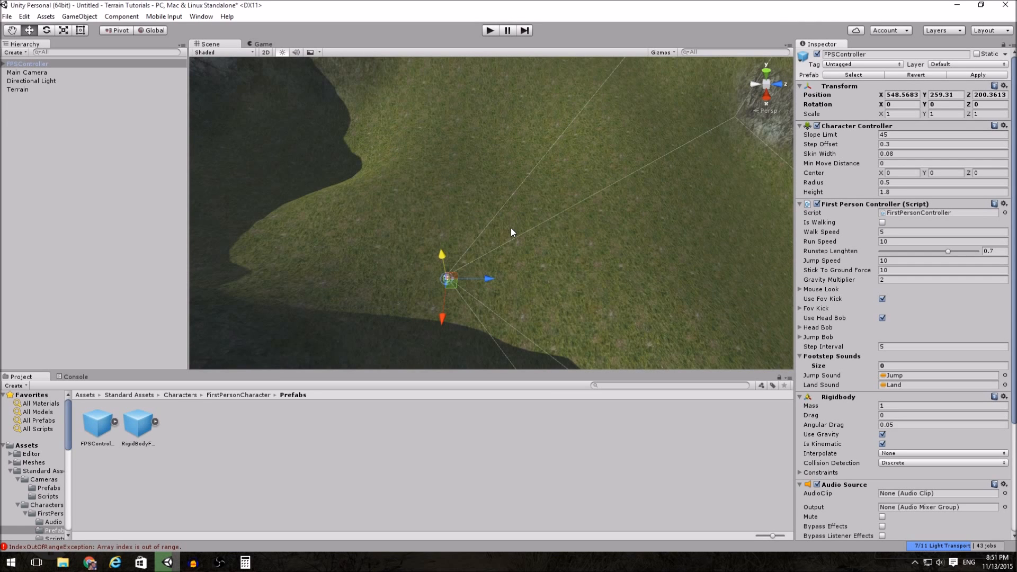
{"action": "right_click_drag", "start_coordinate": [461, 224], "coordinate": [665, 196]}
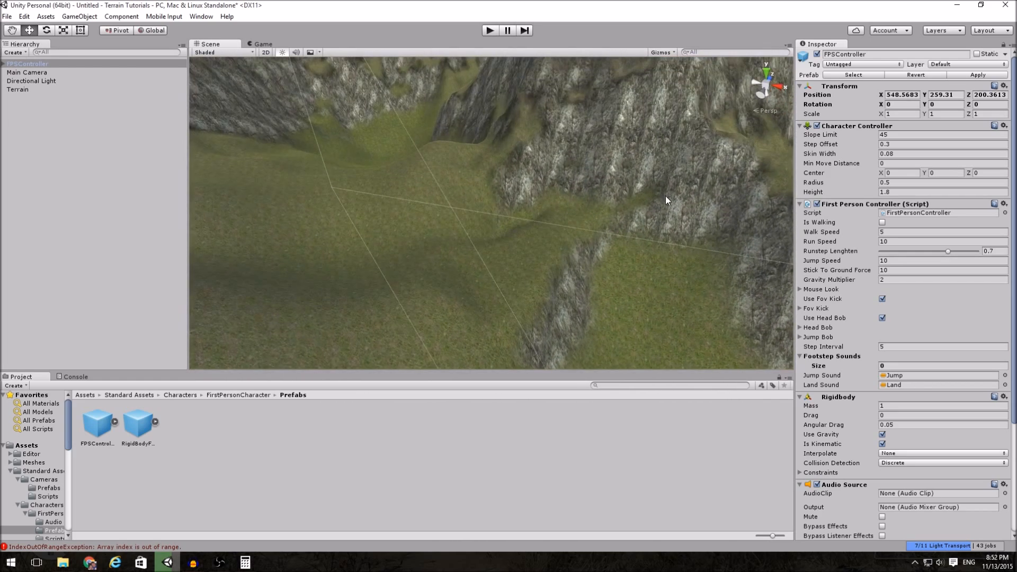